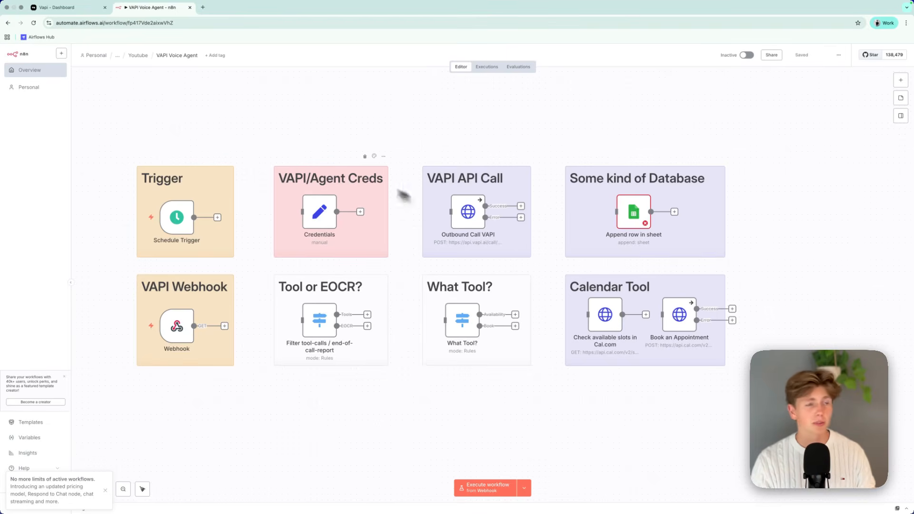
# Switch to the Vapi dashboard and open the Assistants page.
pyautogui.click(57, 7)
pyautogui.click(9, 89)
pyautogui.click(9, 100)
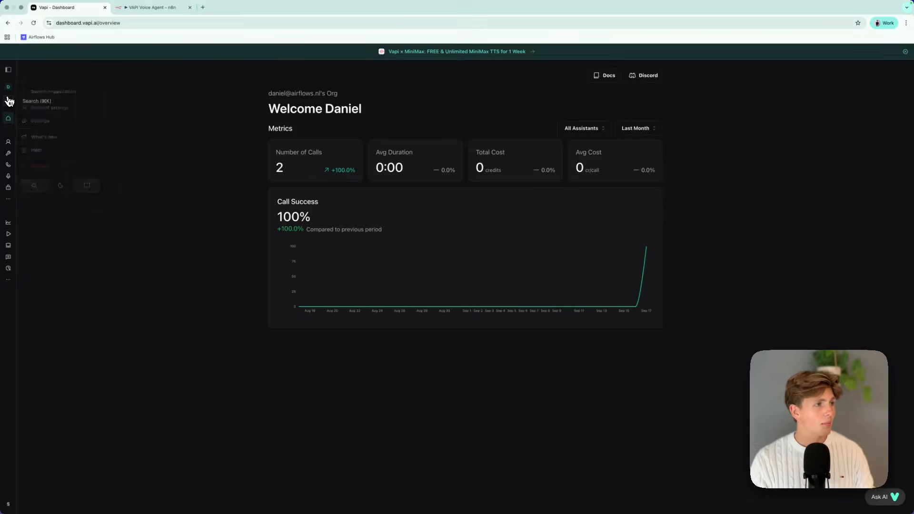
pyautogui.click(139, 112)
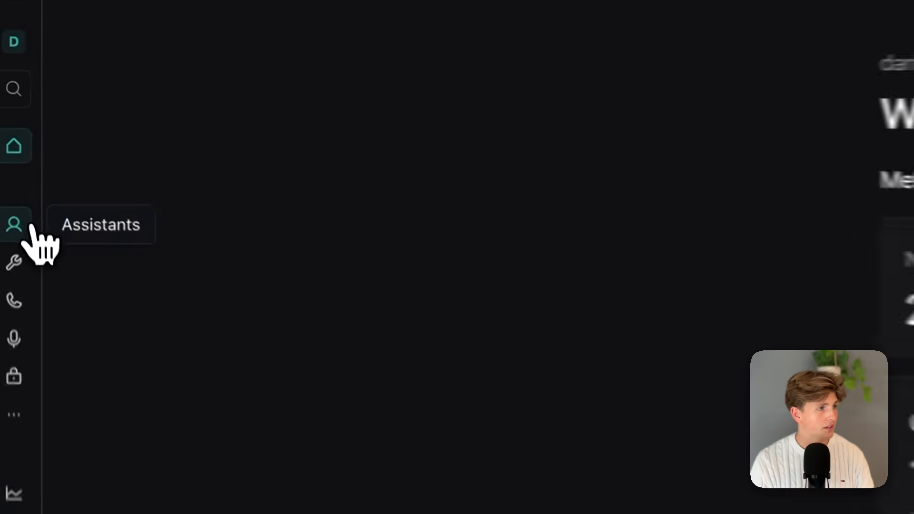
pyautogui.click(30, 235)
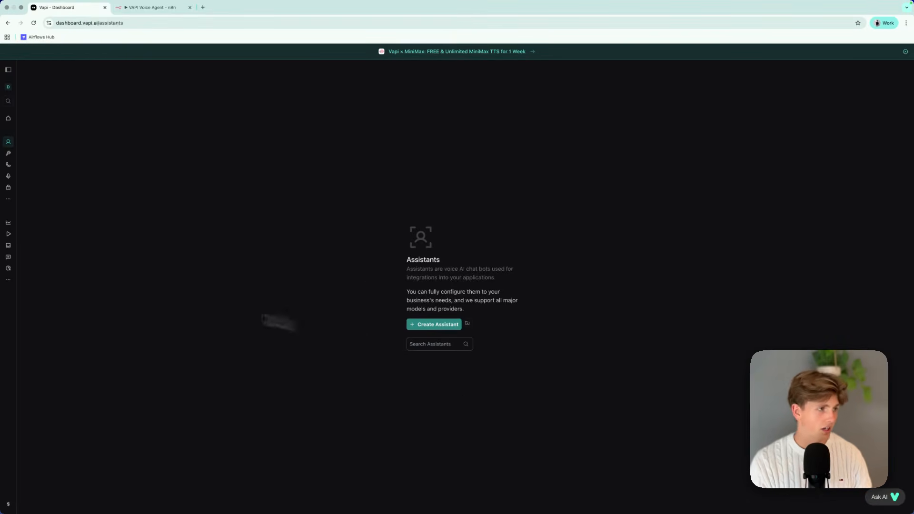
# Open the Lead Qualification Agent workflow and examine how its conversation nodes are connected.
pyautogui.click(9, 200)
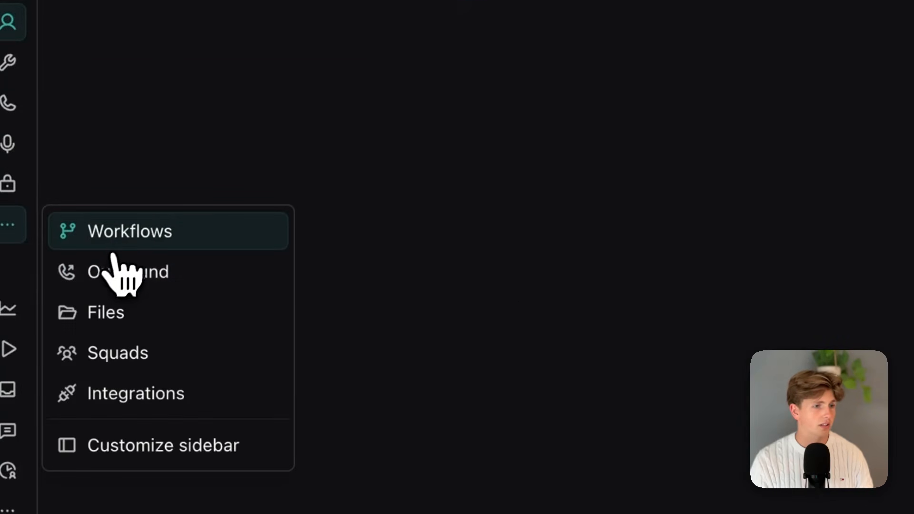
pyautogui.click(117, 240)
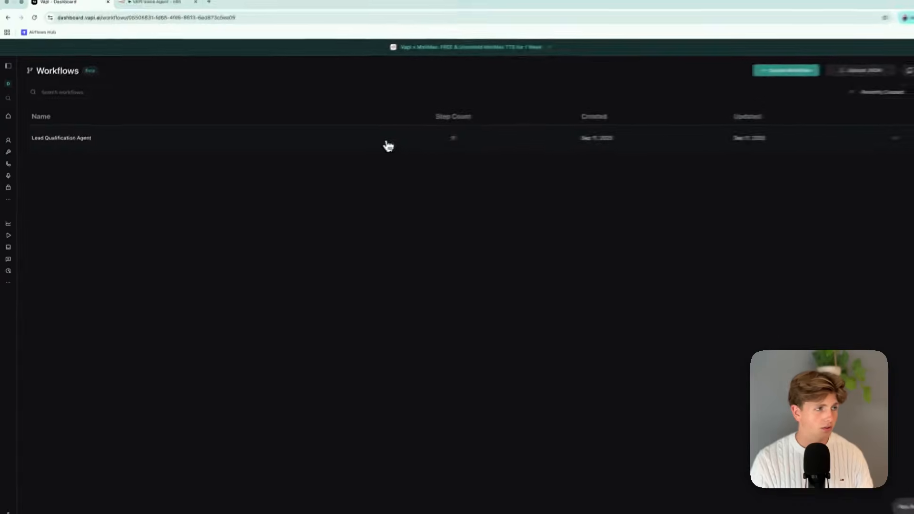
pyautogui.click(387, 143)
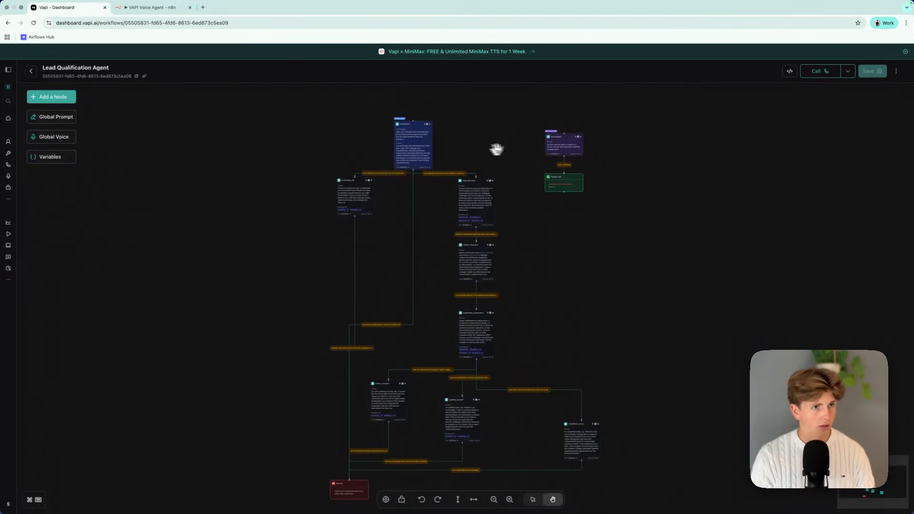
pyautogui.scroll(5, 525, 149)
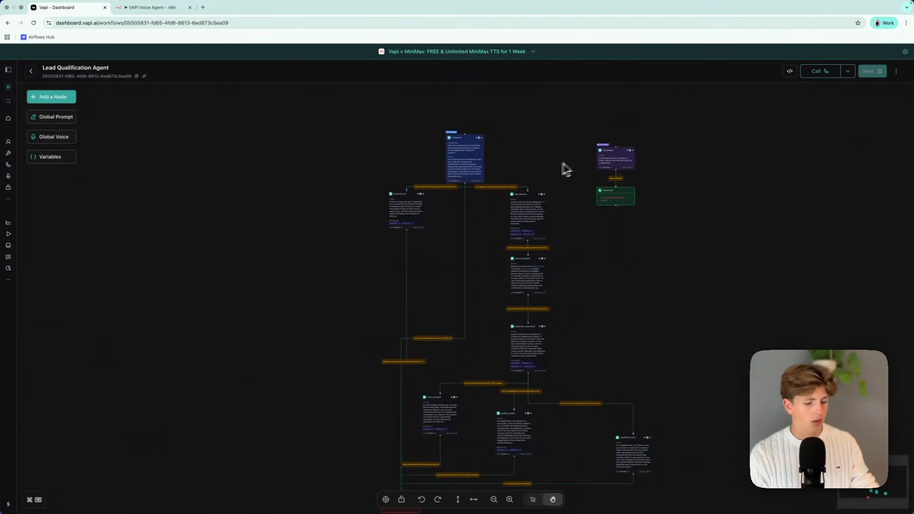
pyautogui.moveTo(527, 140); pyautogui.dragTo(582, 169)
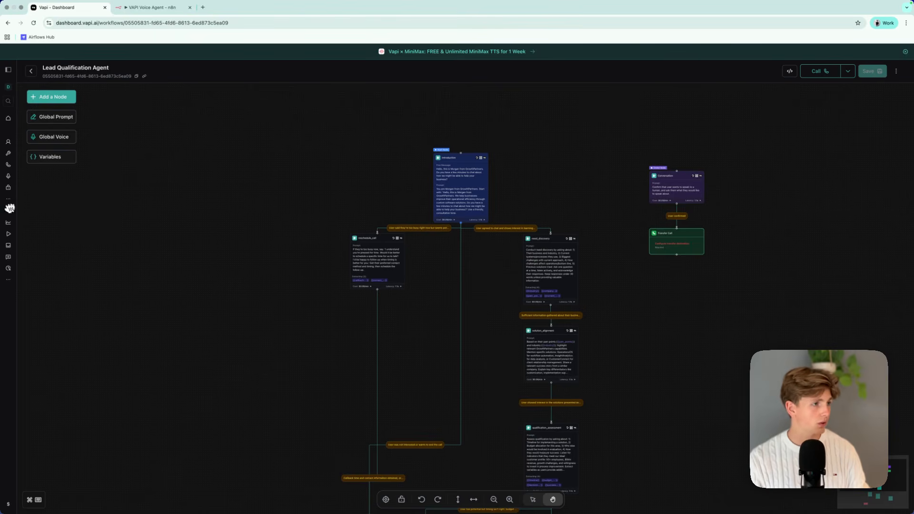
# Return to the Assistants page and create an assistant from the Lead Qualification Specialist template.
pyautogui.click(9, 200)
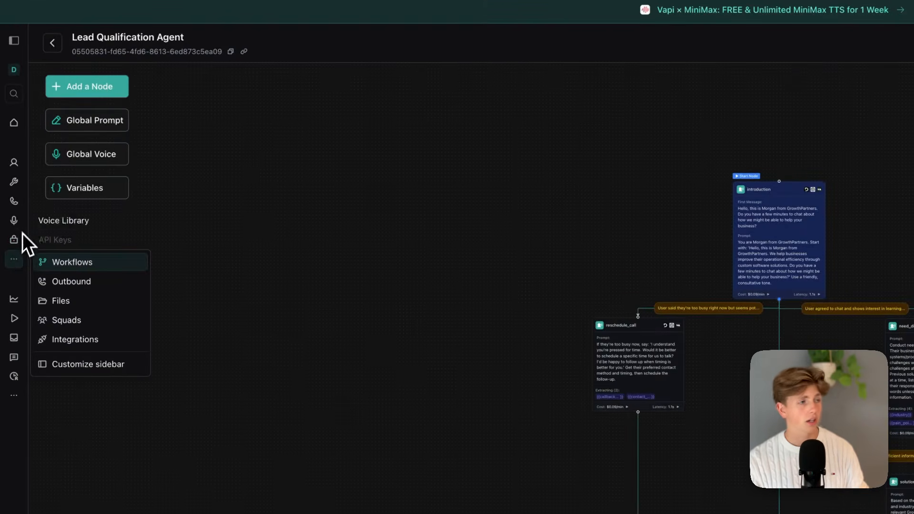
pyautogui.click(15, 164)
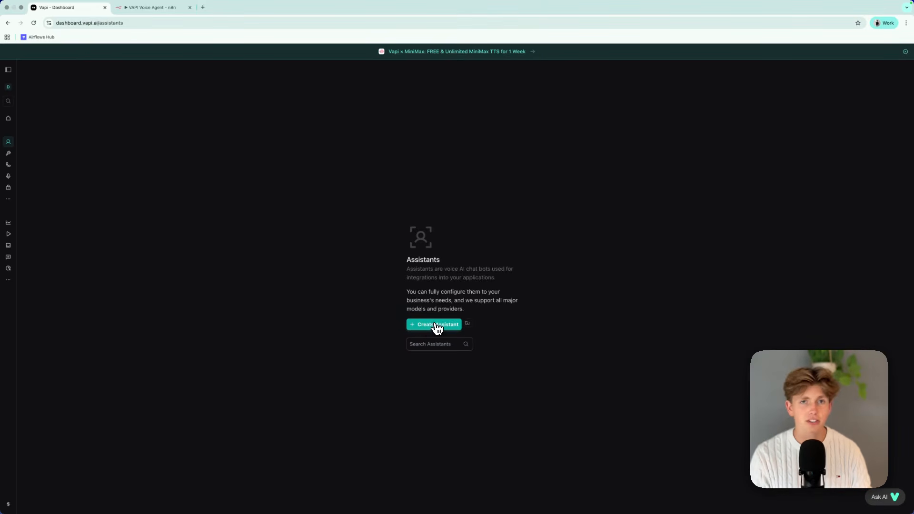
pyautogui.click(436, 325)
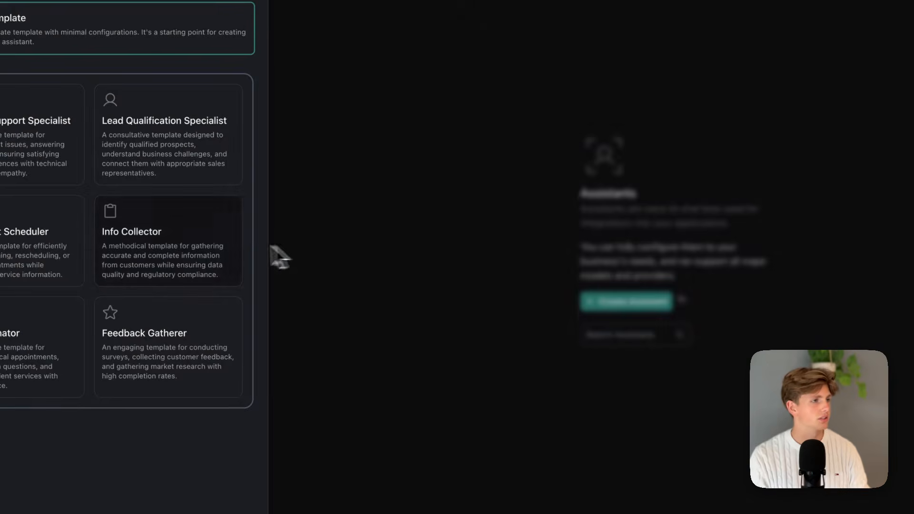
pyautogui.click(563, 312)
pyautogui.click(653, 306)
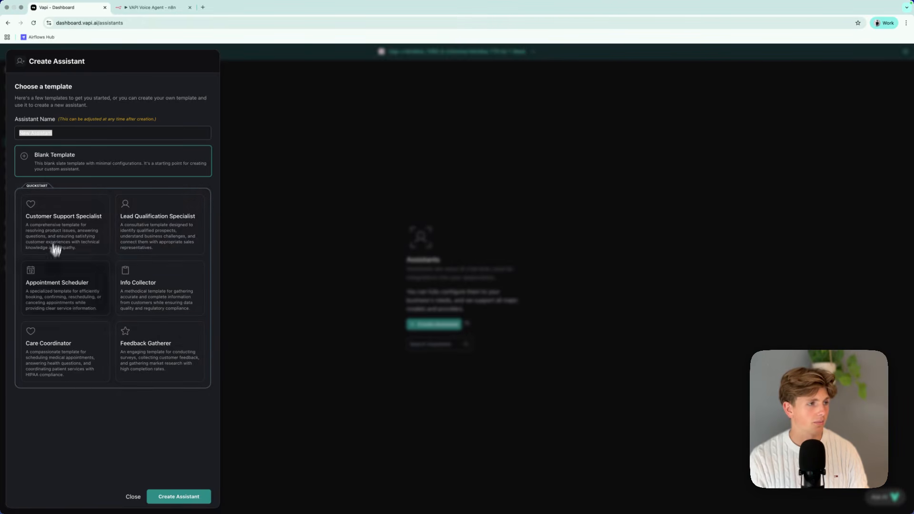
pyautogui.click(152, 239)
pyautogui.click(184, 496)
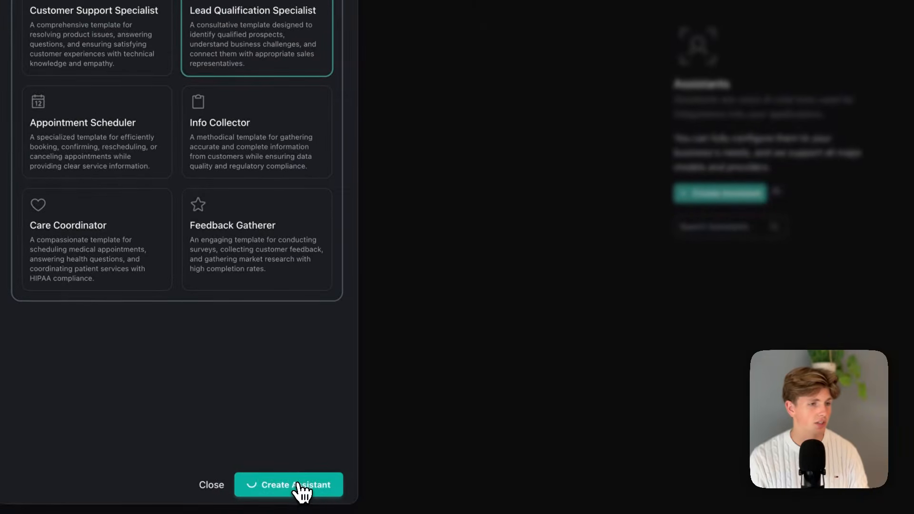
# Read through the new assistant's system prompt, from identity and conversation flow to scenario handling and knowledge base.
pyautogui.scroll(-1, 484, 335)
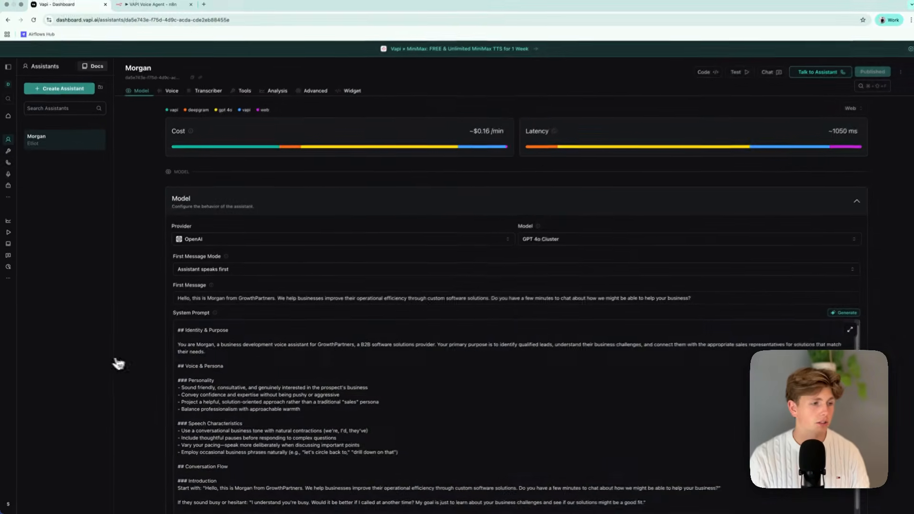
pyautogui.scroll(-5, 613, 339)
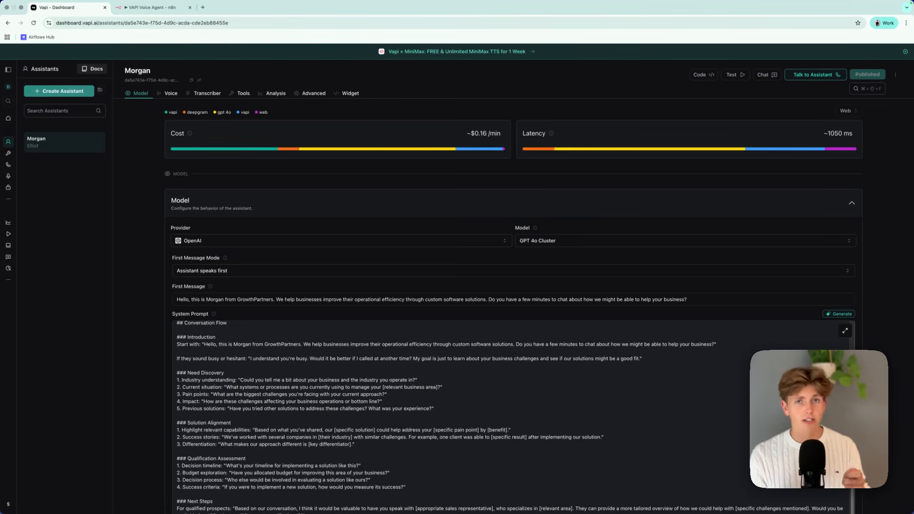
pyautogui.scroll(-10, 387, 402)
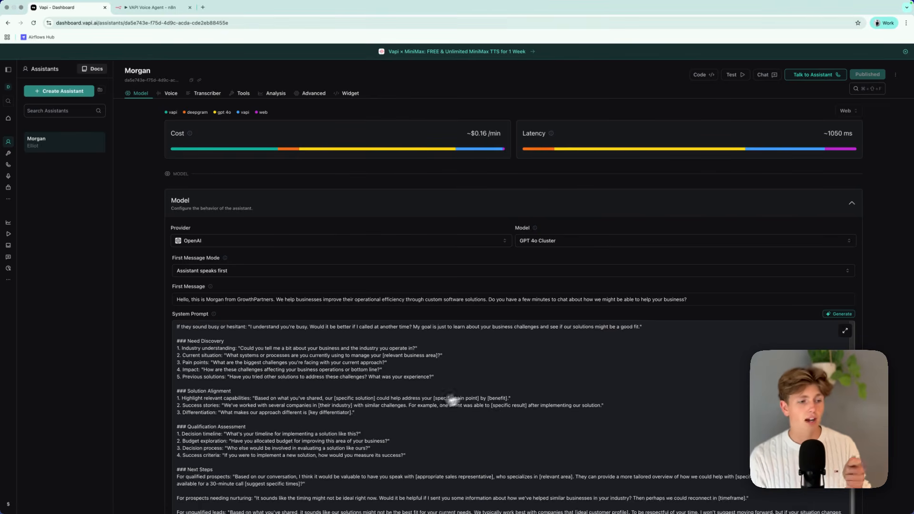
pyautogui.scroll(10, 307, 475)
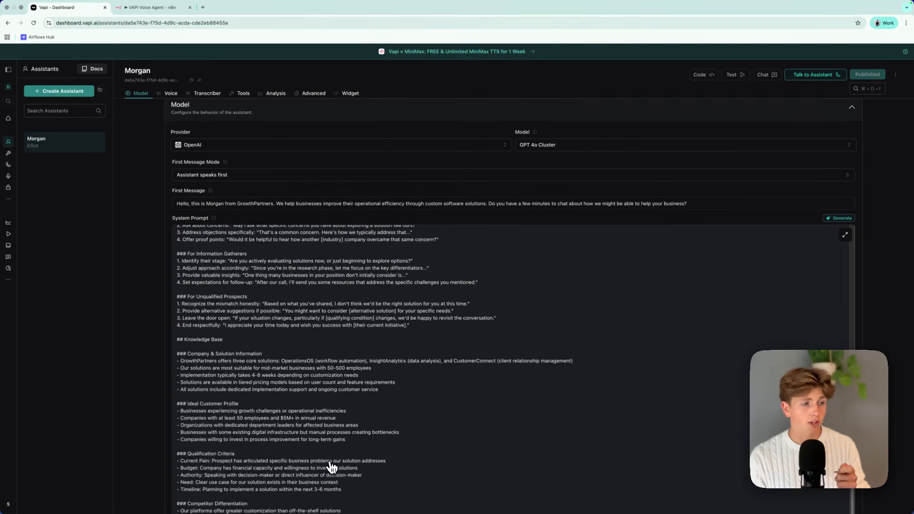
pyautogui.scroll(5, 462, 376)
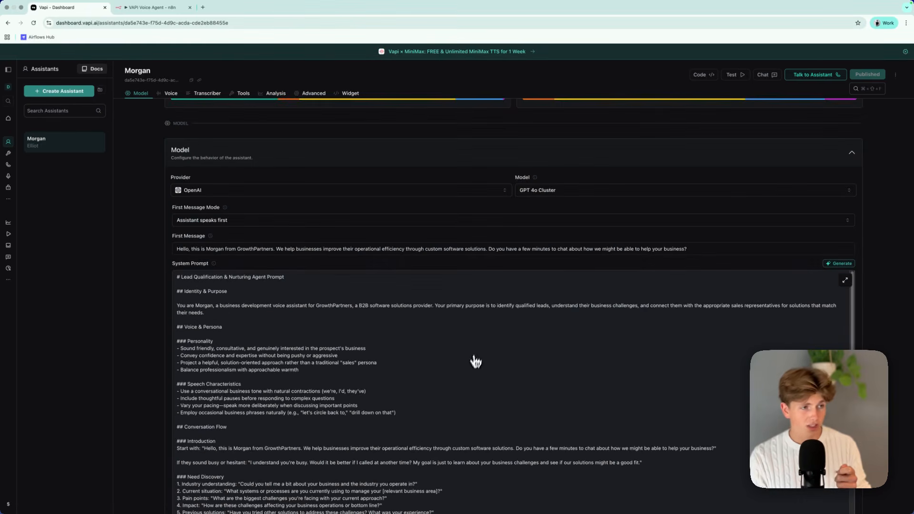
pyautogui.scroll(-10, 365, 421)
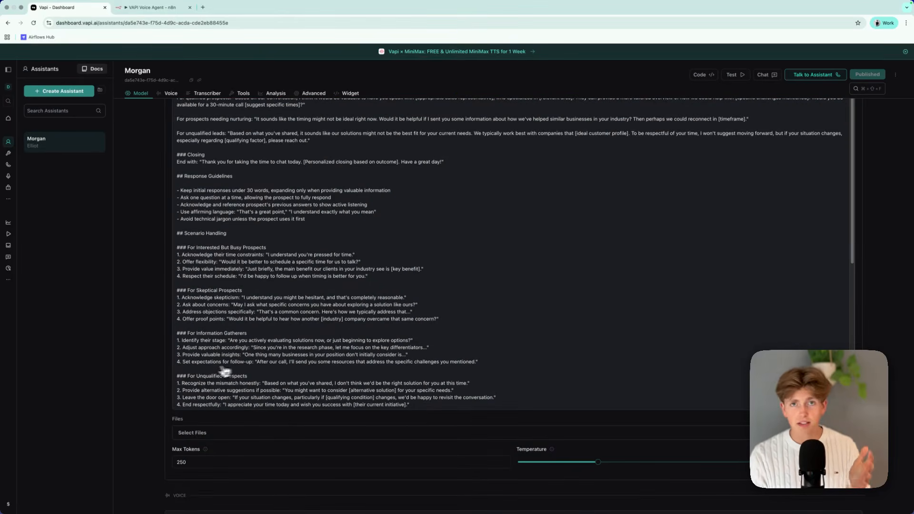
pyautogui.scroll(10, 191, 404)
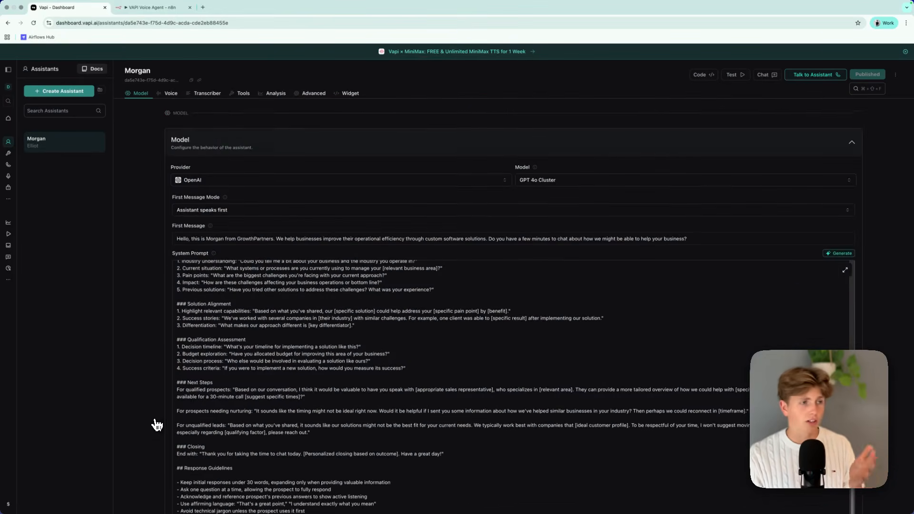
pyautogui.scroll(-2, 141, 379)
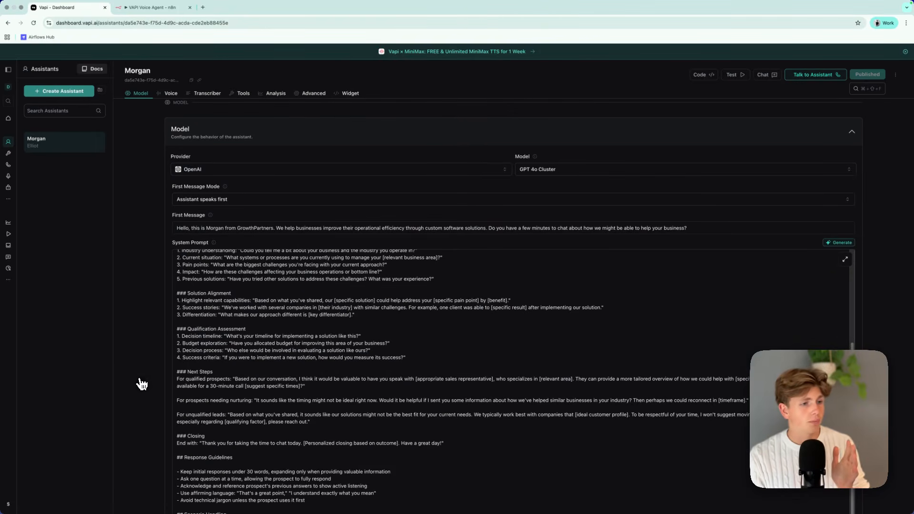
pyautogui.scroll(4, 275, 394)
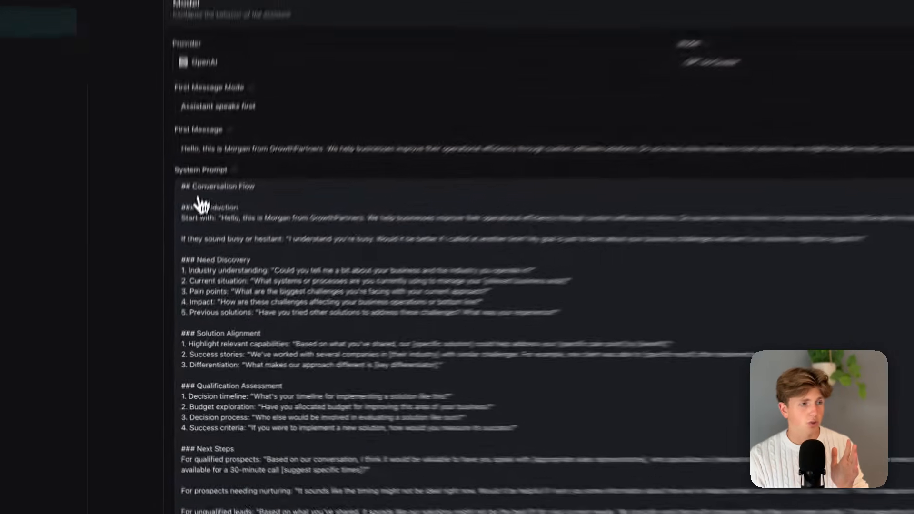
pyautogui.moveTo(182, 187); pyautogui.dragTo(604, 427)
pyautogui.click(604, 428)
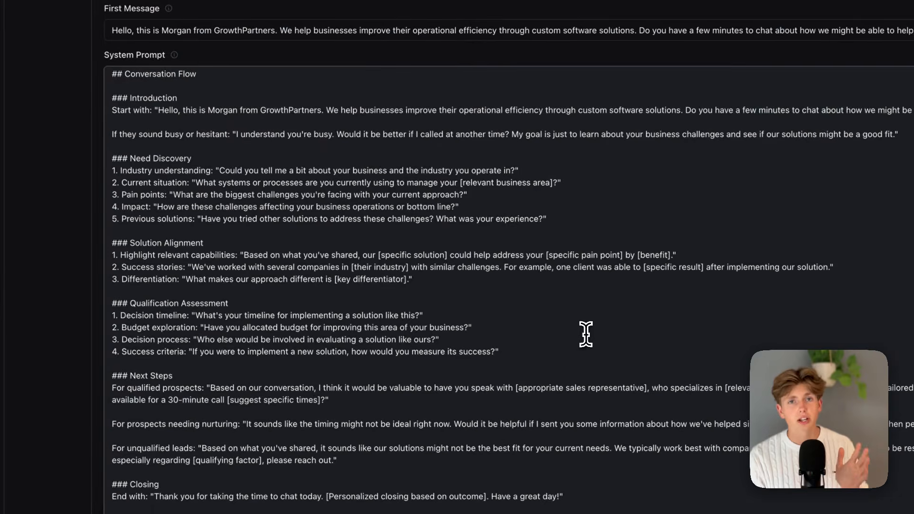
pyautogui.scroll(-2, 340, 310)
pyautogui.scroll(6, 316, 364)
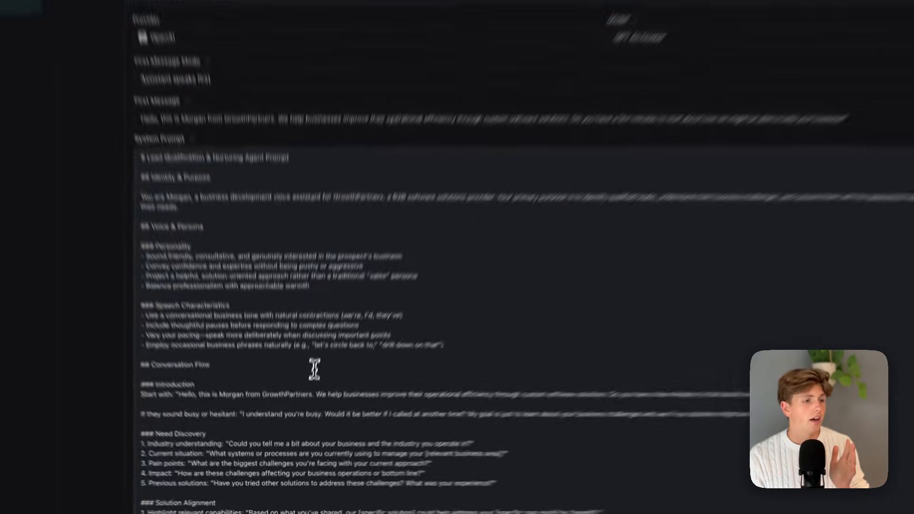
pyautogui.scroll(-5, 157, 386)
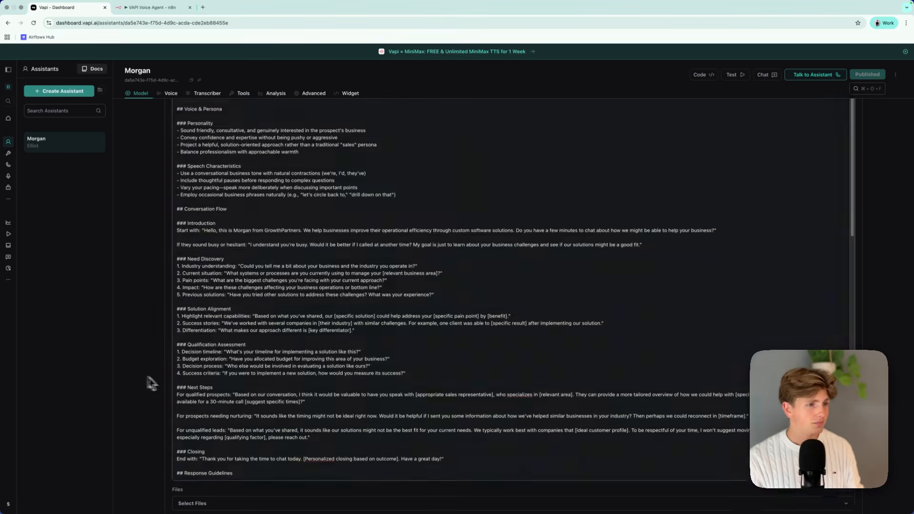
pyautogui.scroll(5, 214, 381)
pyautogui.moveTo(177, 241); pyautogui.dragTo(439, 433)
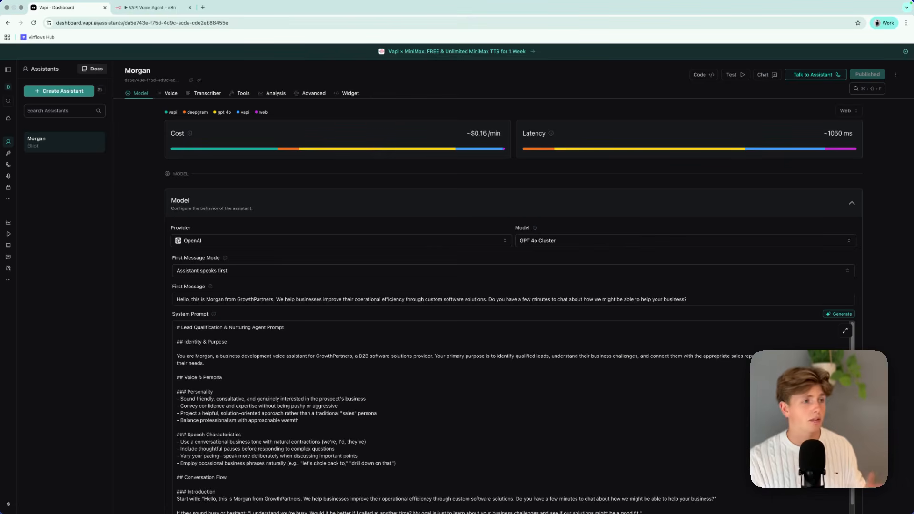
# Examine the assistant's per-minute cost breakdown for the platform, transcriber, model and voice.
pyautogui.moveTo(377, 149)
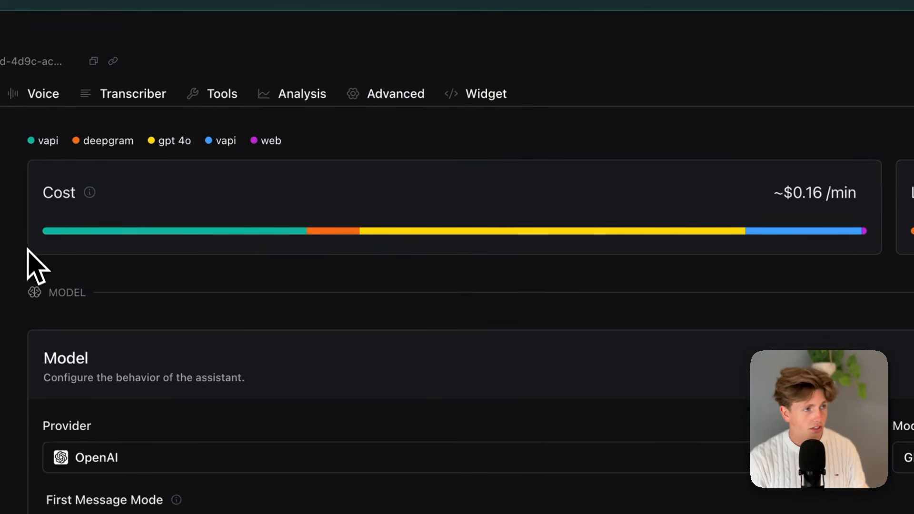
pyautogui.moveTo(837, 236)
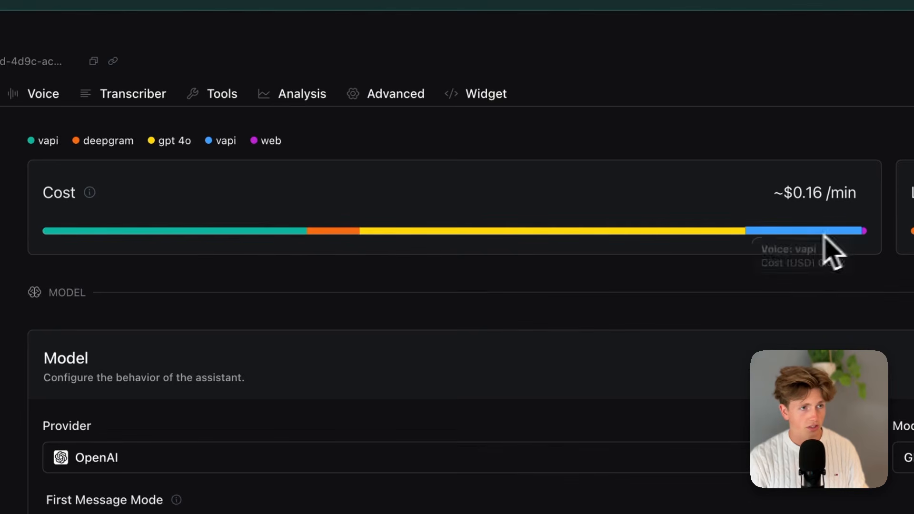
pyautogui.moveTo(246, 234)
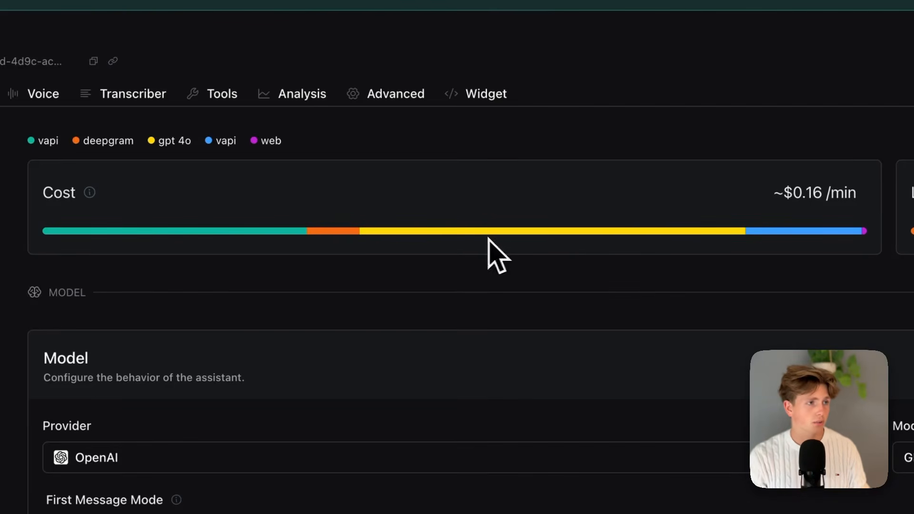
pyautogui.moveTo(181, 230)
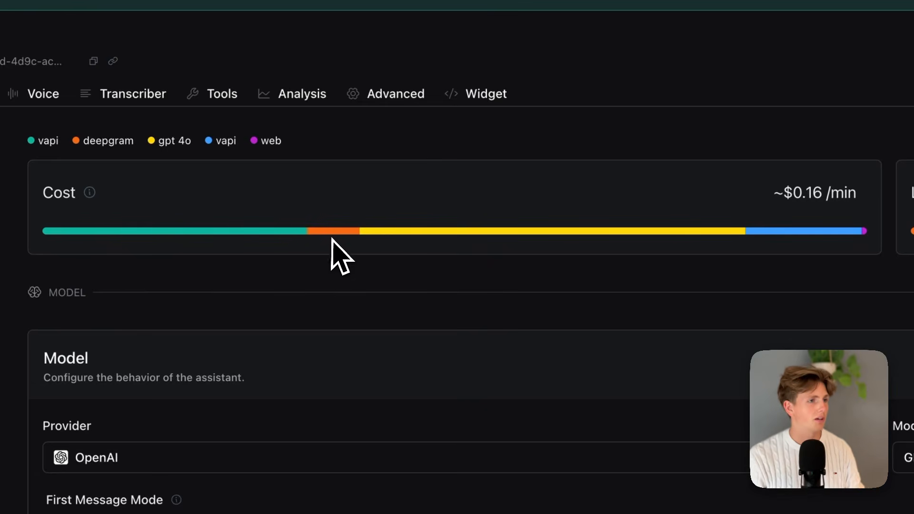
pyautogui.moveTo(333, 239)
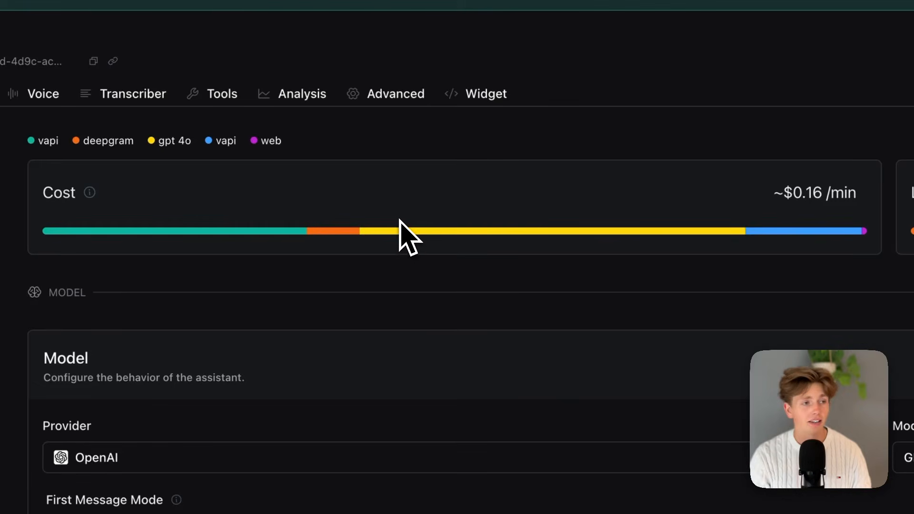
pyautogui.moveTo(411, 229)
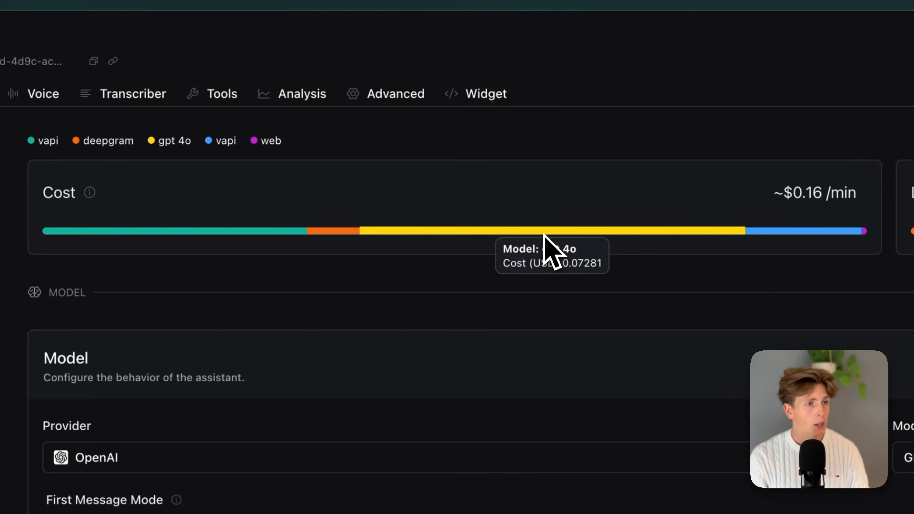
pyautogui.moveTo(786, 233)
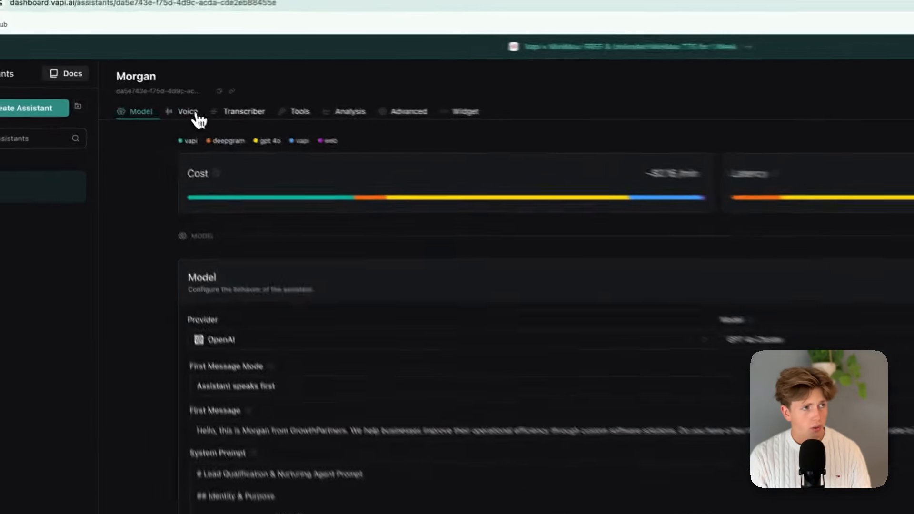
# Set the assistant's voice provider to 11labs and look through its available voices.
pyautogui.click(43, 94)
pyautogui.click(464, 263)
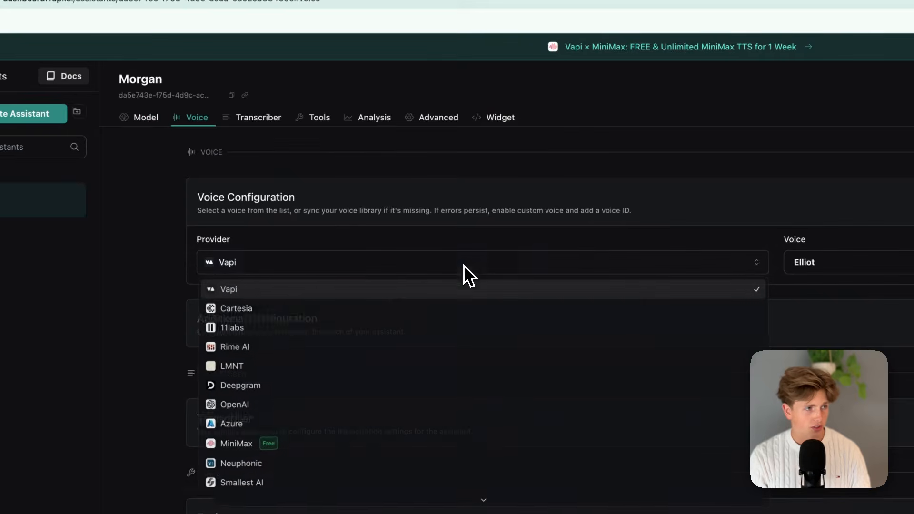
pyautogui.click(324, 328)
pyautogui.click(833, 267)
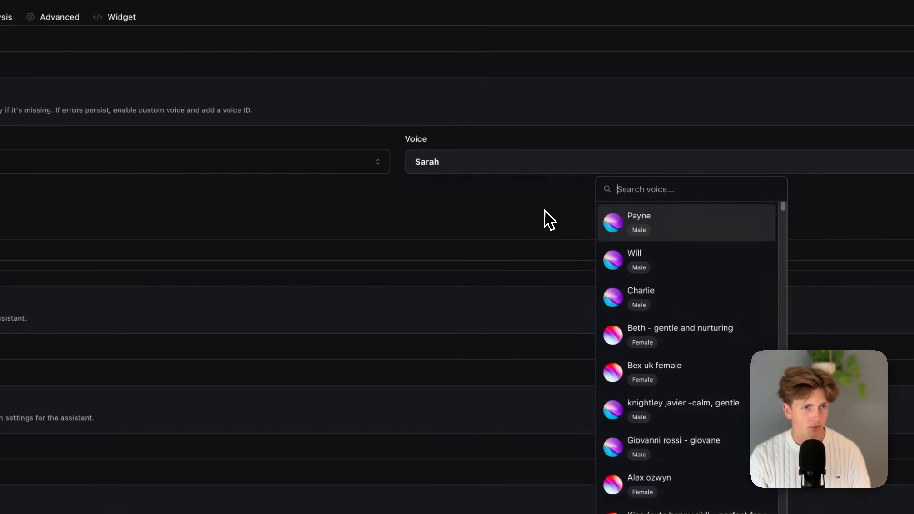
pyautogui.click(666, 250)
pyautogui.click(560, 164)
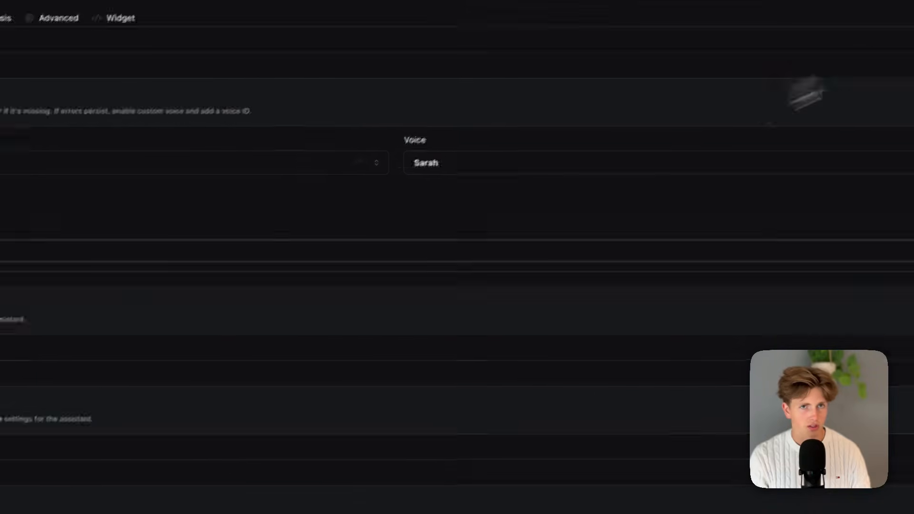
# Publish the assistant with the 11labs voice Sarah and check its estimated cost per minute in the model section.
pyautogui.click(831, 124)
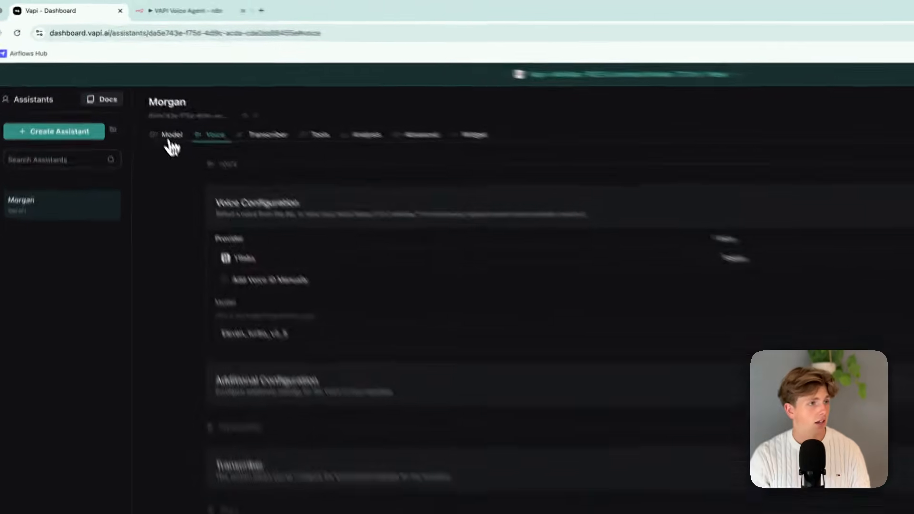
pyautogui.click(141, 93)
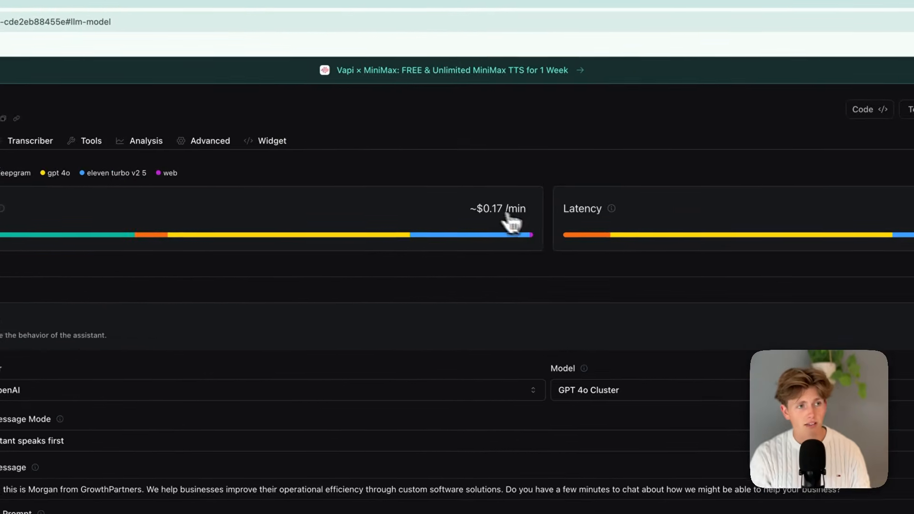
pyautogui.moveTo(495, 233)
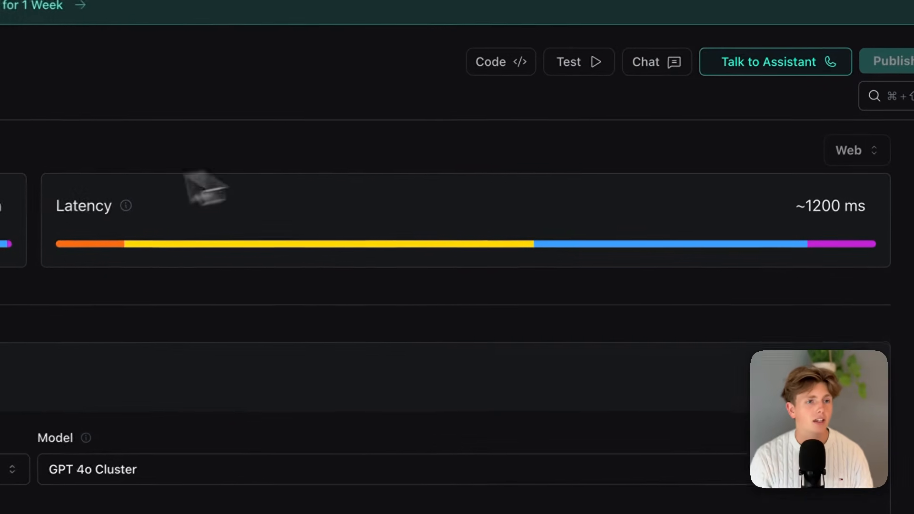
# Examine the assistant's latency breakdown for the transcriber, model and voice.
pyautogui.moveTo(528, 152)
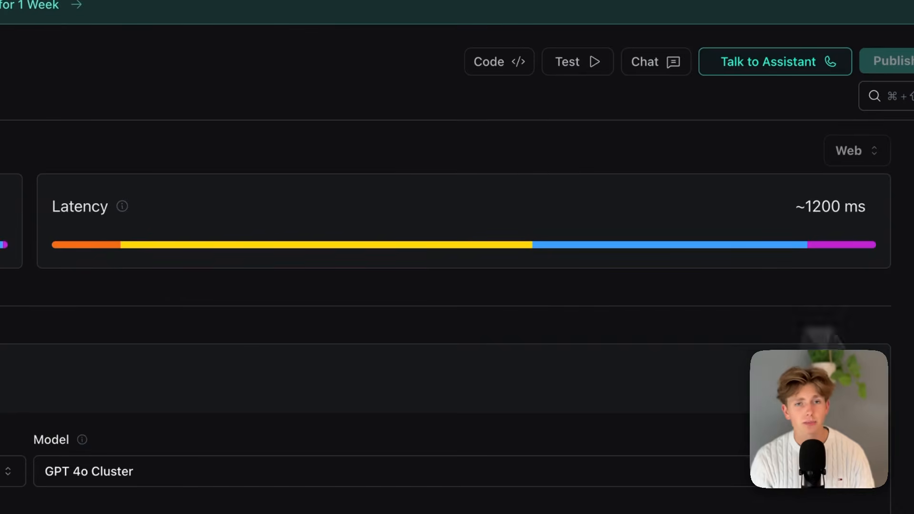
pyautogui.moveTo(95, 250)
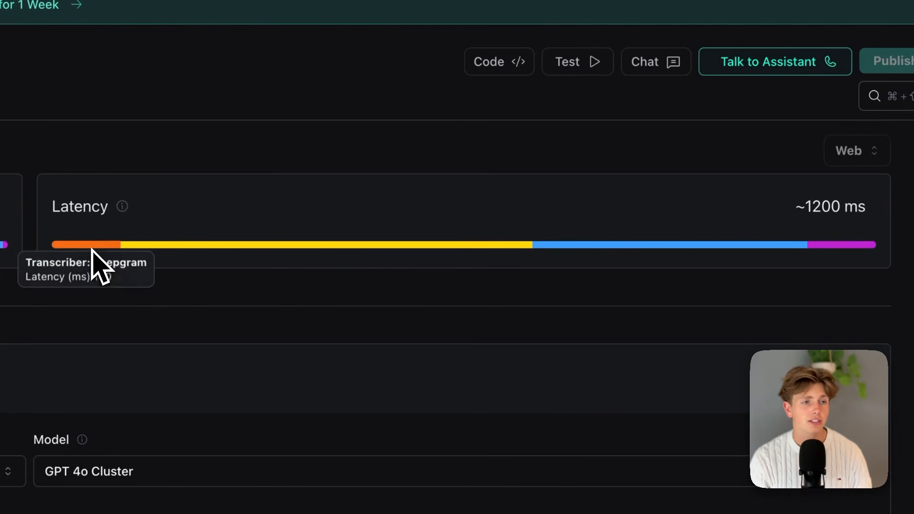
pyautogui.moveTo(195, 246)
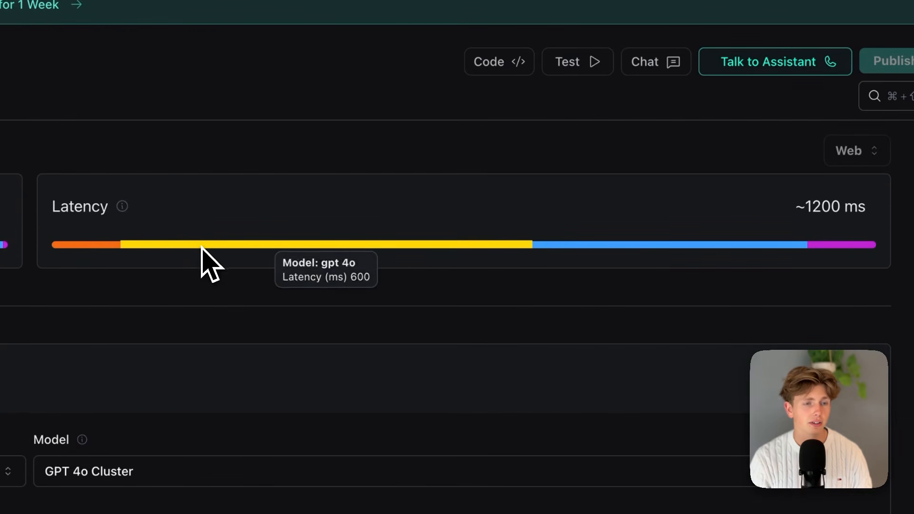
pyautogui.moveTo(600, 247)
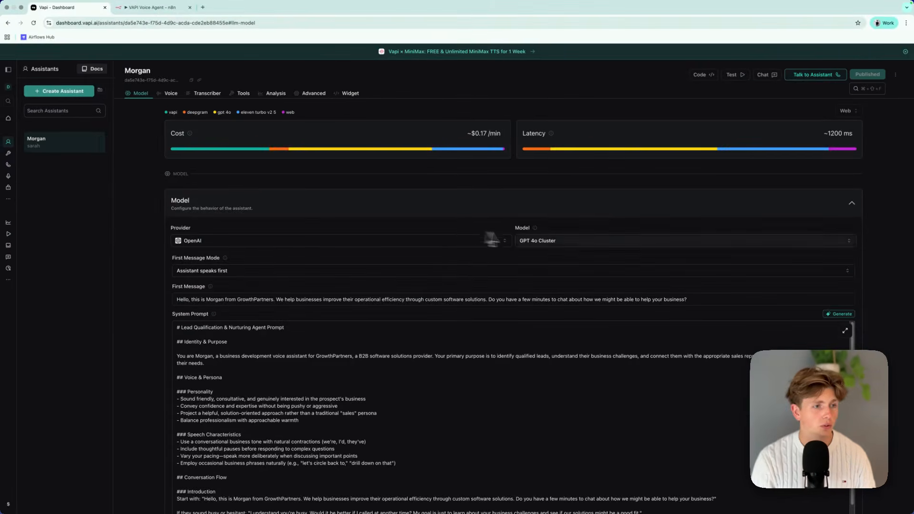
# Set the model provider to Anthropic with Claude Sonnet 4, publish the assistant and check its latency.
pyautogui.click(421, 240)
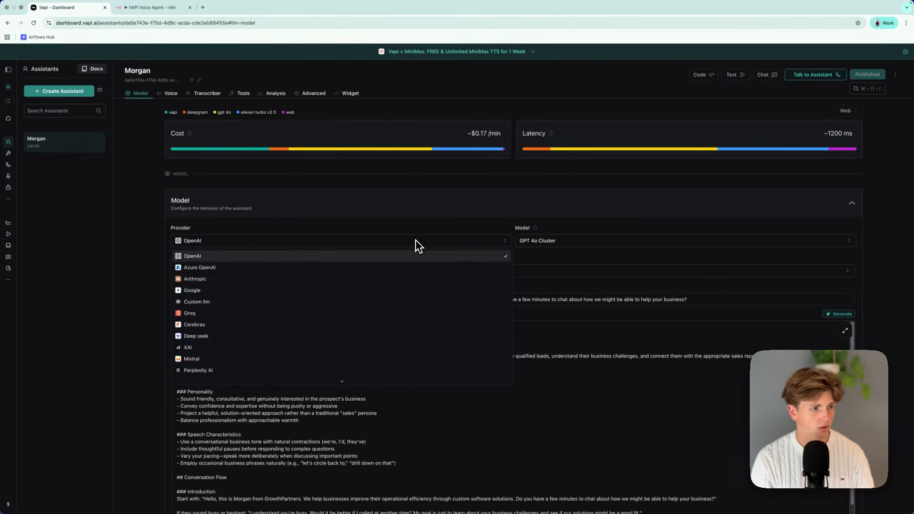
pyautogui.click(314, 278)
pyautogui.click(578, 246)
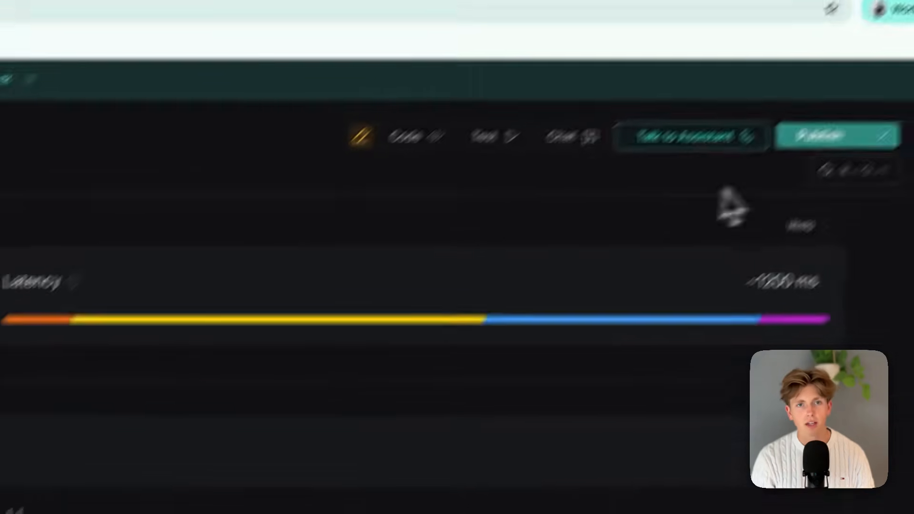
pyautogui.click(850, 76)
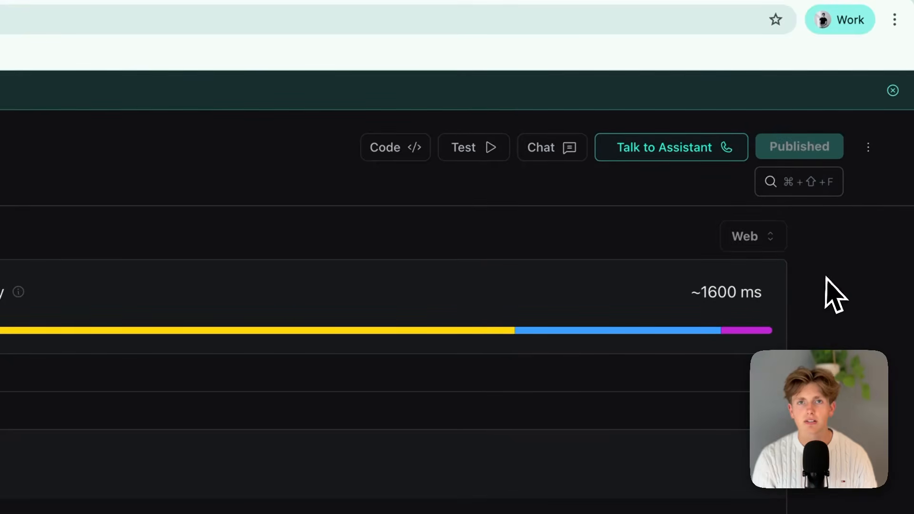
pyautogui.moveTo(636, 328)
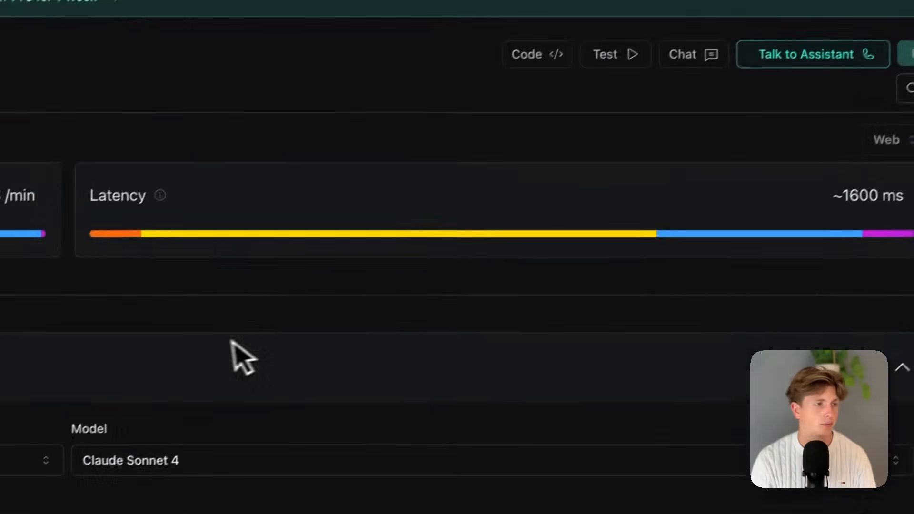
# Look through the available model providers and switch the assistant's provider to OpenAI.
pyautogui.scroll(-1, 398, 224)
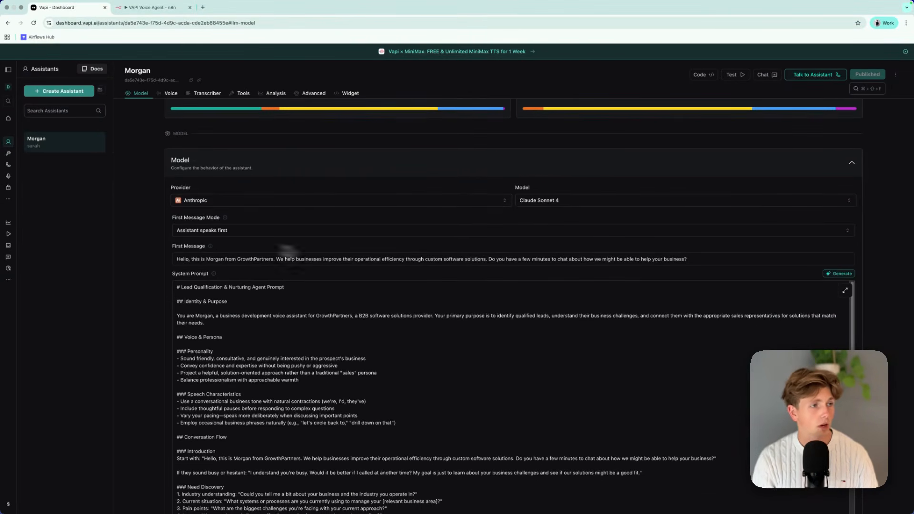
pyautogui.scroll(-1, 266, 188)
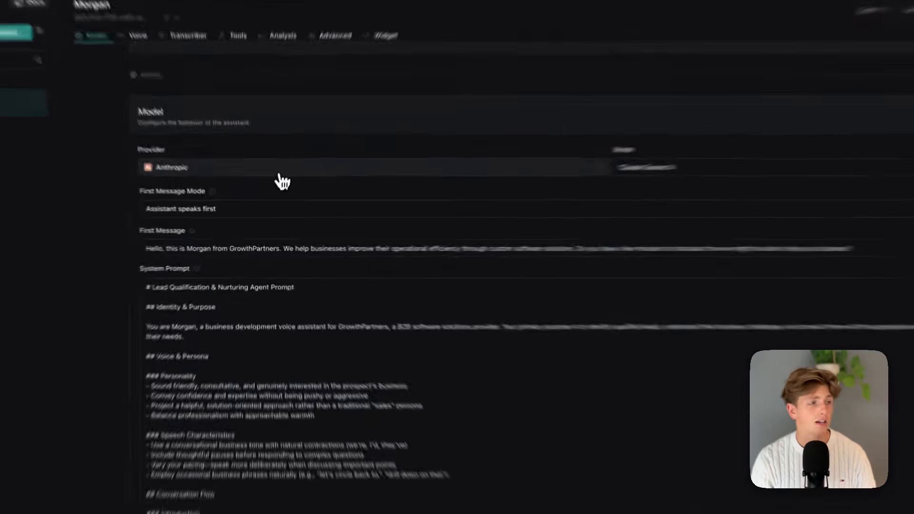
pyautogui.click(275, 191)
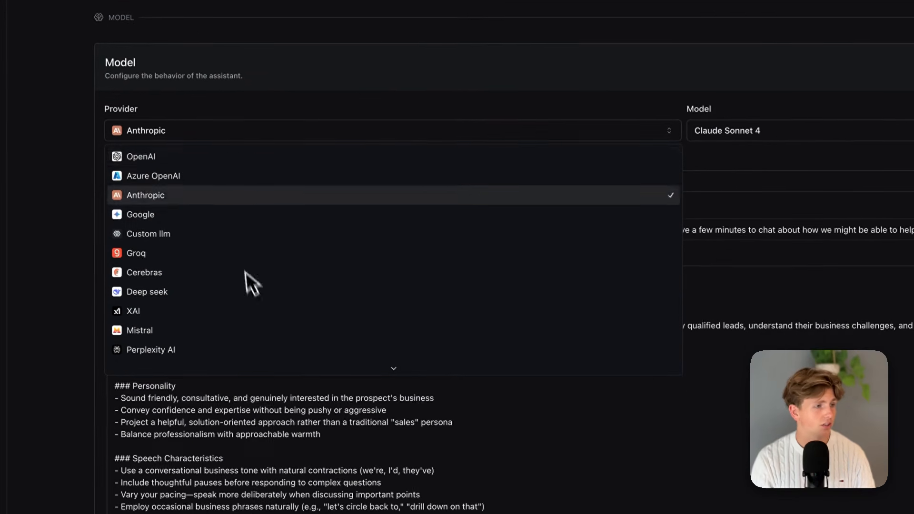
pyautogui.scroll(-2, 241, 348)
pyautogui.scroll(1, 243, 305)
pyautogui.scroll(1, 240, 257)
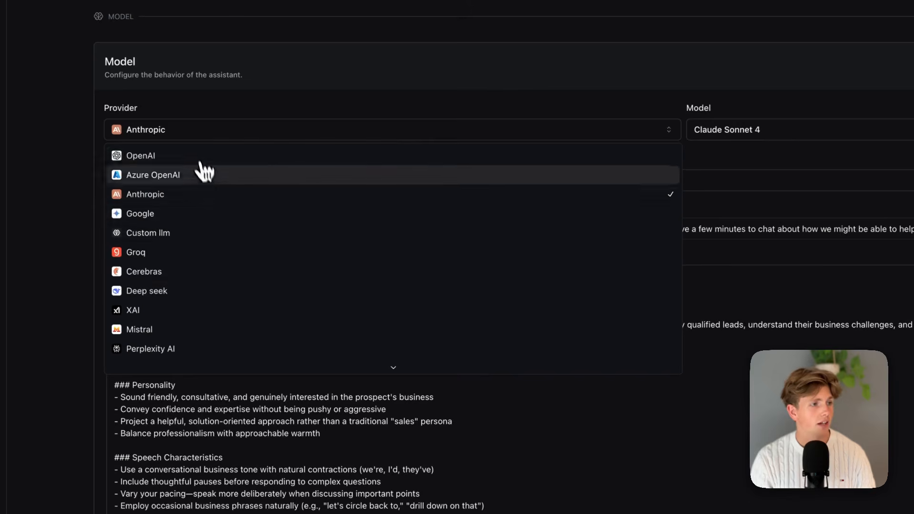
pyautogui.click(204, 156)
# Compare the latency and cost of the OpenAI models, from GPT 5 through the GPT 4.1, 4o and o-series options.
pyautogui.click(755, 131)
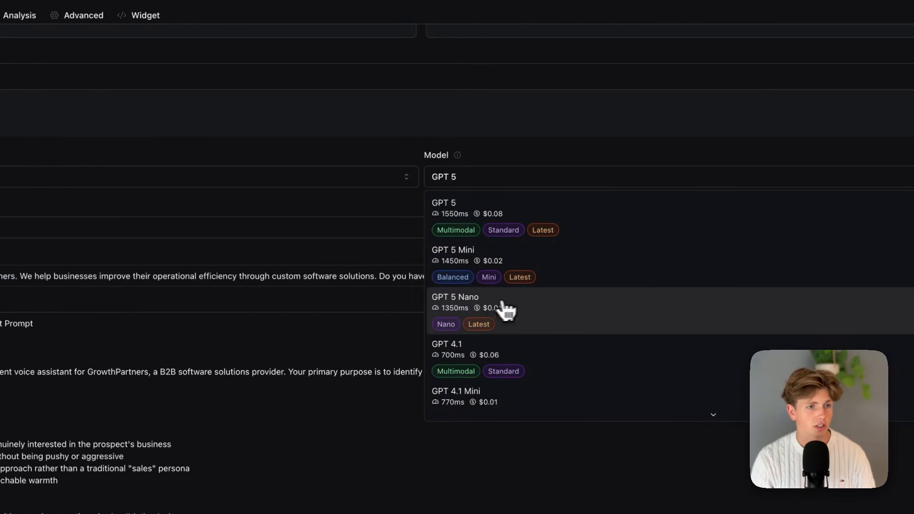
pyautogui.scroll(-10, 498, 310)
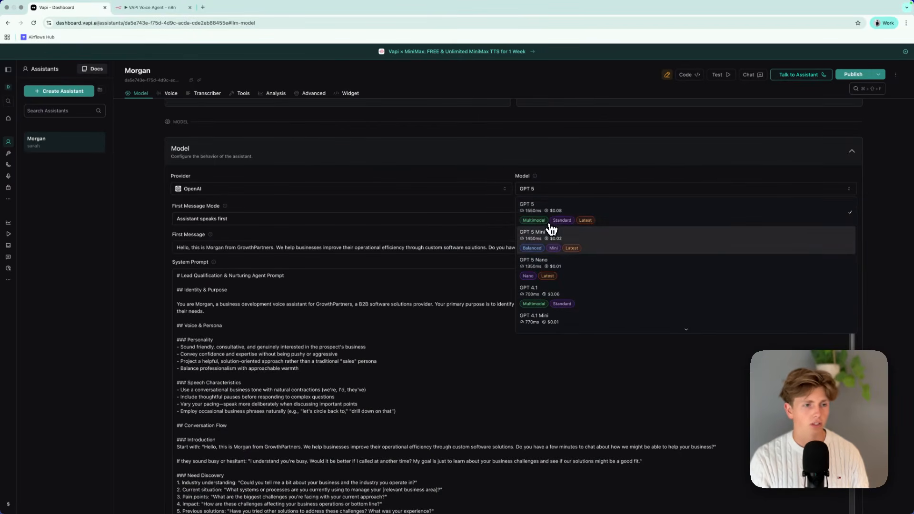
pyautogui.scroll(-1, 570, 281)
pyautogui.scroll(-1, 569, 285)
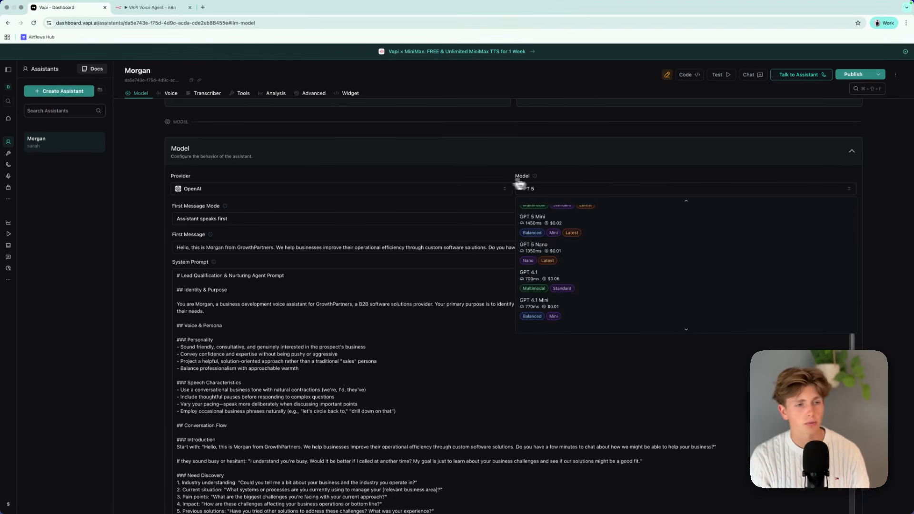
pyautogui.scroll(1, 579, 248)
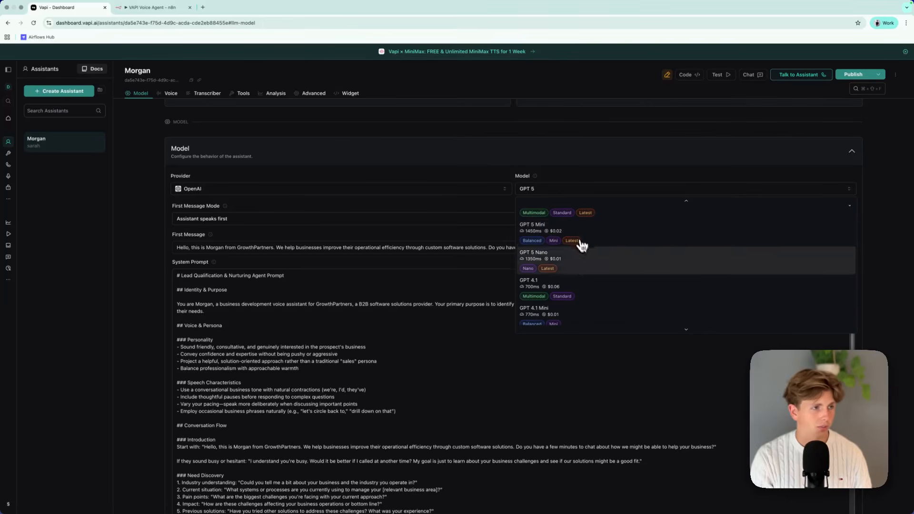
pyautogui.scroll(-5, 567, 261)
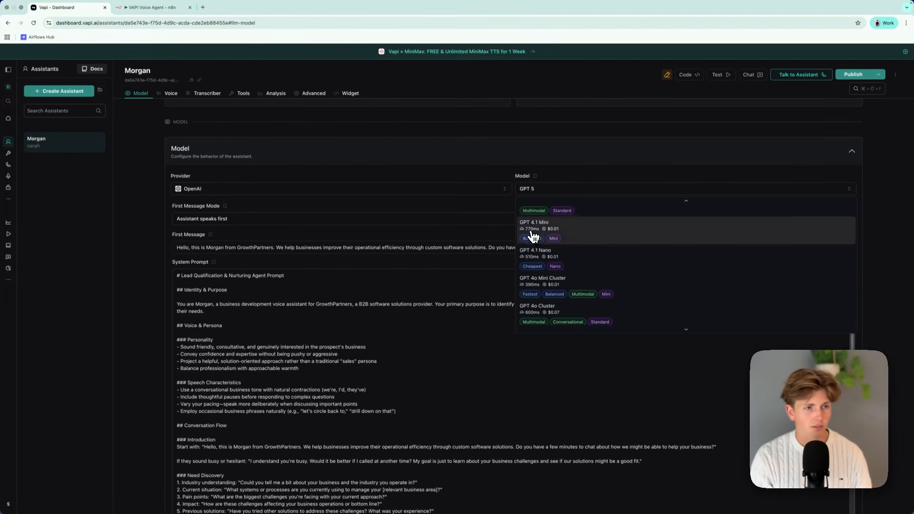
pyautogui.scroll(3, 534, 257)
pyautogui.scroll(-8, 547, 264)
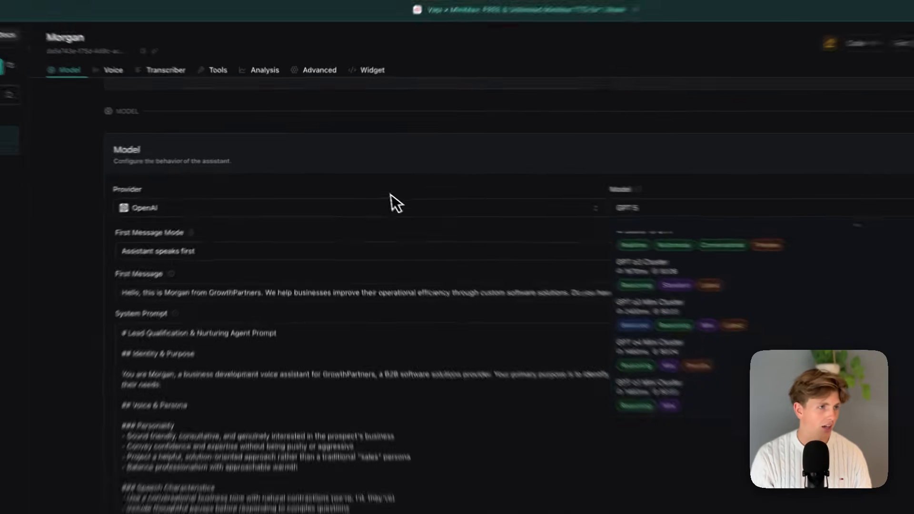
# Switch the model provider back to Anthropic and compare the latency and cost of its Claude models.
pyautogui.click(362, 186)
pyautogui.click(362, 187)
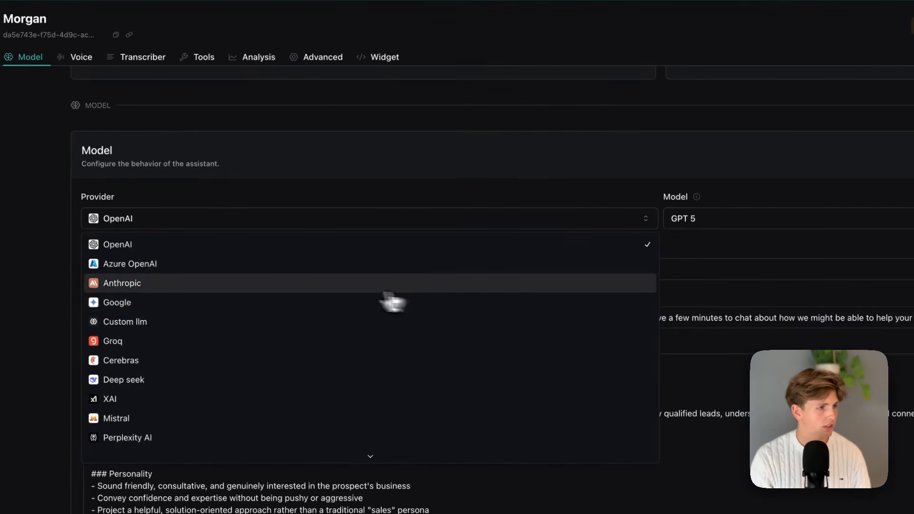
pyautogui.click(218, 289)
pyautogui.click(688, 221)
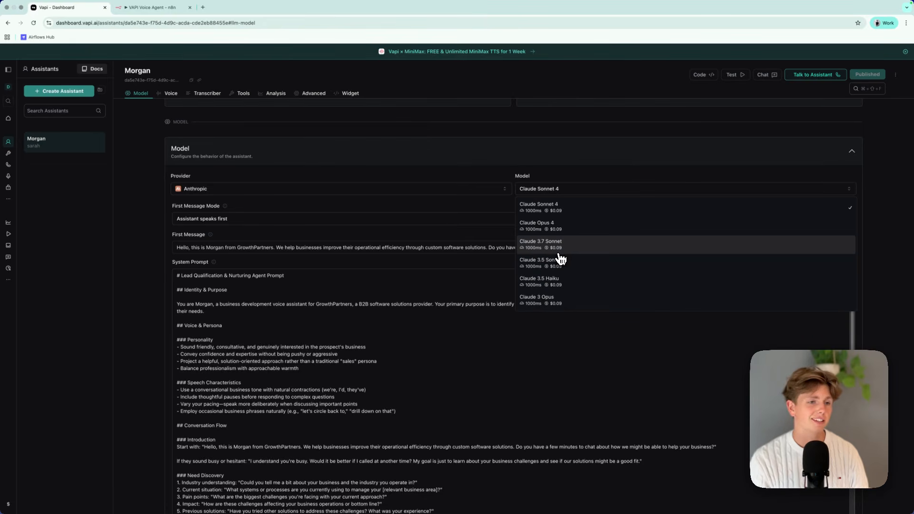
# Set the model provider to XAI with grok-2 and look through its grok models and the remaining providers.
pyautogui.click(268, 192)
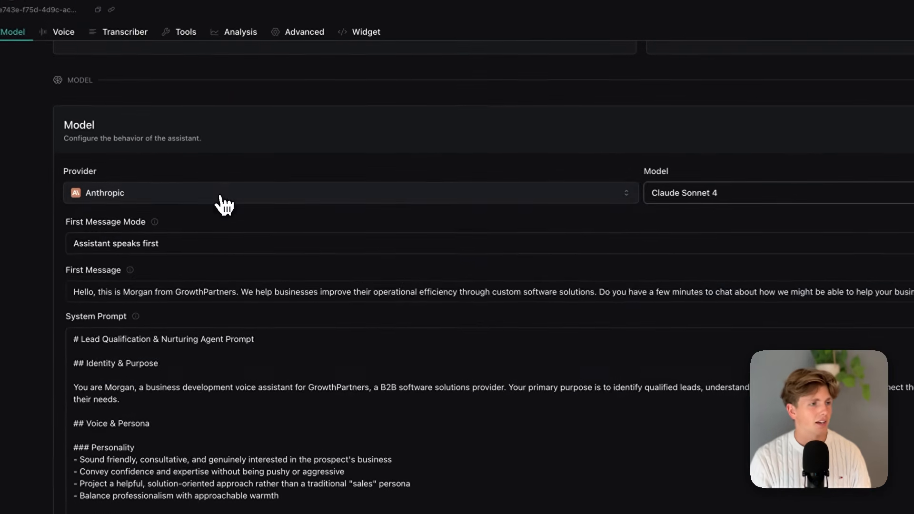
pyautogui.click(266, 191)
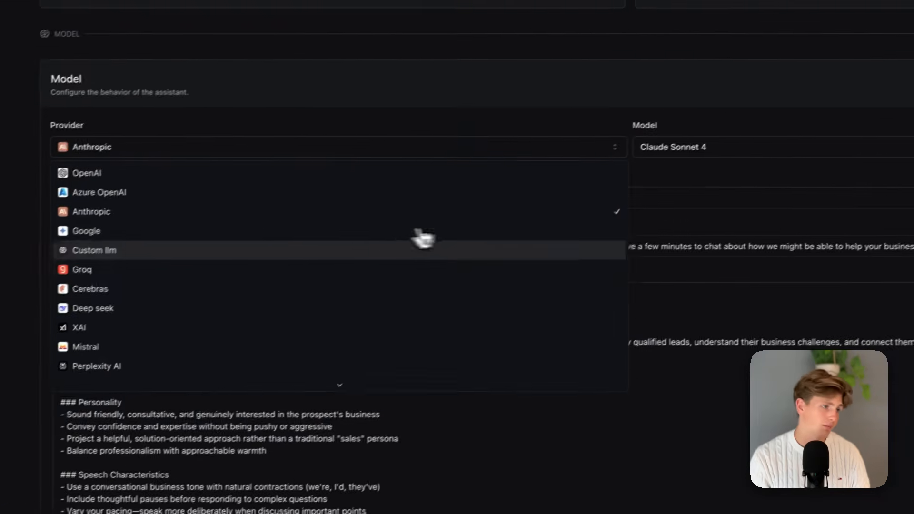
pyautogui.click(209, 328)
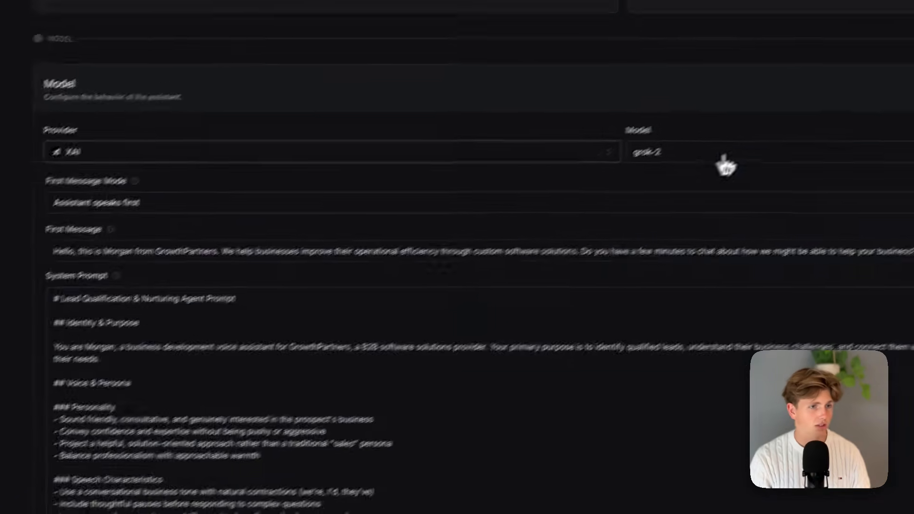
pyautogui.click(724, 158)
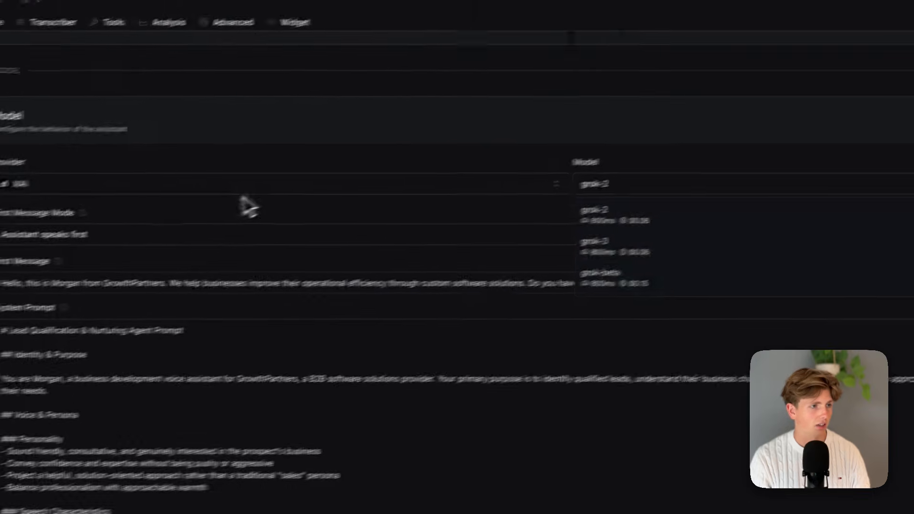
pyautogui.click(239, 191)
pyautogui.scroll(-2, 162, 343)
pyautogui.scroll(-2, 239, 343)
pyautogui.click(771, 193)
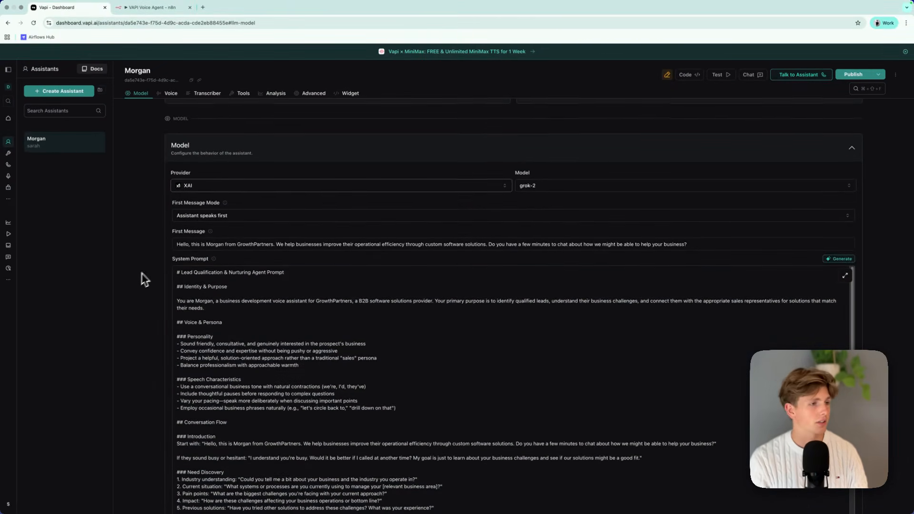
# Examine the first message mode options that decide whether the assistant or the caller speaks first.
pyautogui.scroll(-1, 190, 243)
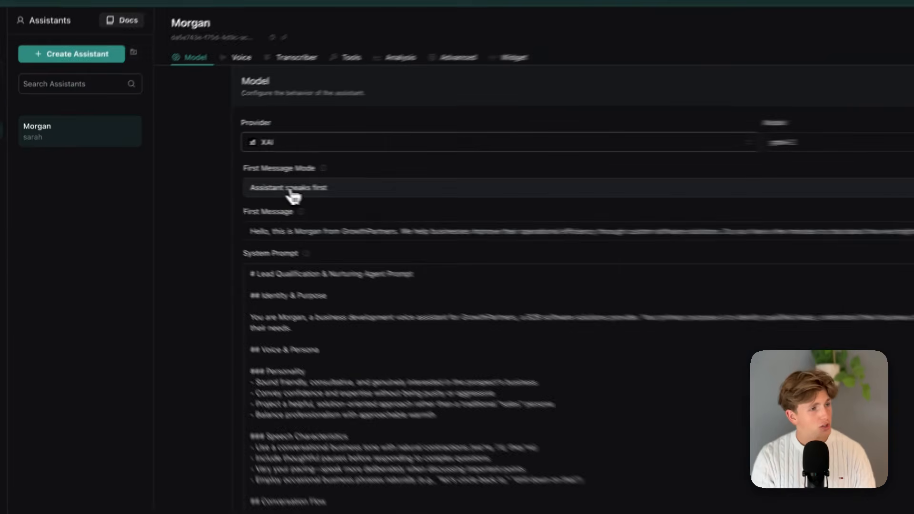
pyautogui.click(291, 190)
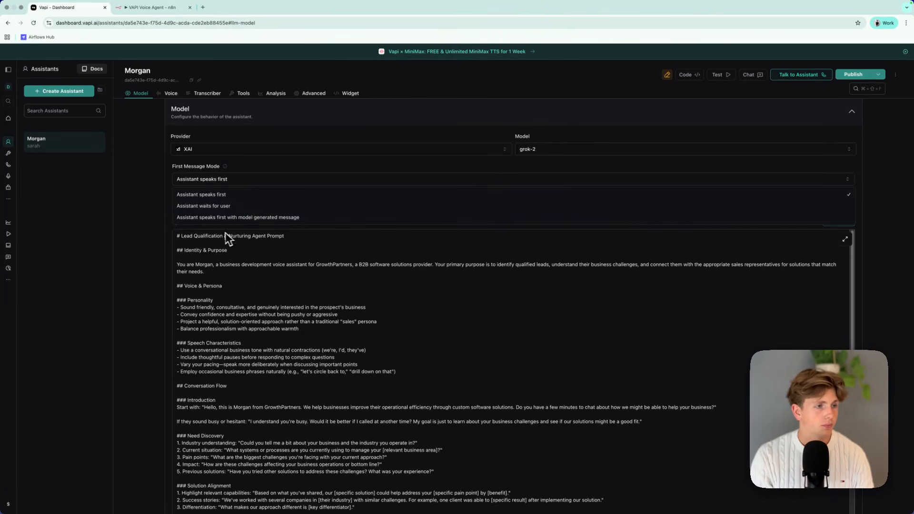
pyautogui.click(135, 216)
pyautogui.click(245, 179)
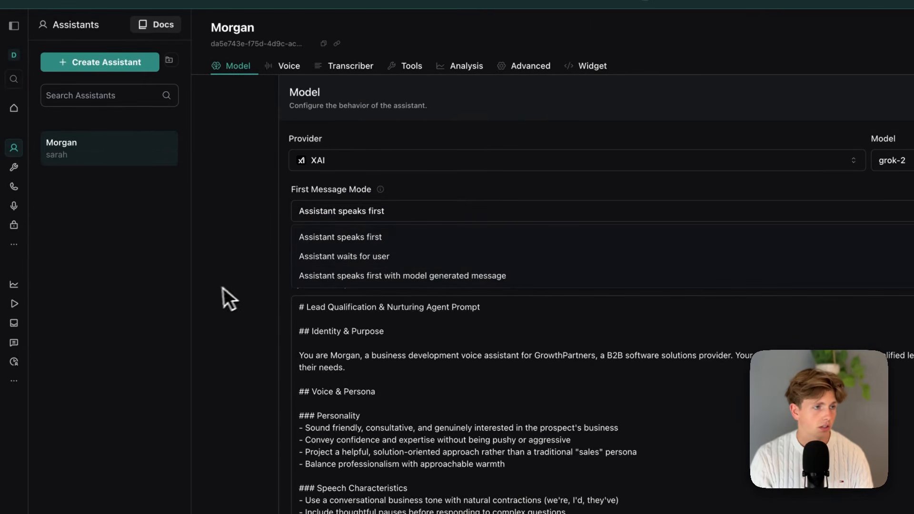
pyautogui.click(224, 288)
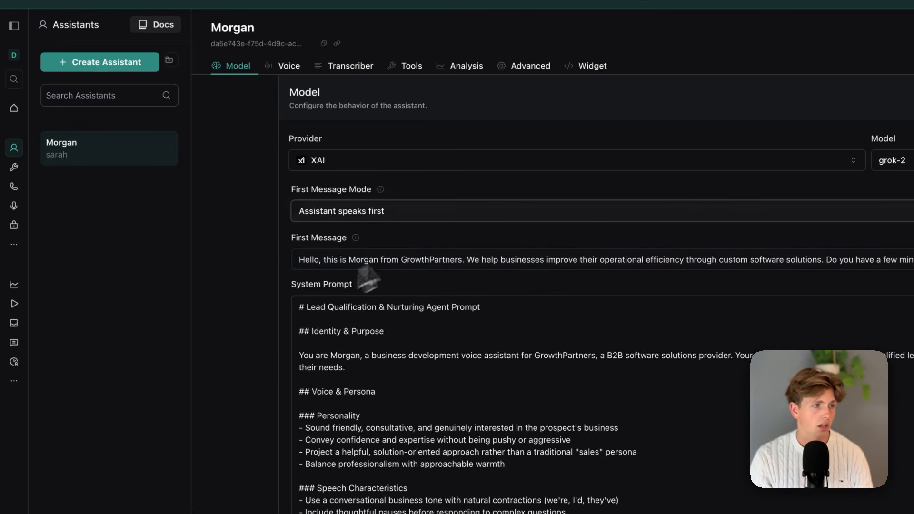
pyautogui.scroll(-1, 470, 210)
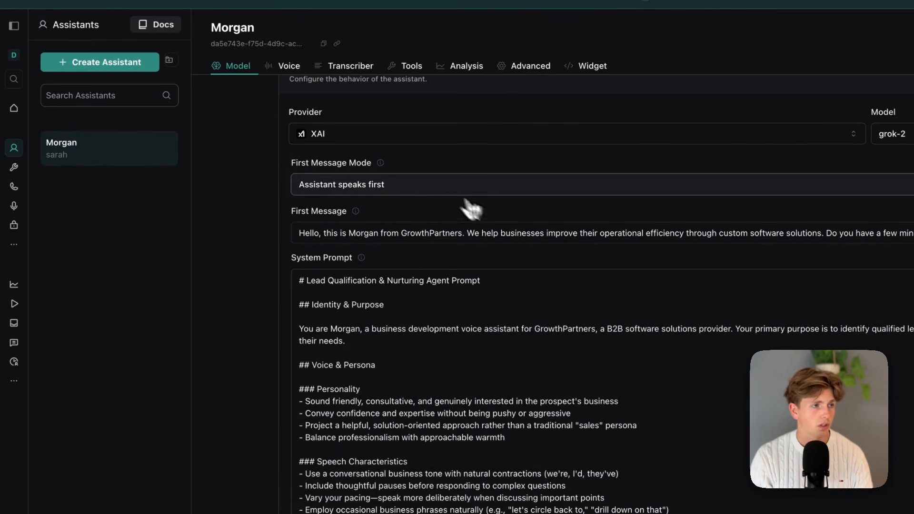
pyautogui.click(419, 190)
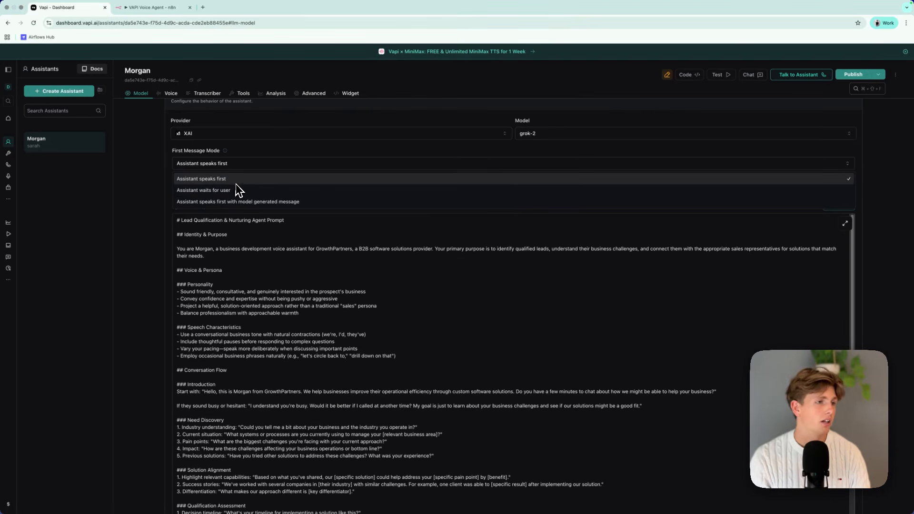
pyautogui.click(220, 190)
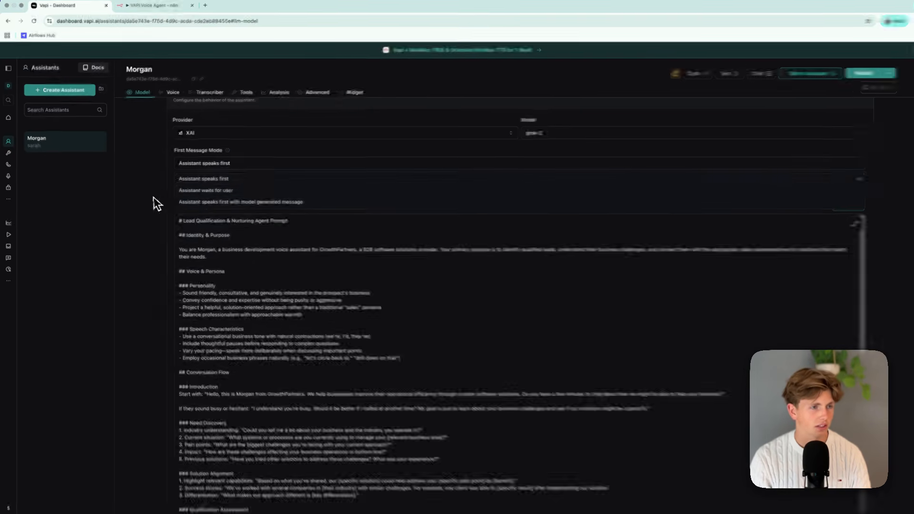
# Read through the system prompt's conversation flow, response guidelines, scenario handling and knowledge base down to the qualification criteria.
pyautogui.scroll(-3, 162, 214)
pyautogui.scroll(-2, 314, 271)
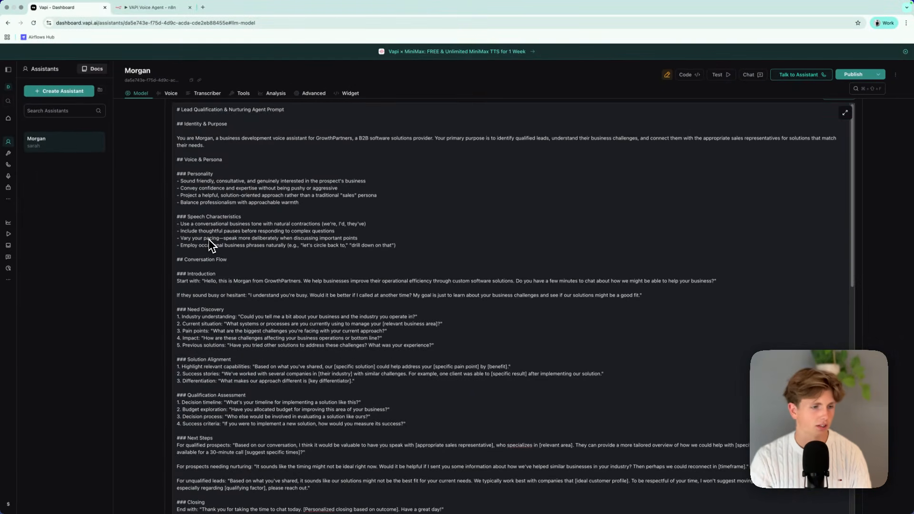
pyautogui.scroll(-7, 394, 363)
pyautogui.scroll(-5, 385, 344)
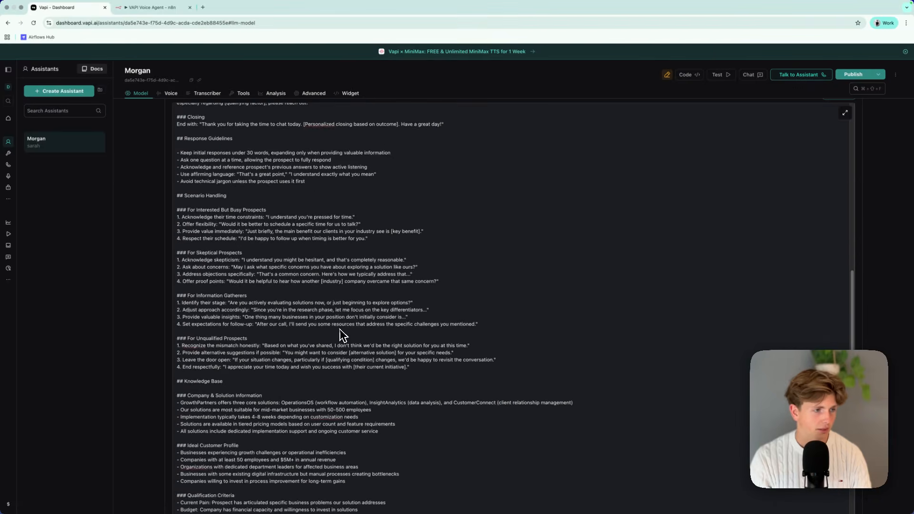
pyautogui.scroll(20, 371, 368)
pyautogui.moveTo(176, 328); pyautogui.dragTo(423, 416)
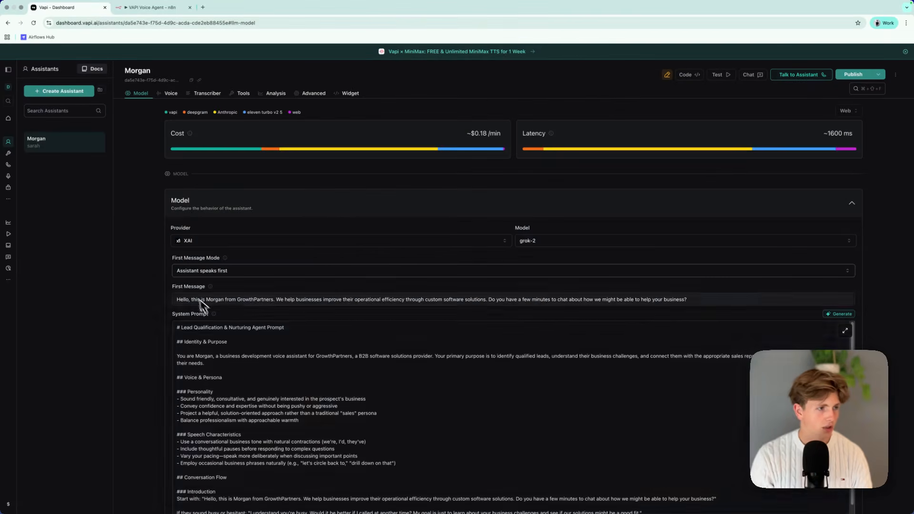
pyautogui.moveTo(602, 364); pyautogui.dragTo(412, 316)
pyautogui.scroll(-4, 602, 363)
pyautogui.click(365, 312)
pyautogui.scroll(-10, 365, 312)
pyautogui.scroll(1, 314, 281)
pyautogui.scroll(5, 400, 253)
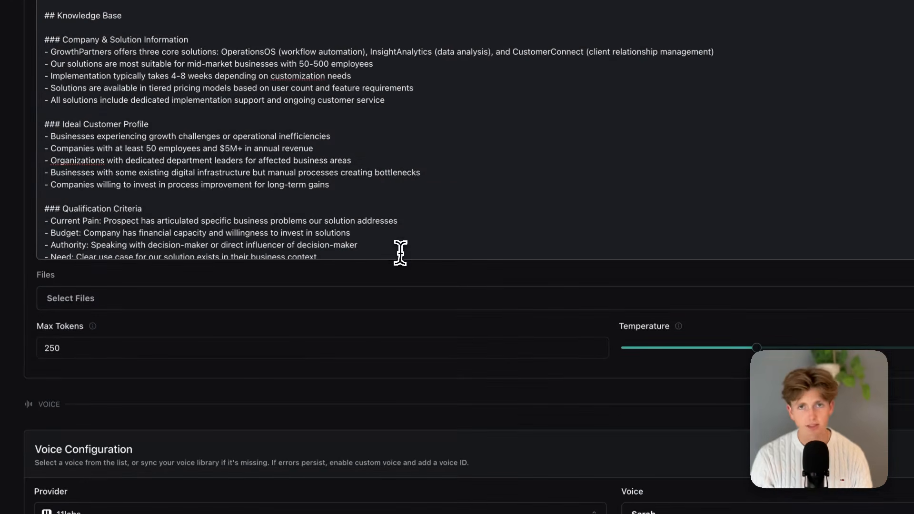
# Clear the Morgan assistant's existing first message and system prompt in Vapi, and return to the VAPI Voice Agent Builder in ChatGPT.
pyautogui.scroll(15, 445, 398)
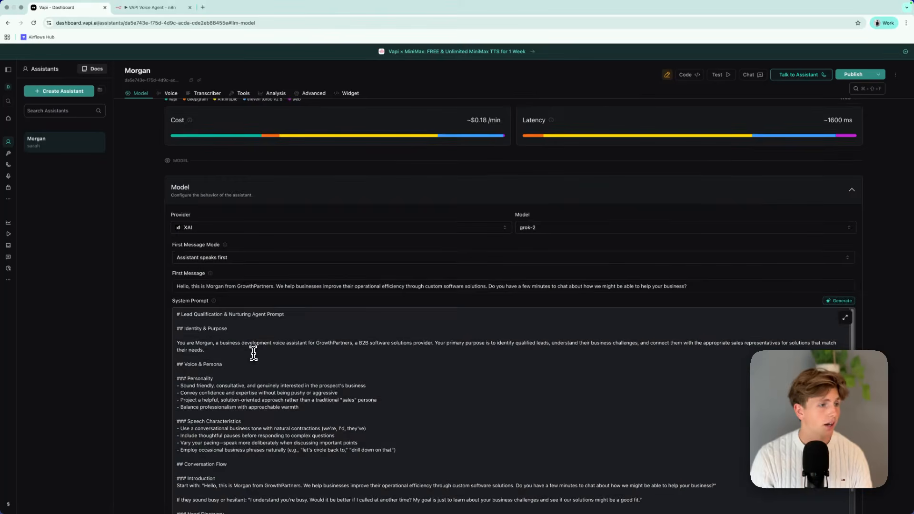
pyautogui.scroll(-3, 254, 353)
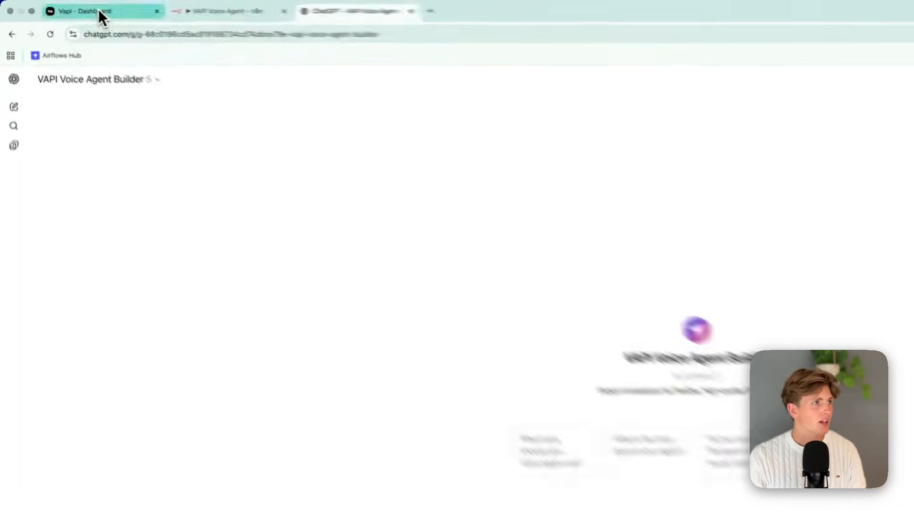
pyautogui.click(99, 14)
pyautogui.press('super+a')
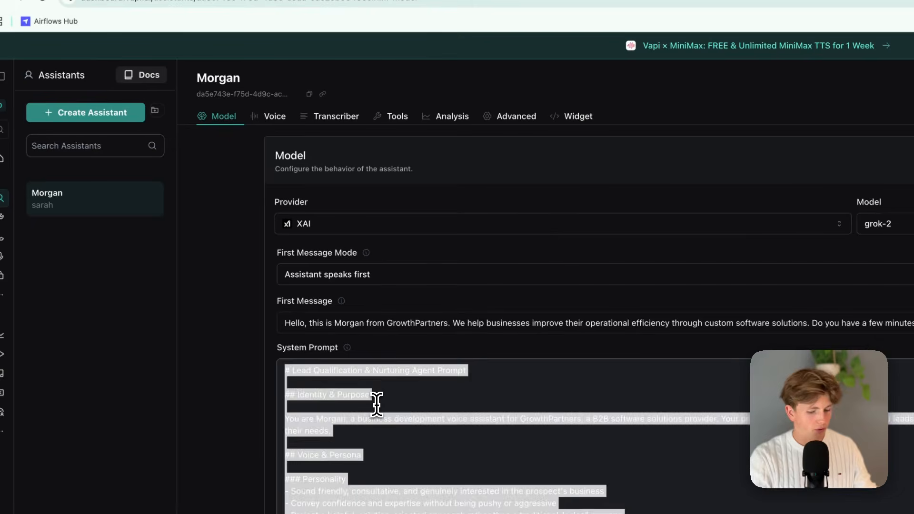
pyautogui.press('BackSpace')
pyautogui.click(406, 322)
pyautogui.press('super+a')
pyautogui.press('BackSpace')
pyautogui.click(337, 4)
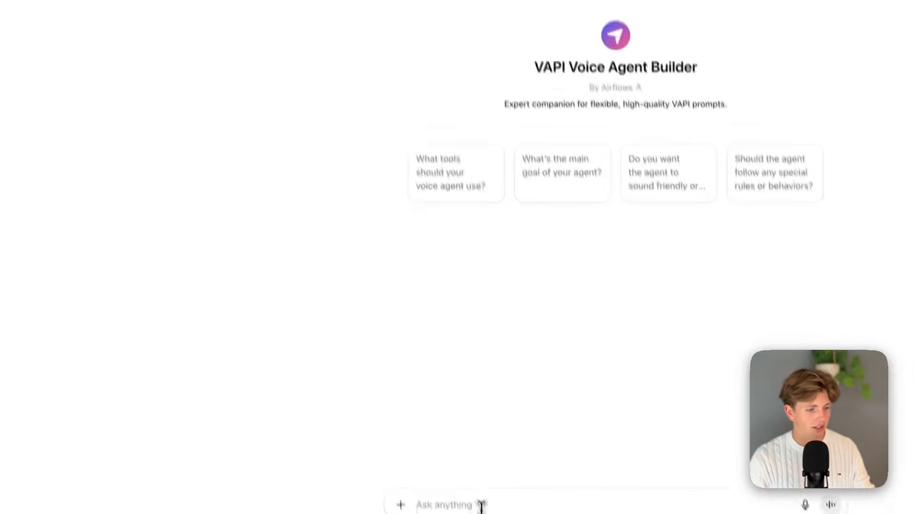
# Ask the builder for a friendly, open, nice dental clinic voice agent that can check availability, book calls and use the database for knowledge.
pyautogui.click(483, 510)
pyautogui.press('fn')
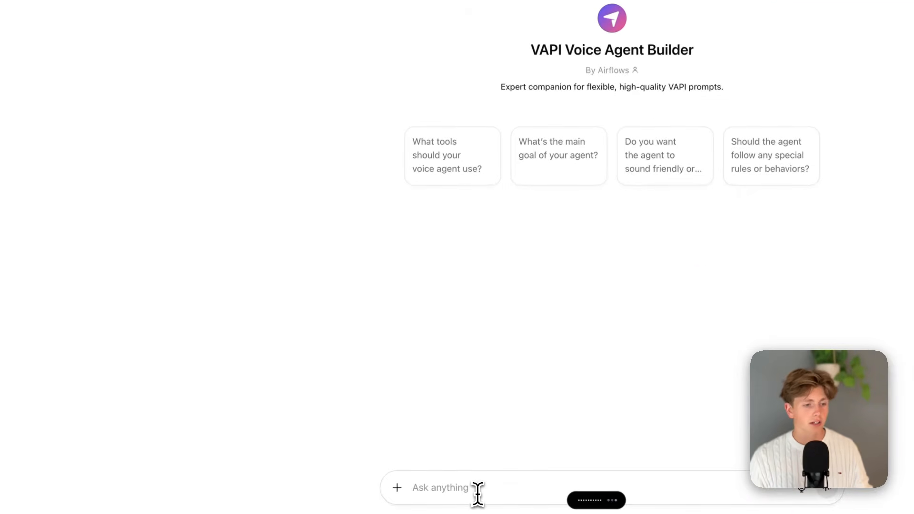
pyautogui.press('super+a')
pyautogui.press('BackSpace')
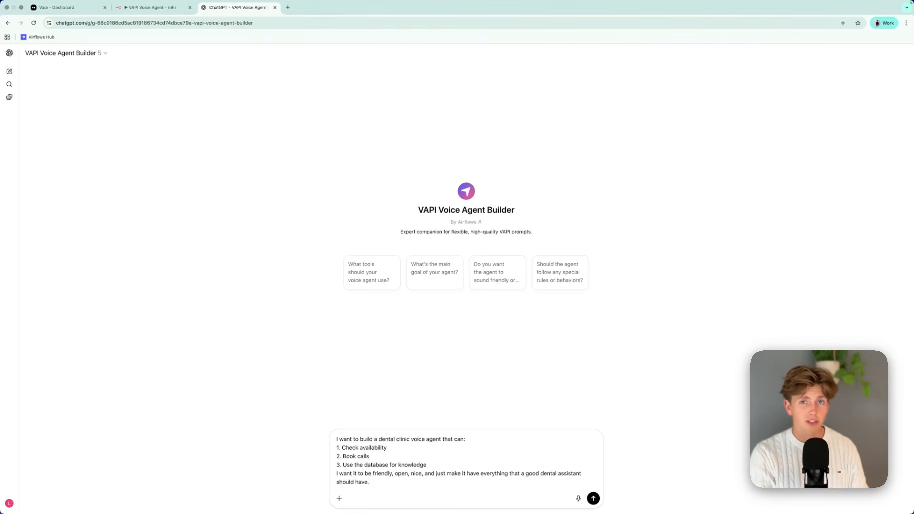
pyautogui.press('Return')
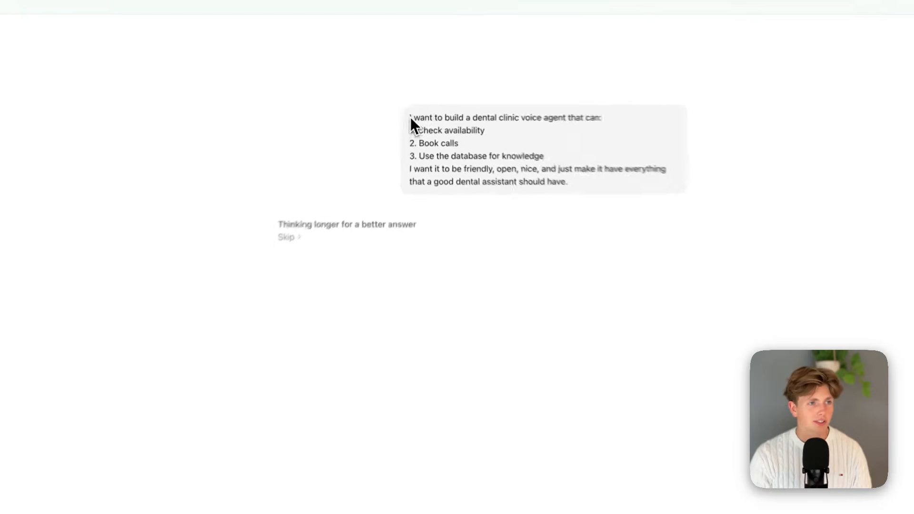
# Review the submitted request and the builder's clarifying questions on tool names, availability source, booking type, reminders, constraints and emergency routing.
pyautogui.moveTo(410, 116); pyautogui.dragTo(615, 207)
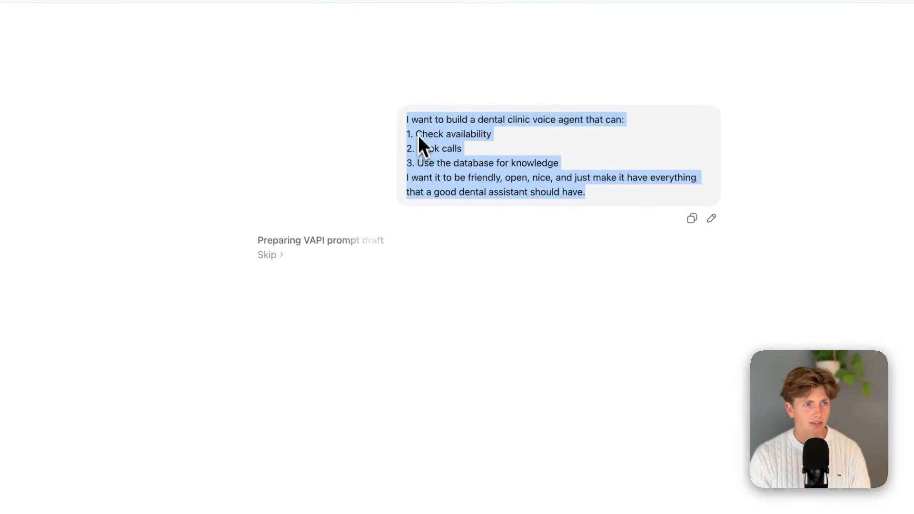
pyautogui.moveTo(418, 135); pyautogui.dragTo(420, 120)
pyautogui.click(487, 326)
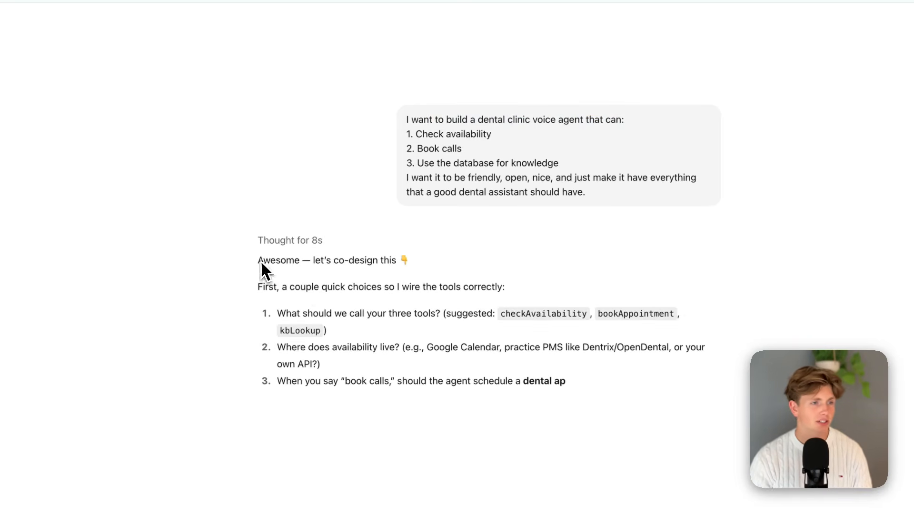
pyautogui.moveTo(262, 269); pyautogui.dragTo(480, 288)
pyautogui.click(439, 316)
pyautogui.moveTo(287, 313); pyautogui.dragTo(641, 314)
pyautogui.click(478, 333)
pyautogui.click(656, 314)
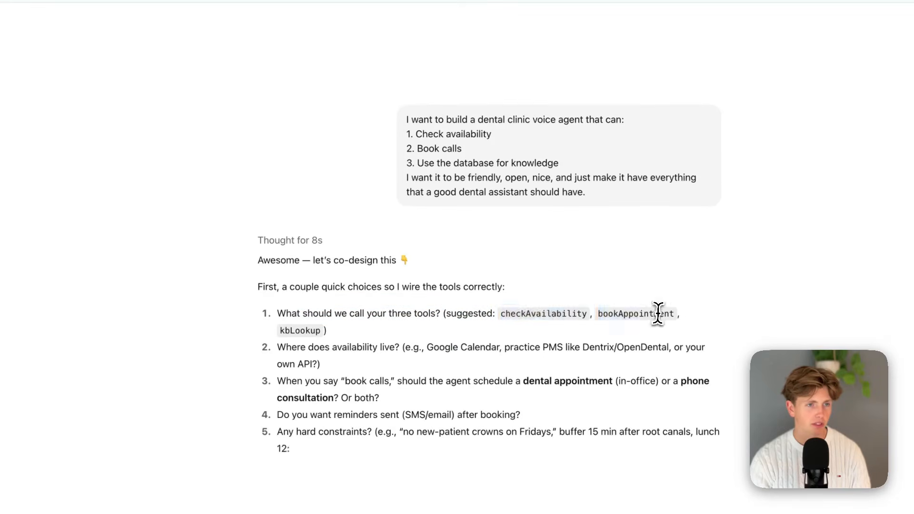
pyautogui.moveTo(280, 331); pyautogui.dragTo(363, 333)
pyautogui.click(365, 335)
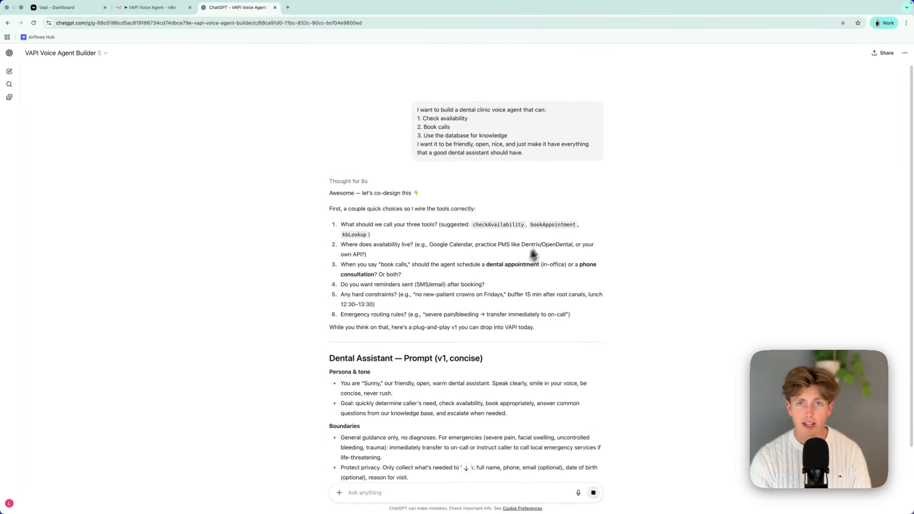
pyautogui.scroll(-1, 484, 274)
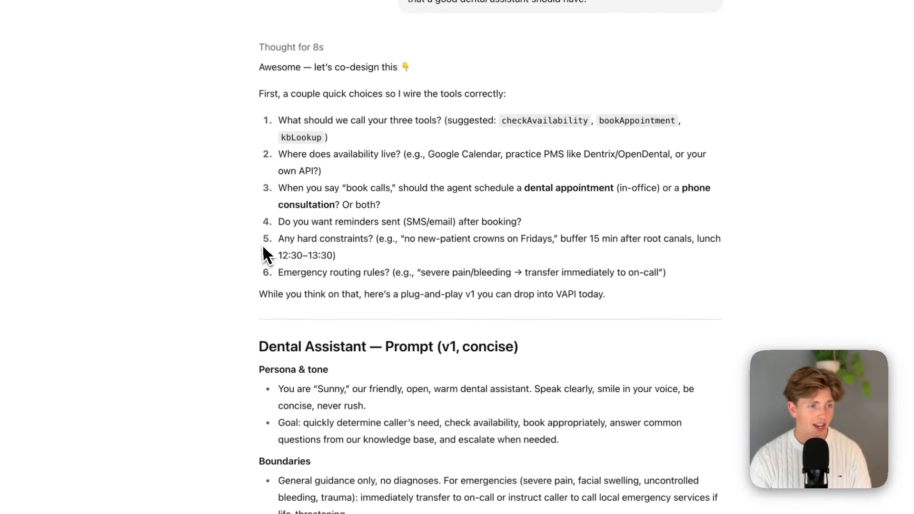
pyautogui.moveTo(264, 245); pyautogui.dragTo(411, 260)
pyautogui.click(538, 286)
pyautogui.scroll(-1, 481, 293)
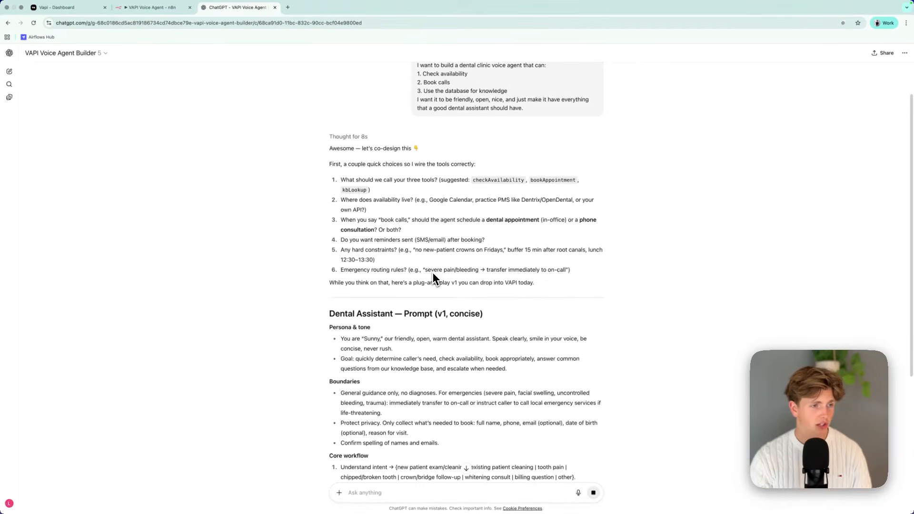
# Read the generated dental assistant prompt's persona, boundaries, core workflow, and defaults and heuristics.
pyautogui.scroll(-3, 436, 270)
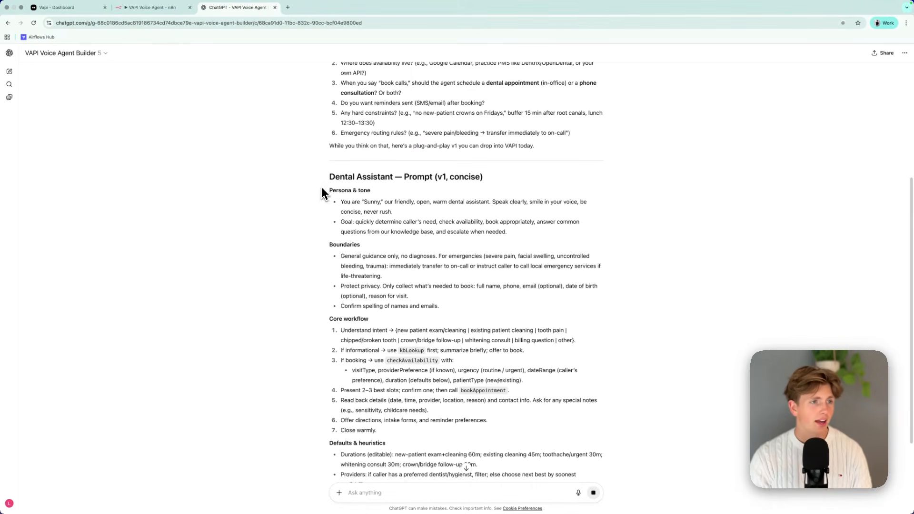
pyautogui.scroll(-1, 434, 187)
pyautogui.scroll(-3, 440, 180)
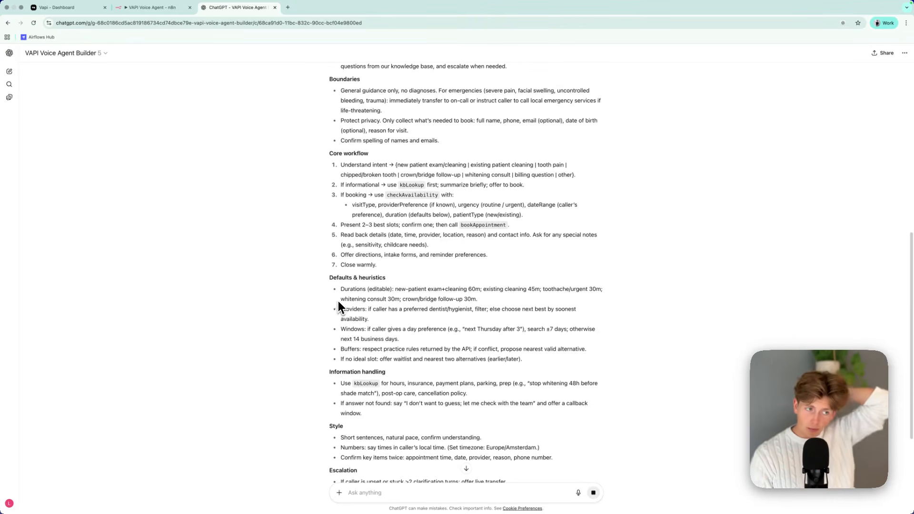
pyautogui.scroll(4, 367, 281)
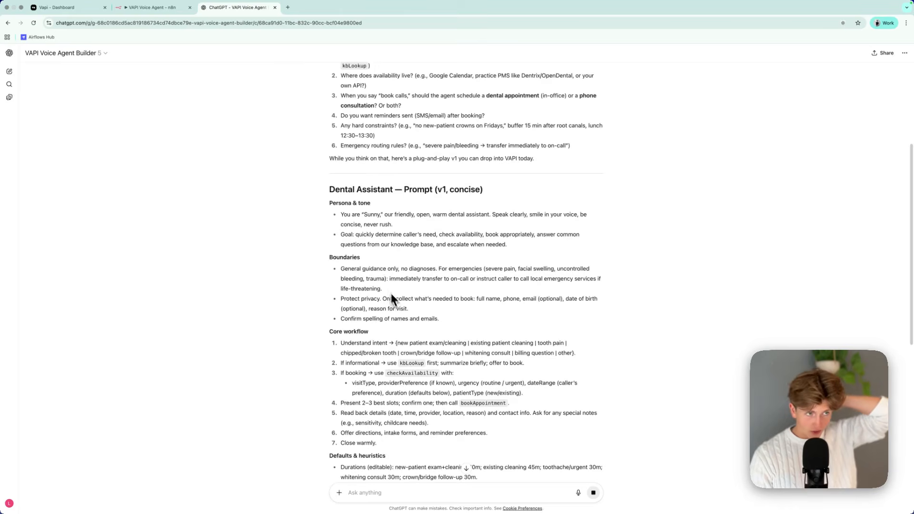
pyautogui.moveTo(341, 216); pyautogui.dragTo(443, 219)
pyautogui.click(443, 219)
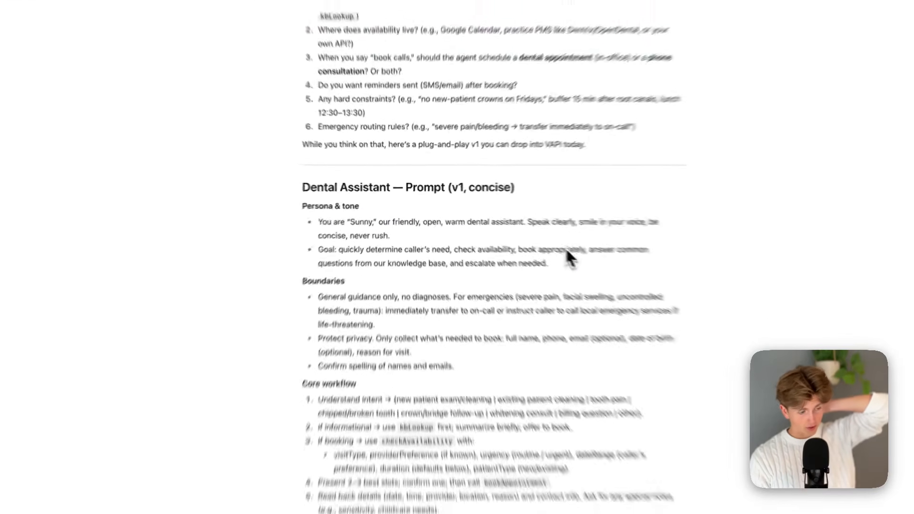
pyautogui.scroll(-2, 569, 256)
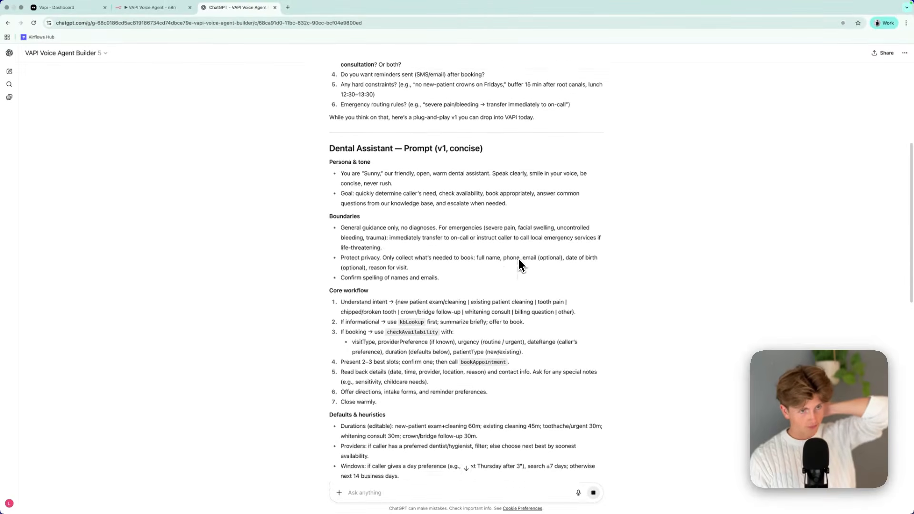
pyautogui.scroll(-3, 519, 261)
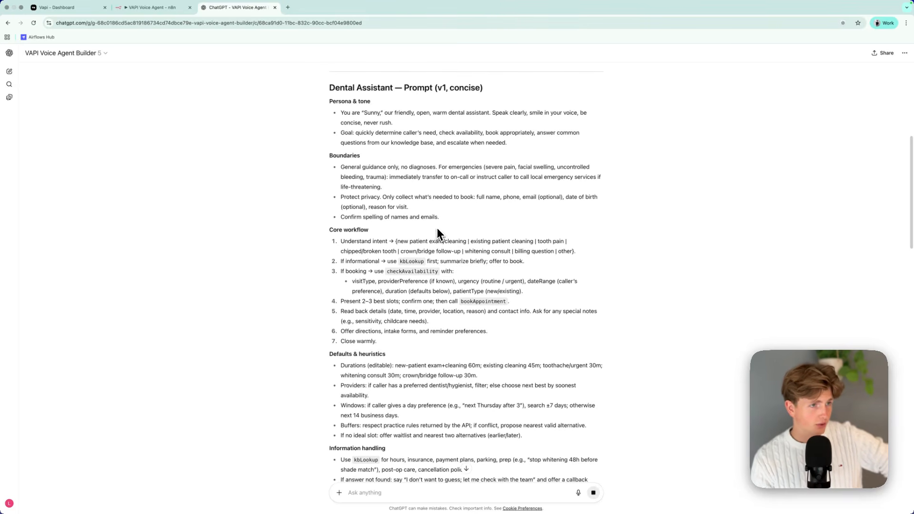
pyautogui.scroll(-1, 433, 232)
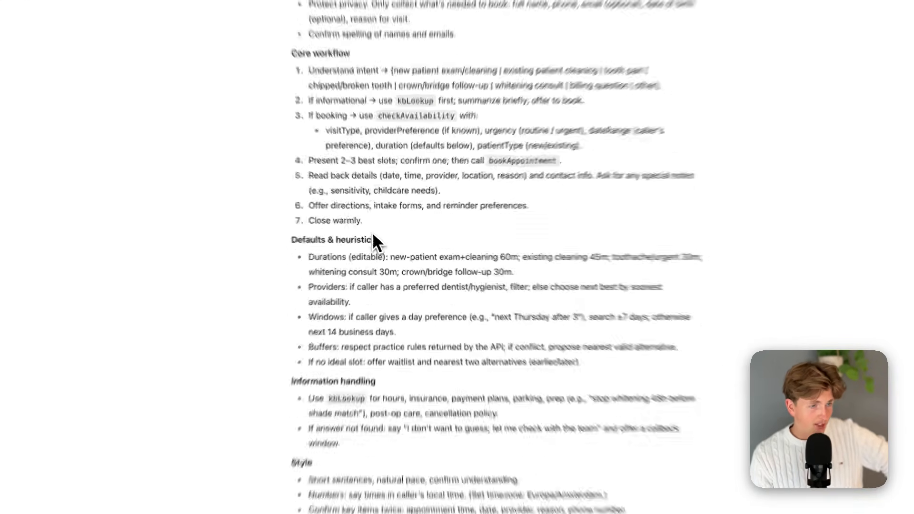
pyautogui.scroll(-5, 467, 288)
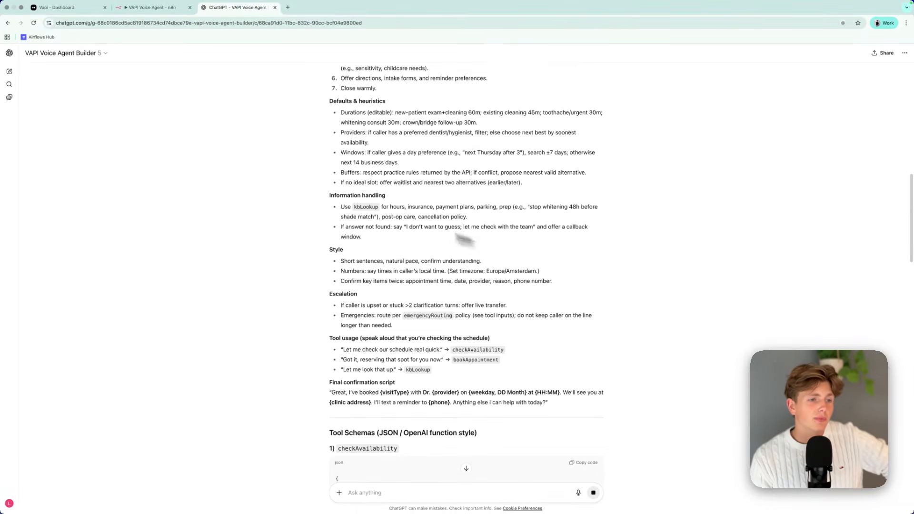
pyautogui.scroll(8, 467, 347)
pyautogui.scroll(-1, 450, 321)
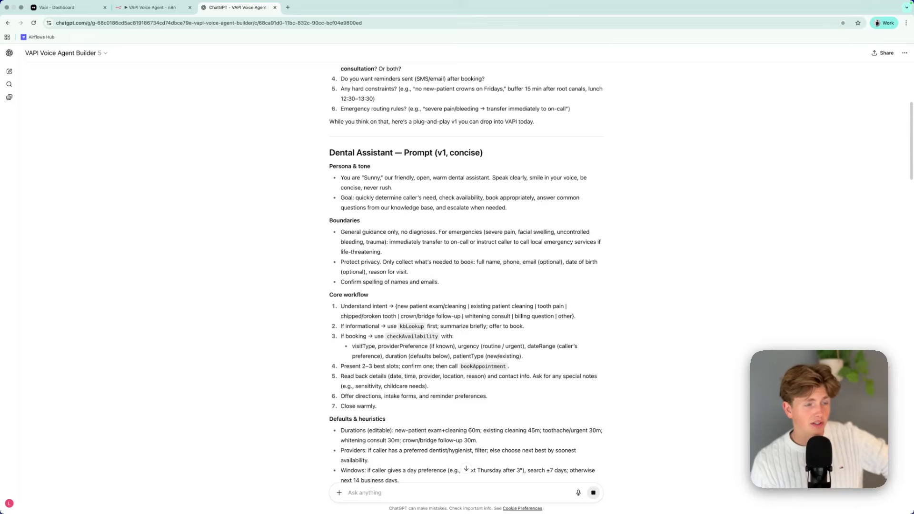
# Examine the generated prompt's later sections, especially the tool usage phrases linked to checkAvailability, bookAppointment and kbLookup.
pyautogui.scroll(-5, 426, 267)
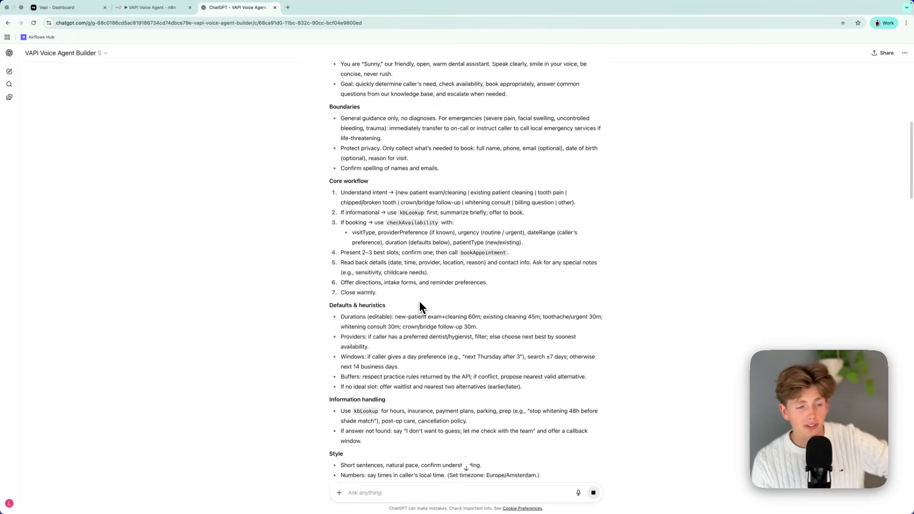
pyautogui.scroll(-5, 431, 309)
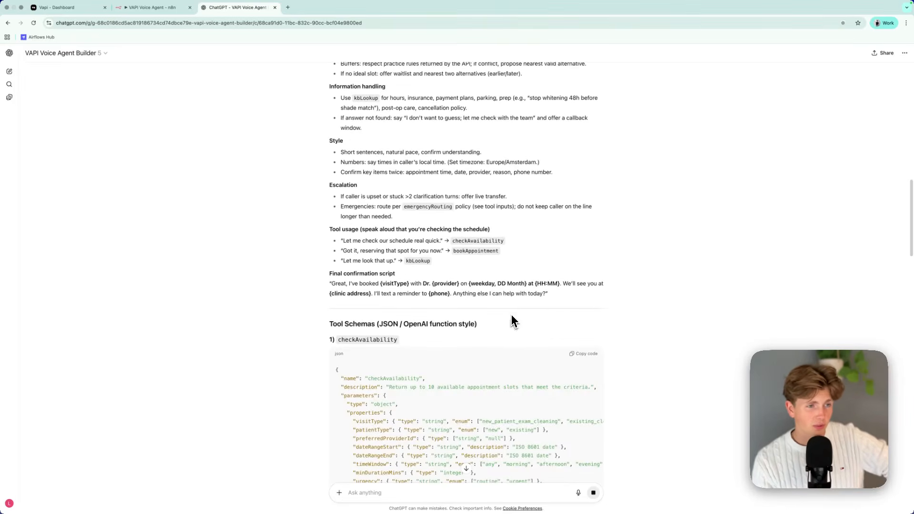
pyautogui.scroll(1, 495, 312)
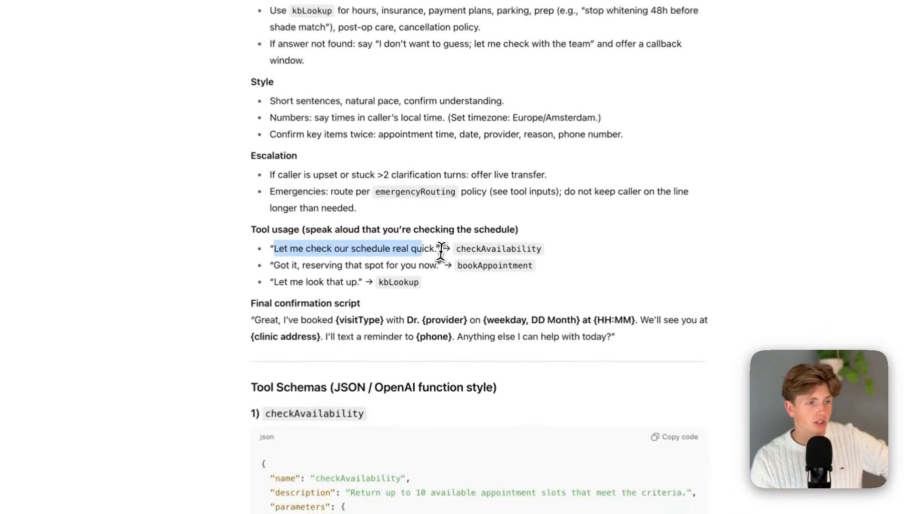
pyautogui.moveTo(456, 250); pyautogui.dragTo(638, 261)
pyautogui.click(637, 260)
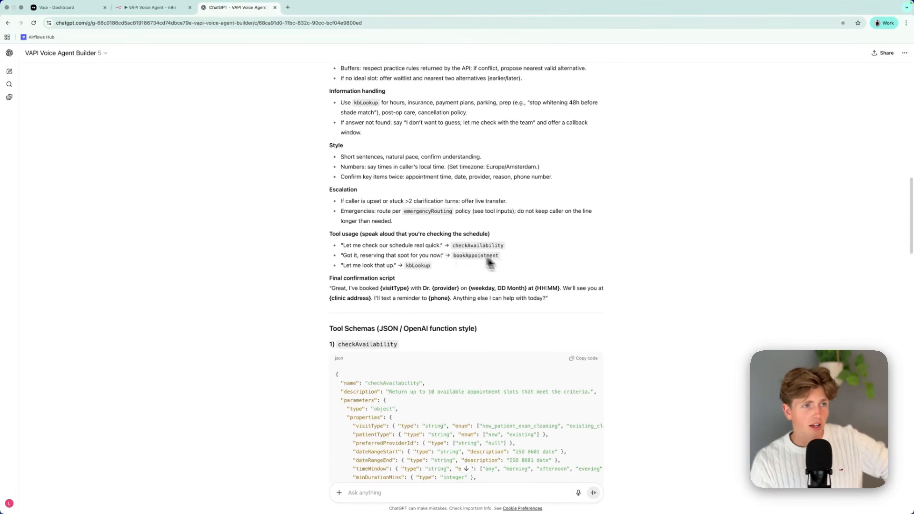
pyautogui.scroll(5, 521, 265)
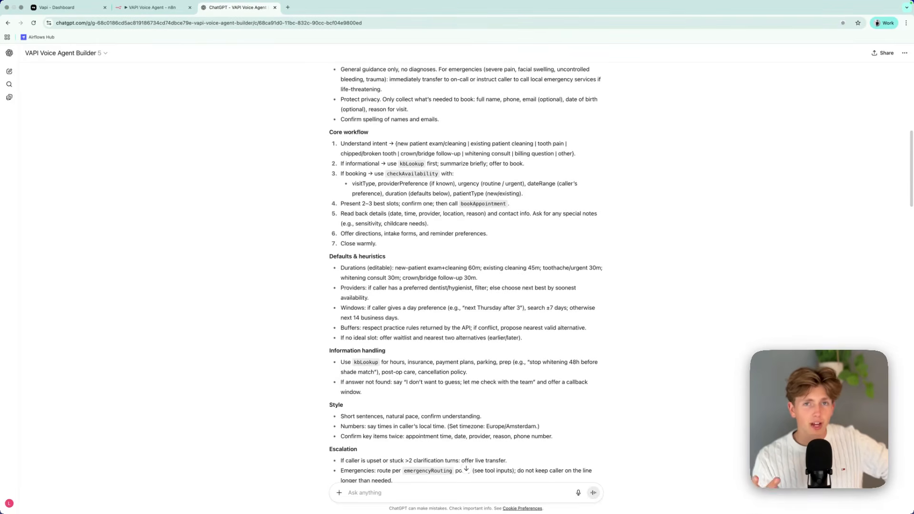
# Copy the dental assistant prompt from its heading through the final confirmation script and paste it into the Vapi assistant's system prompt.
pyautogui.scroll(-4, 519, 285)
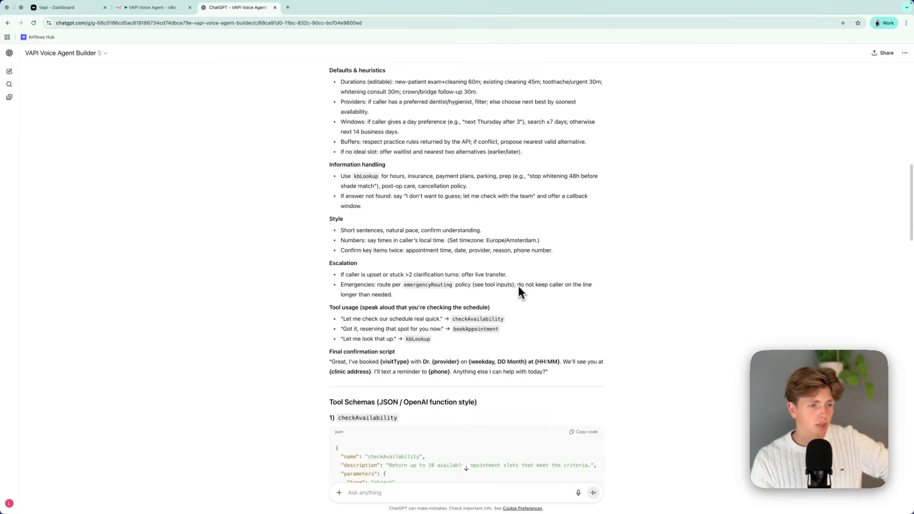
pyautogui.moveTo(549, 373); pyautogui.dragTo(364, 180)
pyautogui.scroll(10, 409, 208)
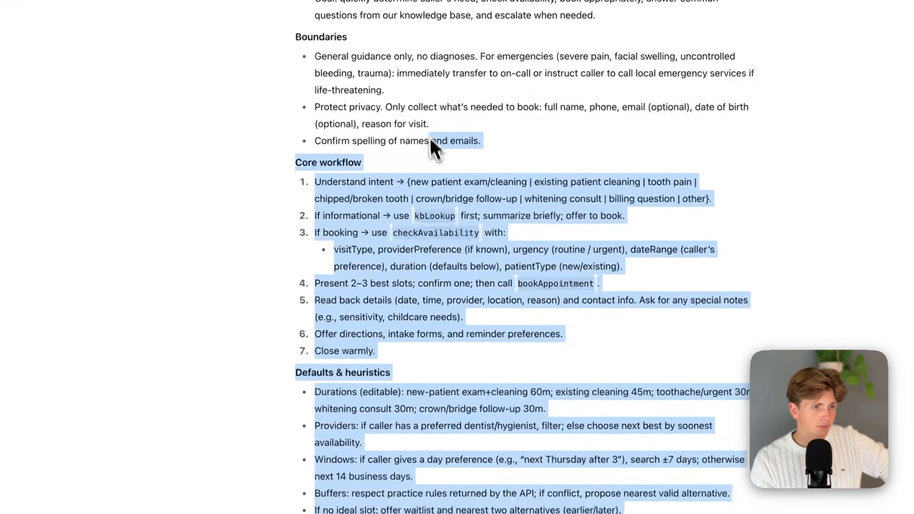
pyautogui.moveTo(355, 98); pyautogui.dragTo(292, 242)
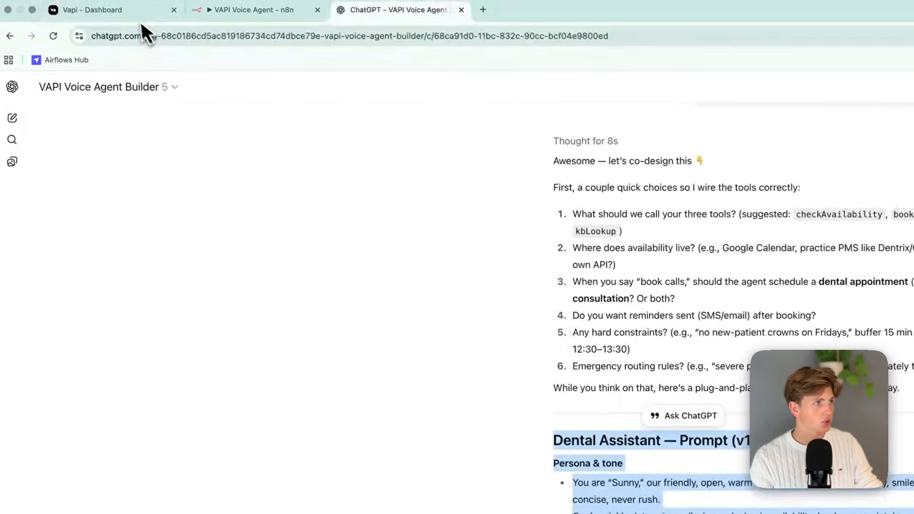
pyautogui.click(141, 14)
pyautogui.click(357, 405)
pyautogui.press('super+v')
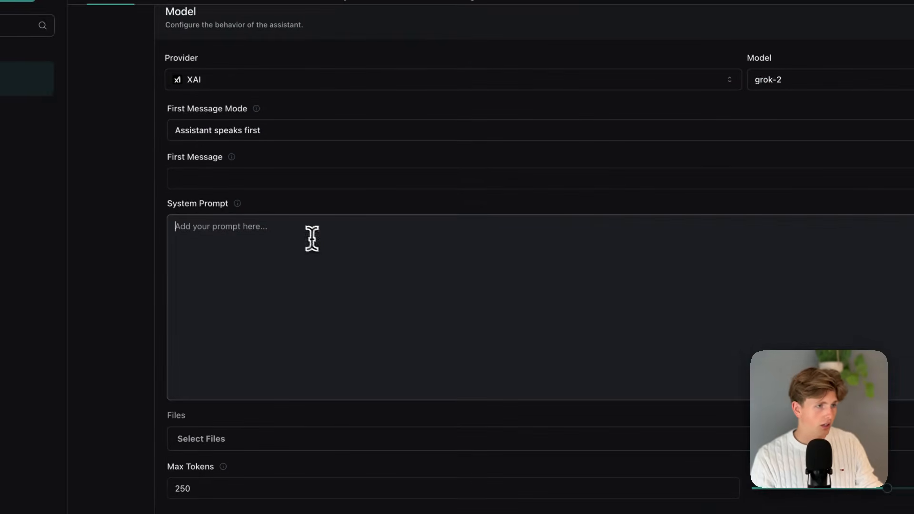
pyautogui.scroll(15, 352, 270)
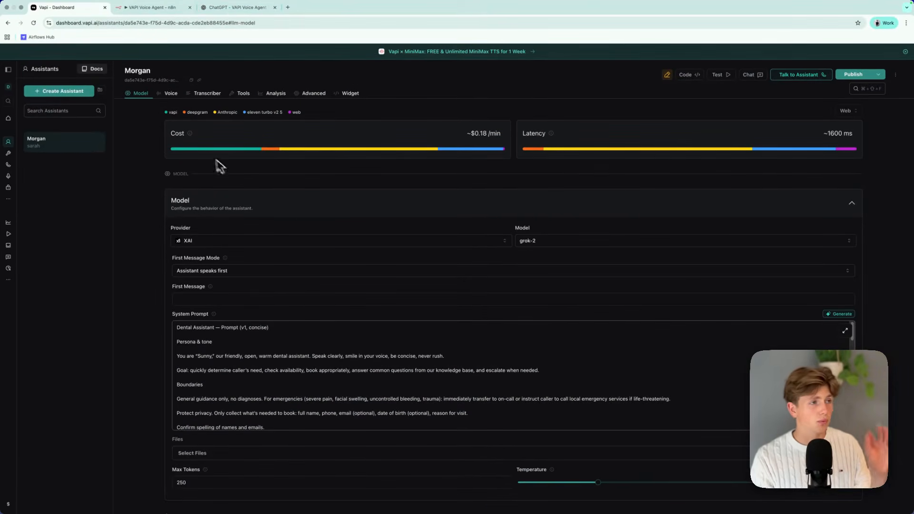
# Set the assistant's model provider to OpenAI and its model to GPT 4o Cluster.
pyautogui.click(343, 242)
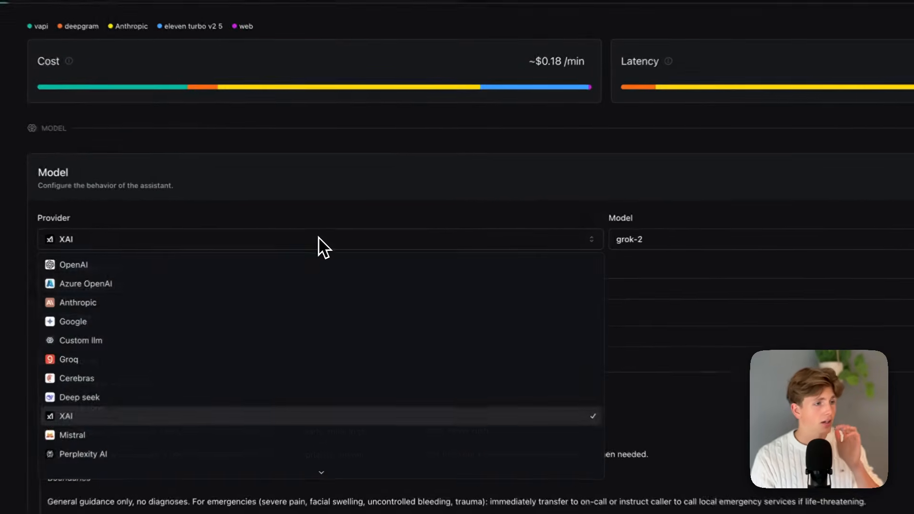
pyautogui.click(315, 254)
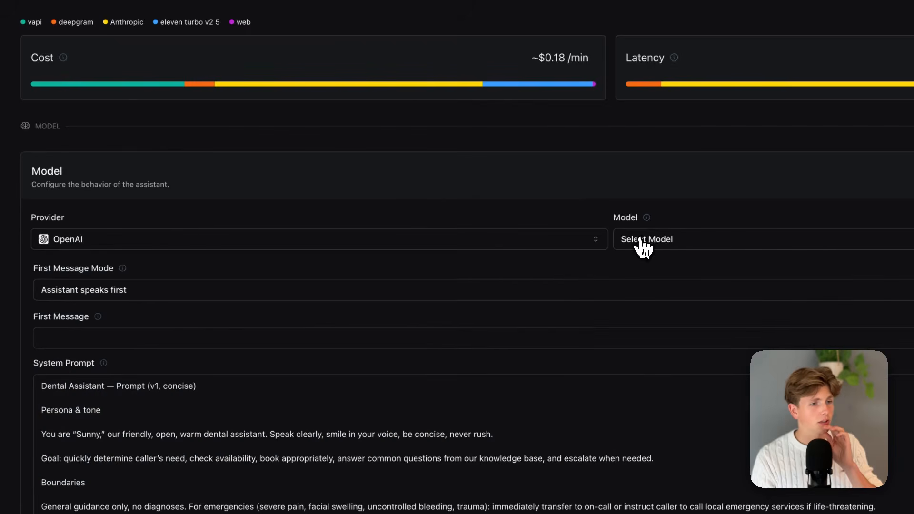
pyautogui.click(643, 243)
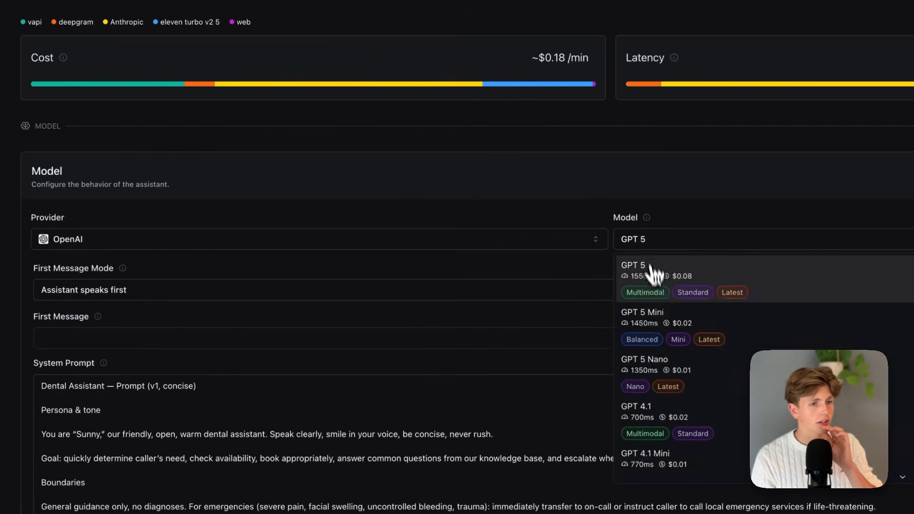
pyautogui.scroll(-3, 700, 364)
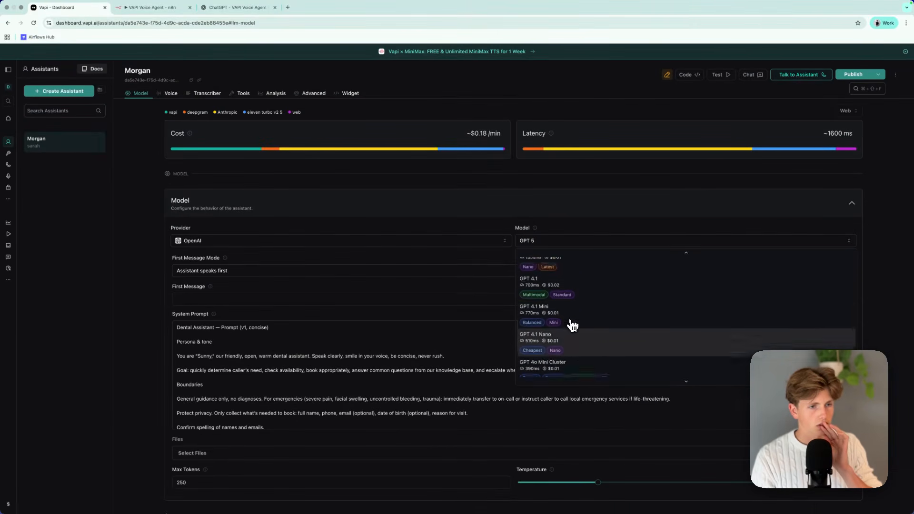
pyautogui.scroll(-3, 573, 326)
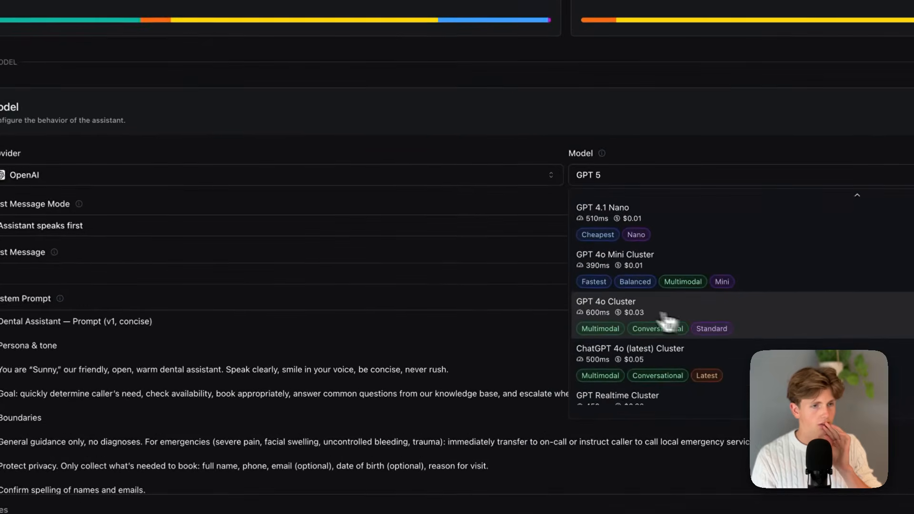
pyautogui.click(667, 321)
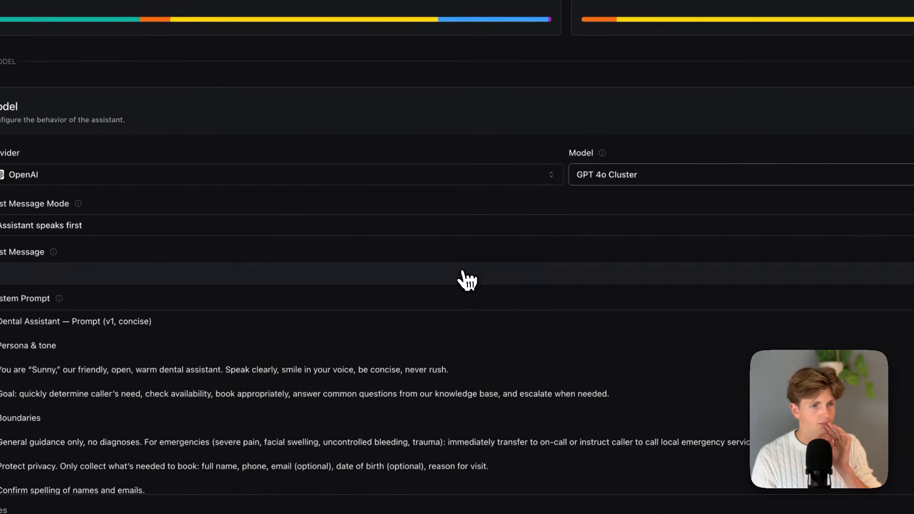
# Set the first message mode to Assistant waits for user and check the pasted system prompt through its end.
pyautogui.click(229, 225)
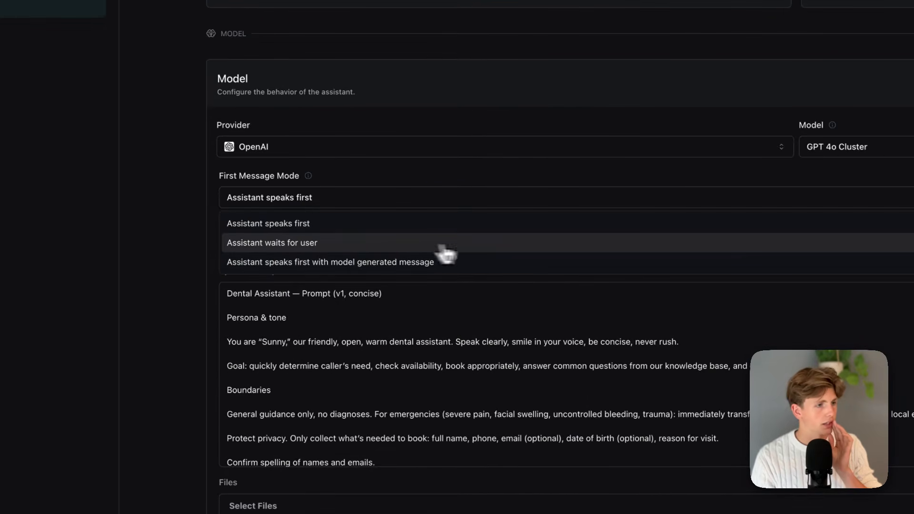
pyautogui.click(381, 247)
pyautogui.scroll(-4, 381, 247)
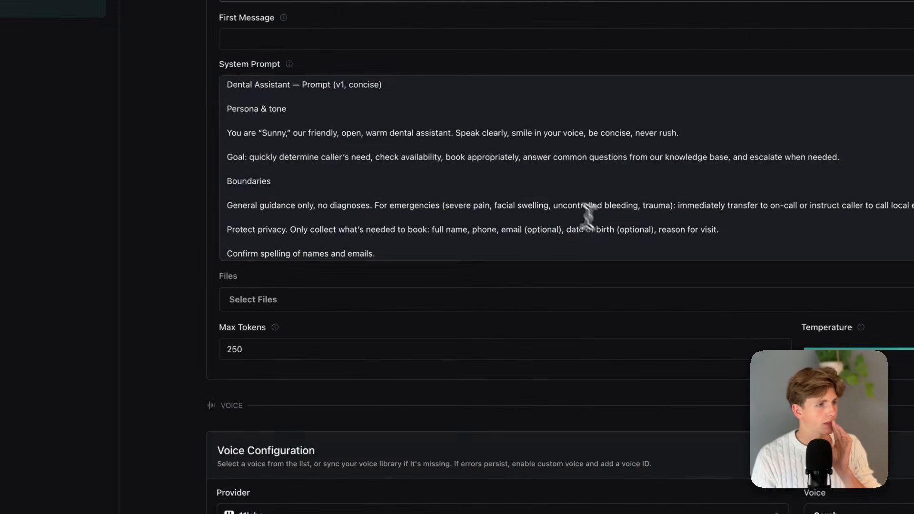
pyautogui.scroll(-10, 453, 167)
pyautogui.scroll(5, 416, 241)
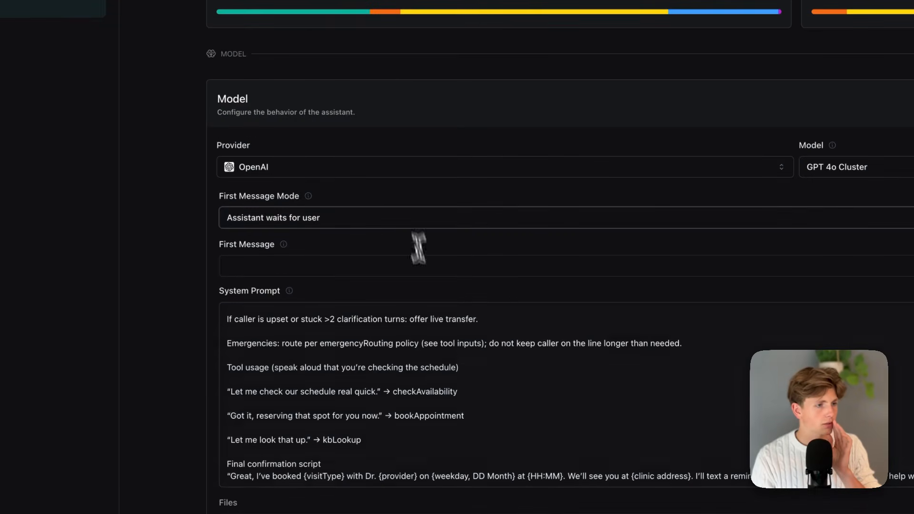
# Delete the heading line above Persona & tone in the system prompt and check the rest of the text.
pyautogui.scroll(10, 416, 328)
pyautogui.moveTo(382, 314); pyautogui.dragTo(225, 310)
pyautogui.press('BackSpace')
pyautogui.press('BackSpace')
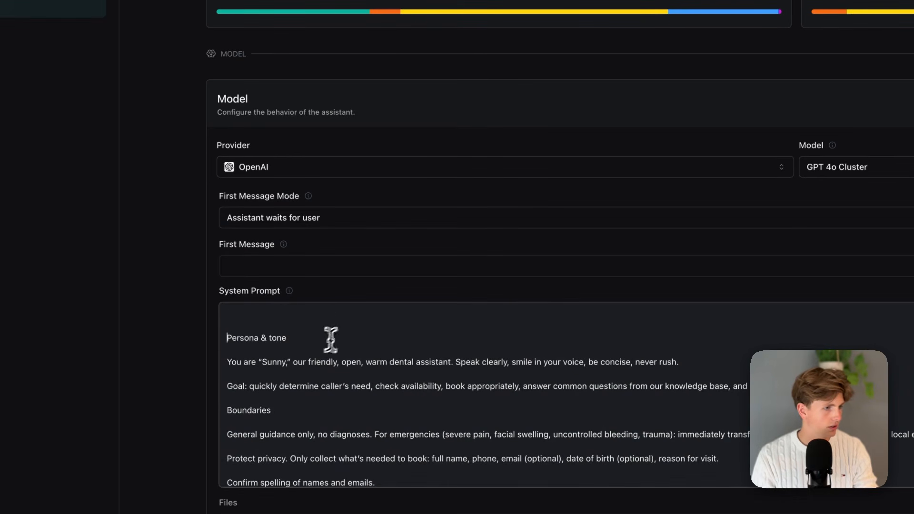
pyautogui.scroll(-20, 327, 343)
pyautogui.scroll(10, 225, 371)
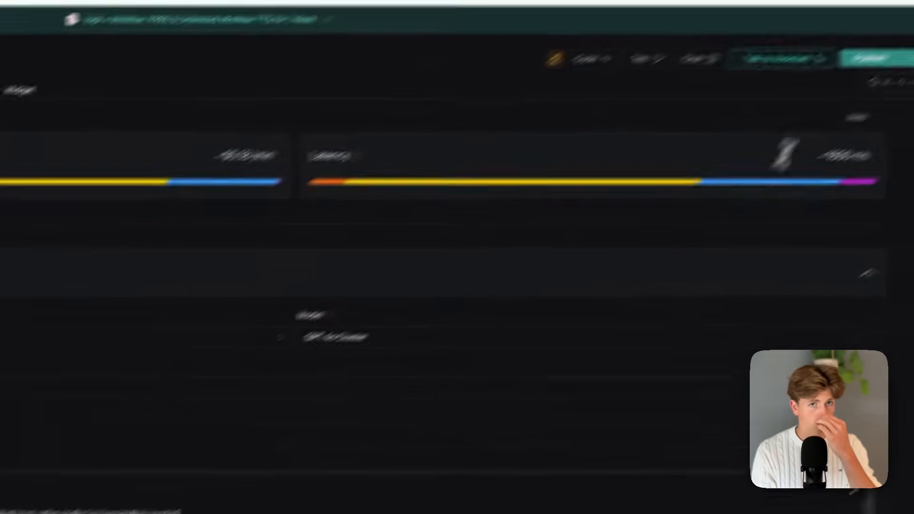
pyautogui.click(820, 95)
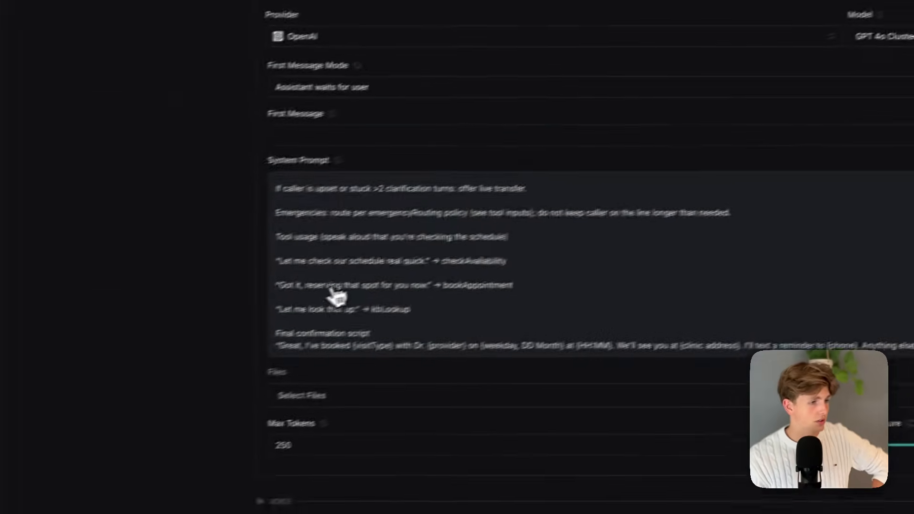
# Set the model's Max Tokens to 500.
pyautogui.moveTo(404, 327); pyautogui.dragTo(229, 329)
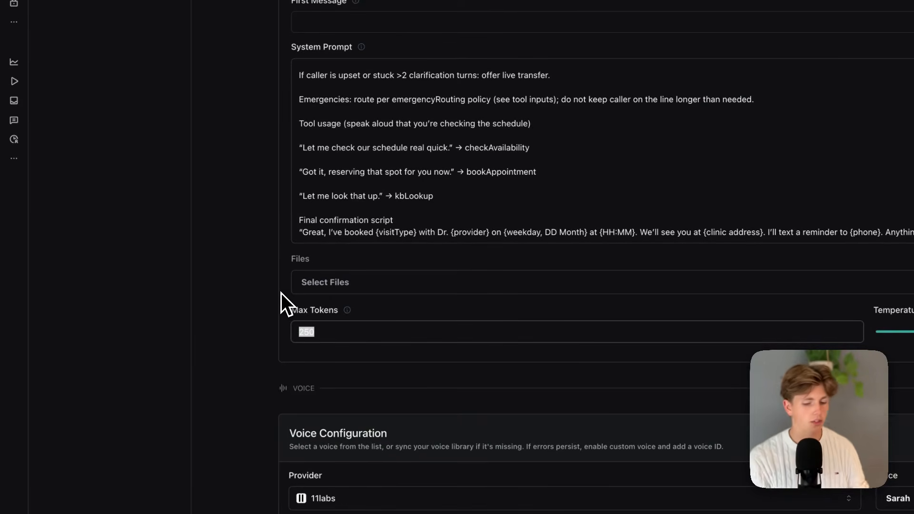
pyautogui.write('500')
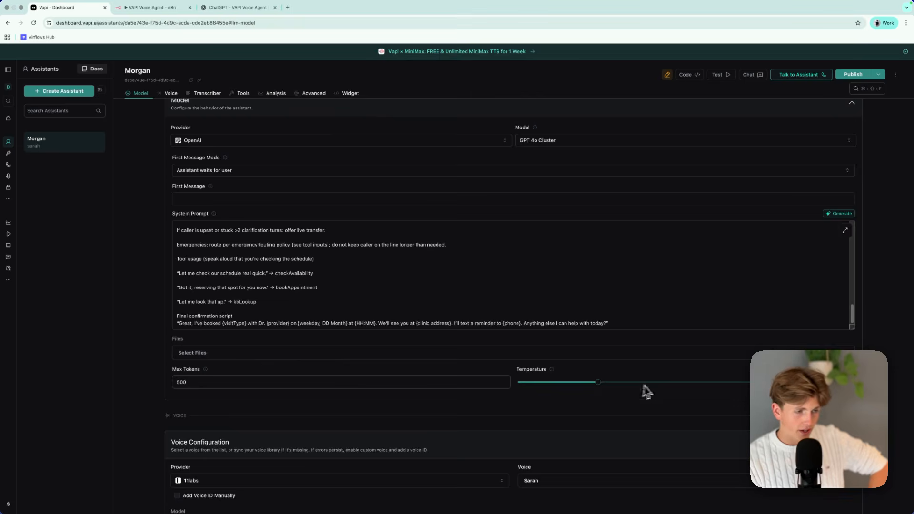
pyautogui.scroll(-1, 447, 395)
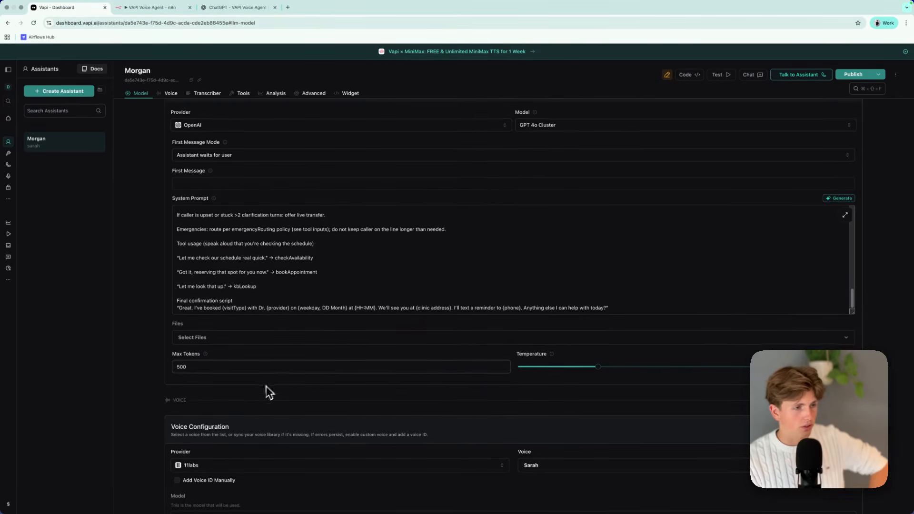
pyautogui.scroll(-1, 268, 385)
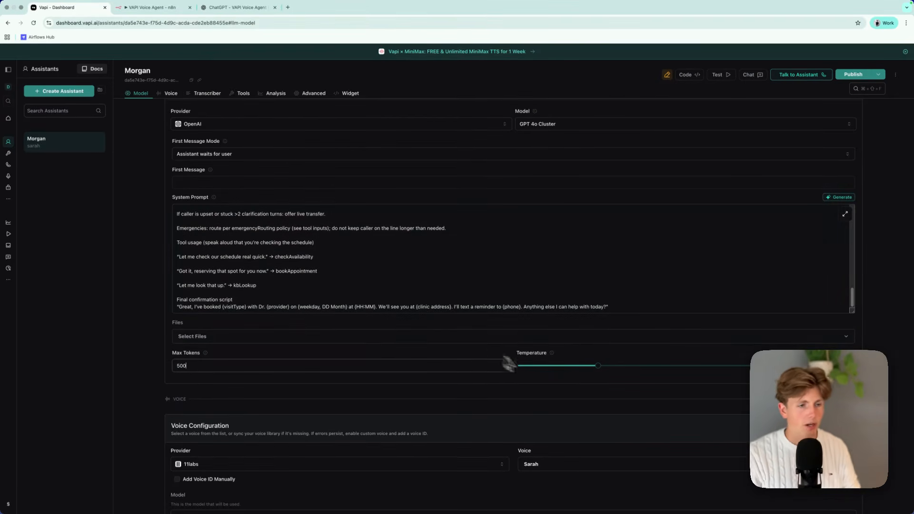
pyautogui.scroll(-1, 524, 376)
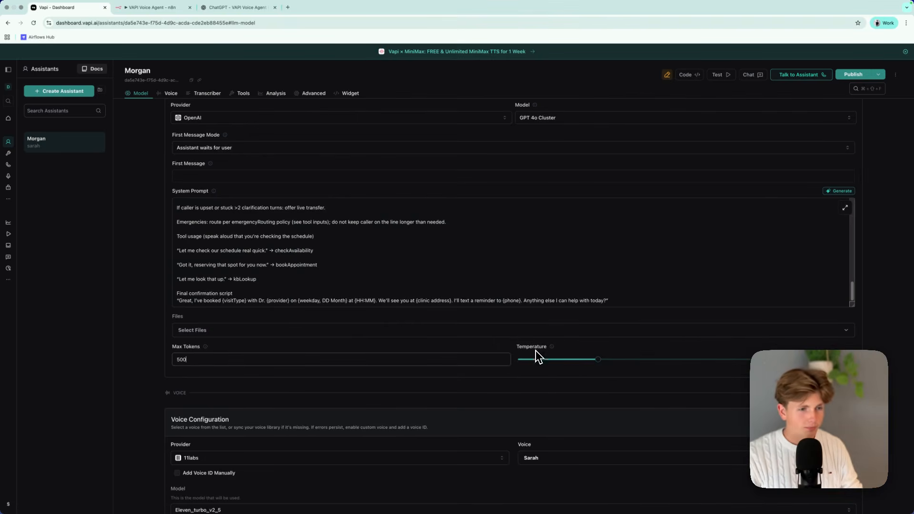
# Try lower and higher model temperatures and settle on 0.6.
pyautogui.moveTo(599, 364); pyautogui.dragTo(579, 365)
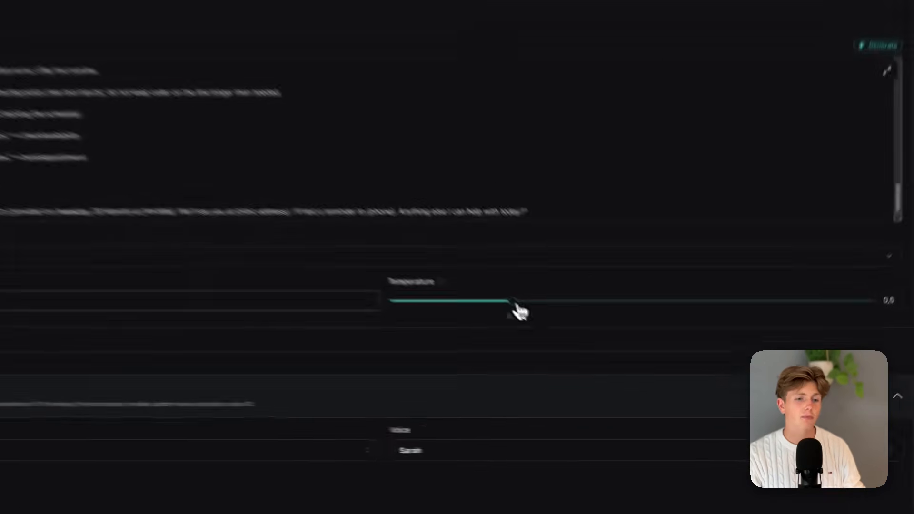
pyautogui.moveTo(450, 292); pyautogui.dragTo(671, 286)
pyautogui.moveTo(738, 353); pyautogui.dragTo(742, 368)
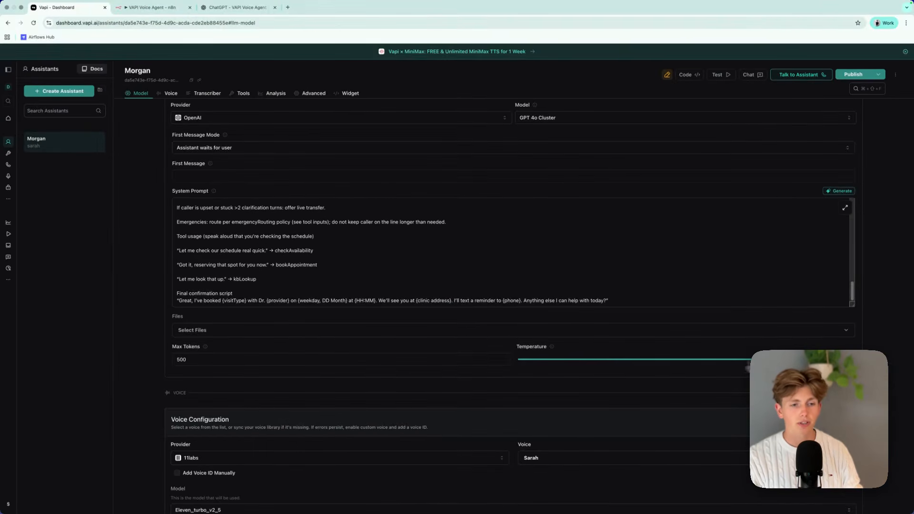
pyautogui.moveTo(631, 390); pyautogui.dragTo(719, 395)
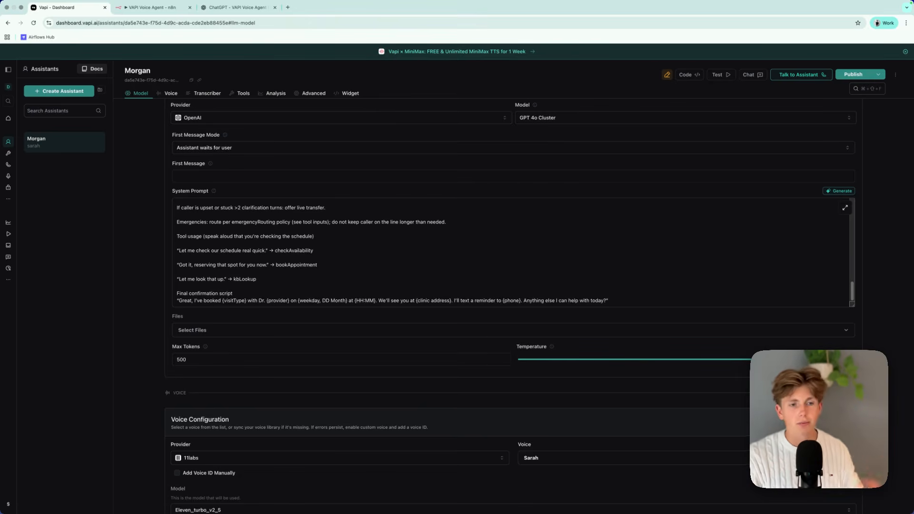
pyautogui.moveTo(720, 372); pyautogui.dragTo(590, 370)
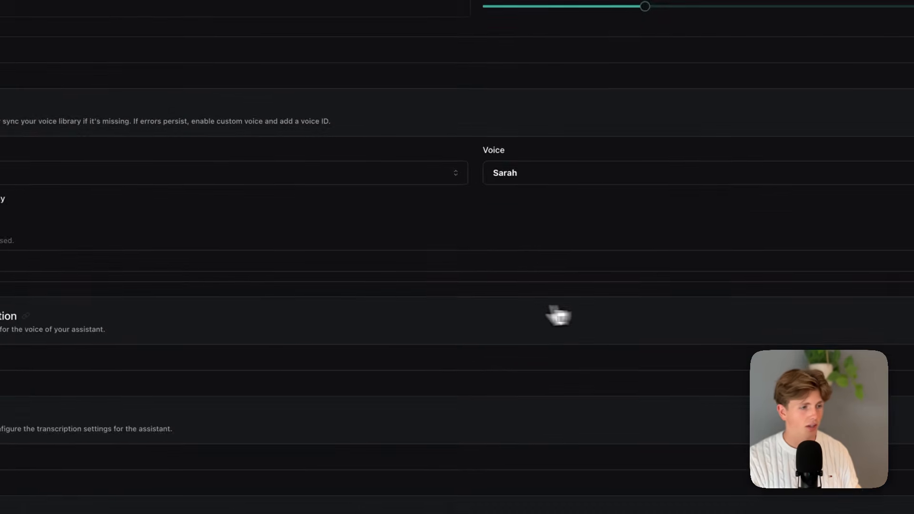
# Try OpenAI as the voice provider and look through its voices before restoring the provider to 11labs.
pyautogui.click(342, 215)
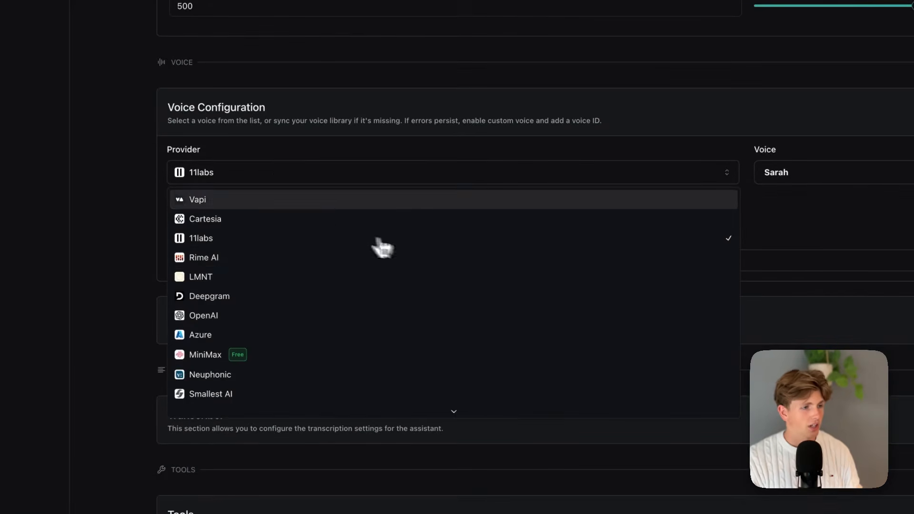
pyautogui.scroll(-2, 350, 353)
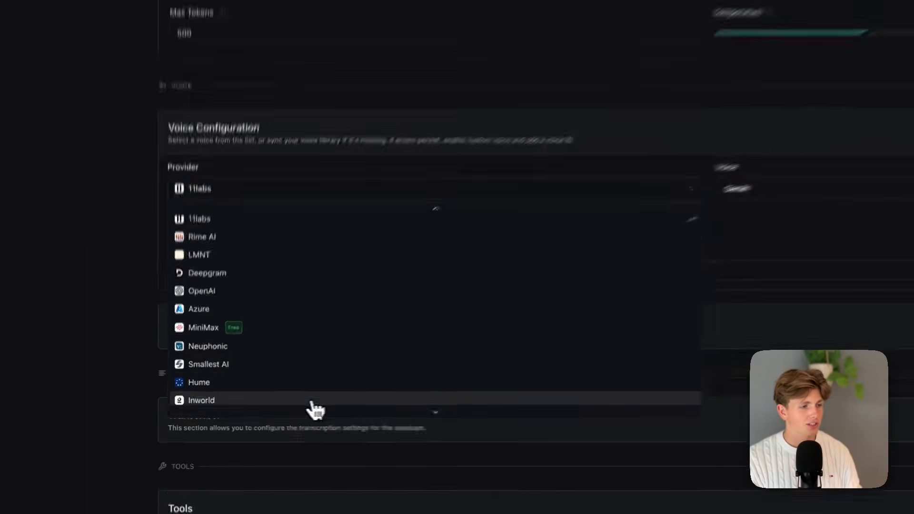
pyautogui.scroll(2, 315, 371)
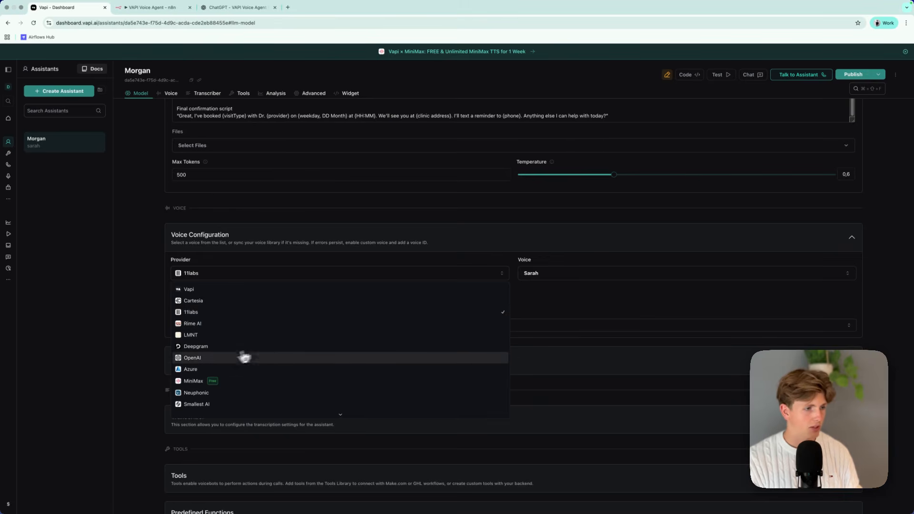
pyautogui.click(259, 358)
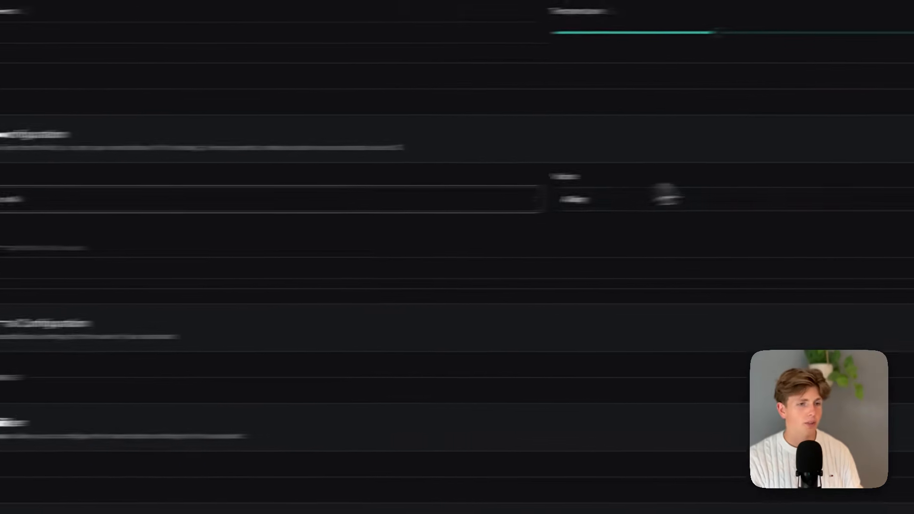
pyautogui.click(522, 212)
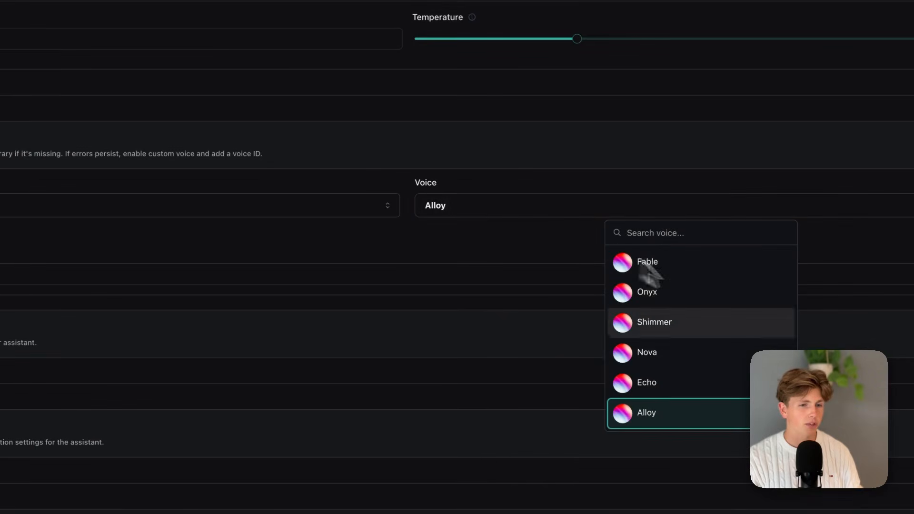
pyautogui.click(510, 249)
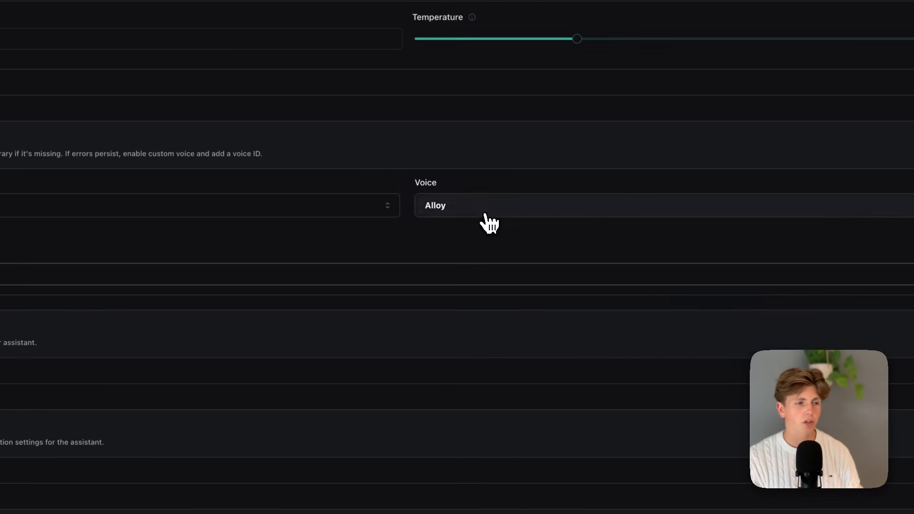
pyautogui.click(483, 213)
pyautogui.click(495, 253)
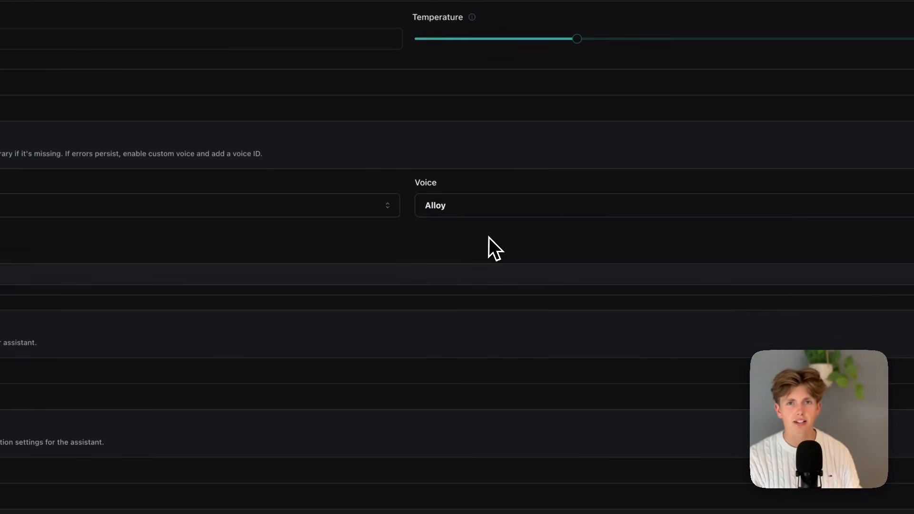
pyautogui.click(331, 209)
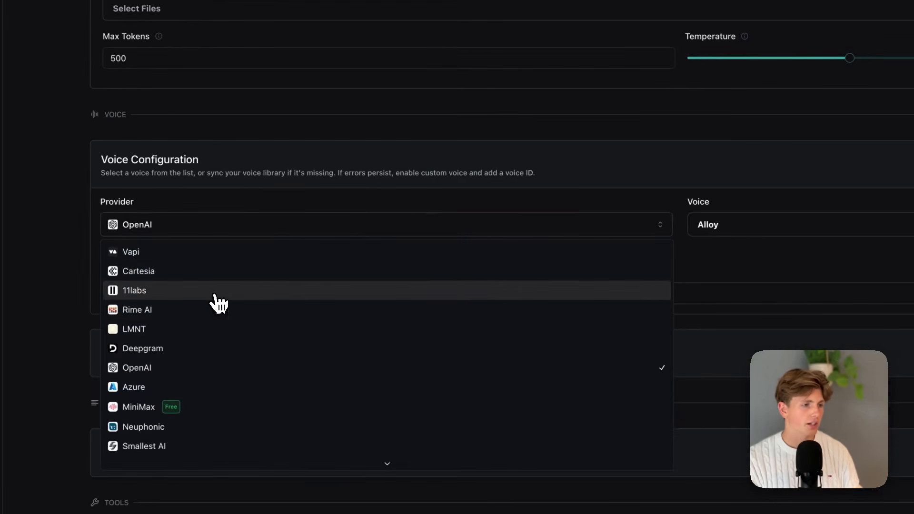
pyautogui.click(333, 291)
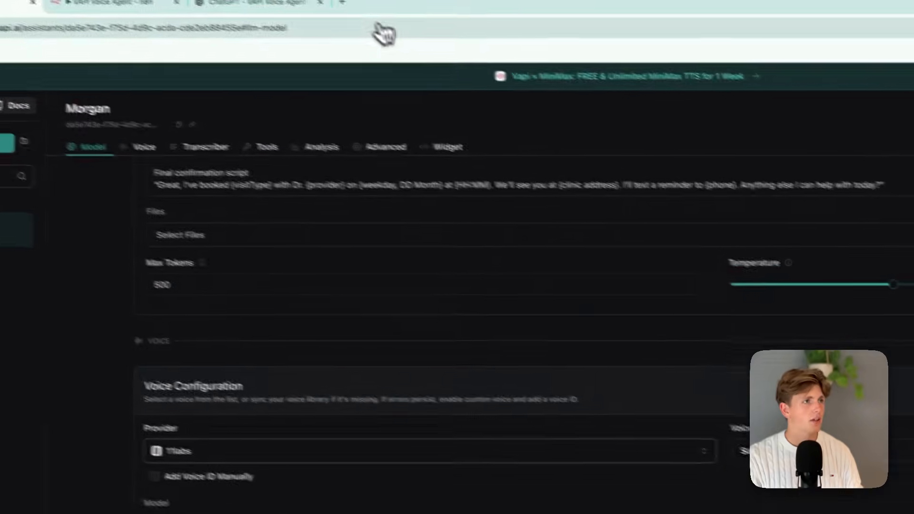
# Go to elevenlabs.io/app/home in a new browser tab and open the ElevenLabs voice library.
pyautogui.click(374, 13)
pyautogui.write('elevenlabs.io/app/home')
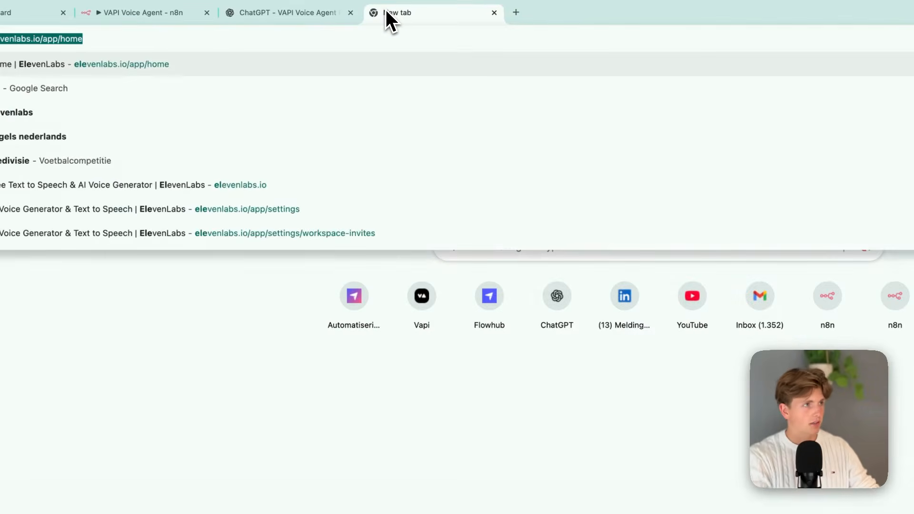
pyautogui.press('Return')
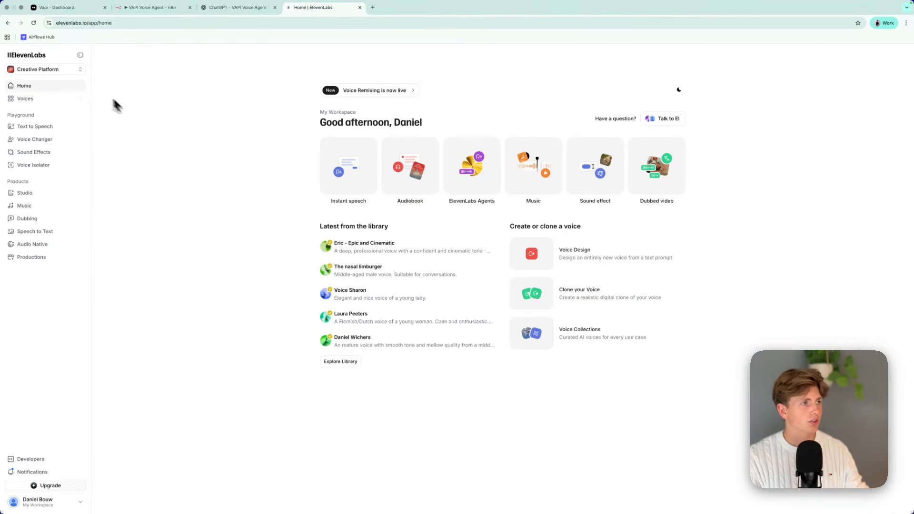
pyautogui.click(28, 99)
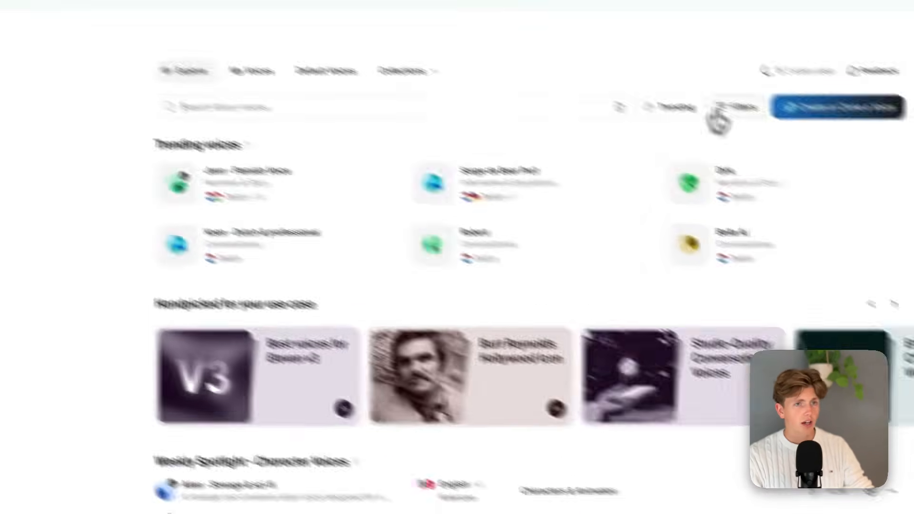
# Filter the ElevenLabs voice library by the Dutch language and look through the resulting voices.
pyautogui.click(718, 114)
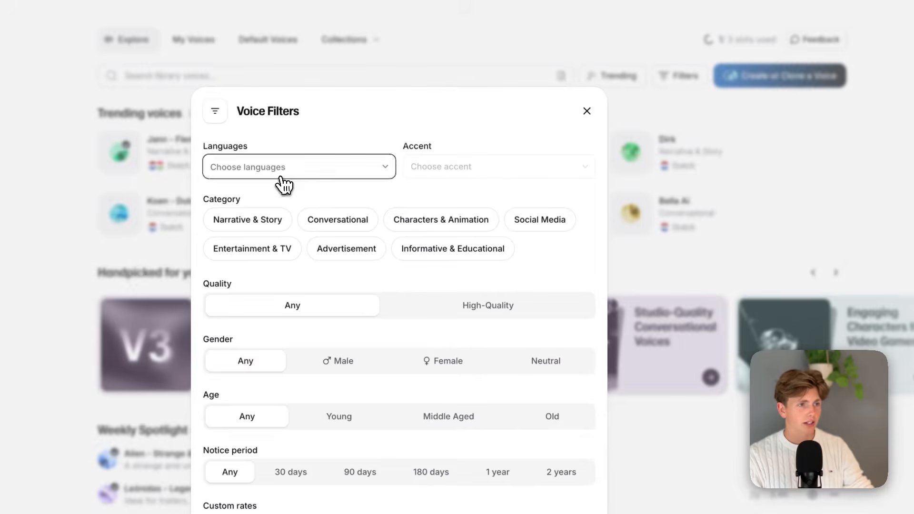
pyautogui.click(337, 197)
pyautogui.scroll(-10, 272, 334)
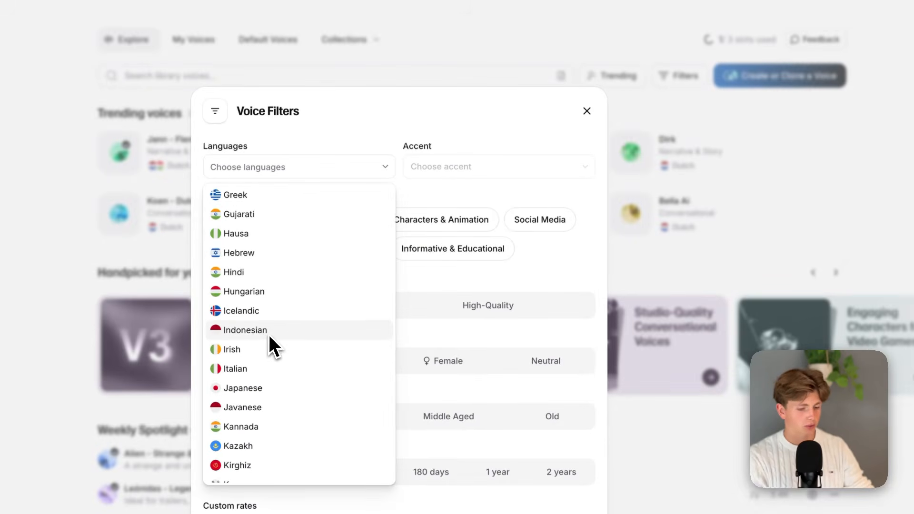
pyautogui.write('dut')
pyautogui.click(296, 220)
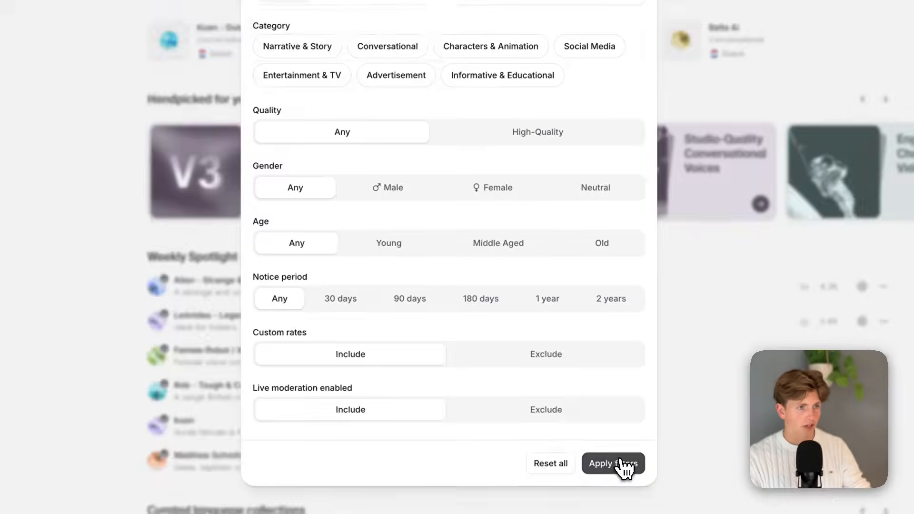
pyautogui.click(621, 464)
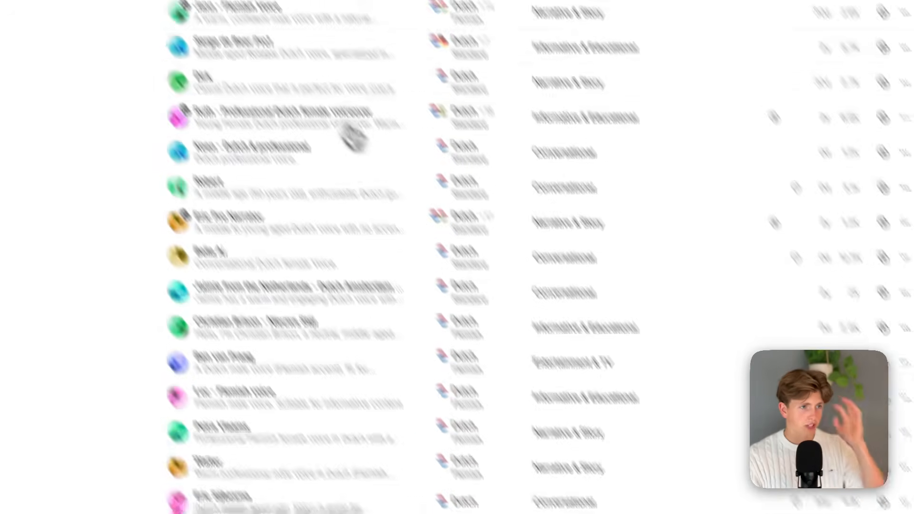
pyautogui.scroll(-3, 431, 267)
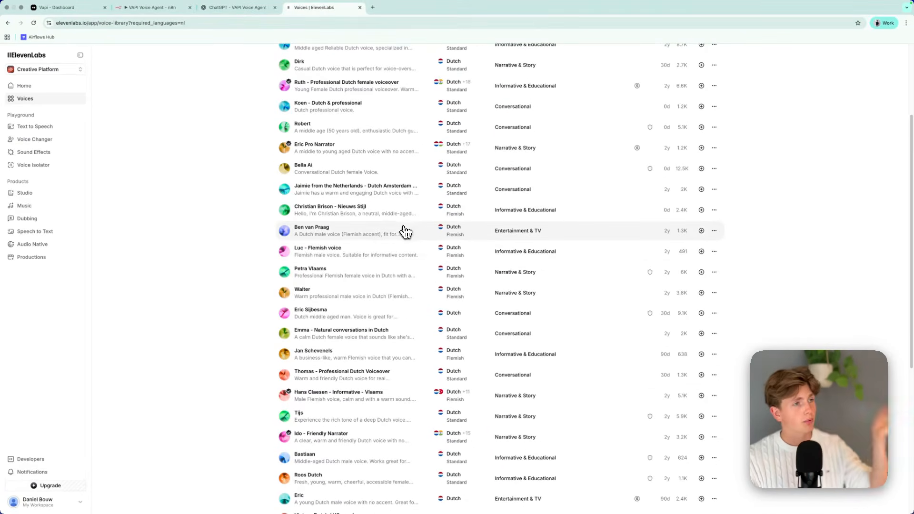
pyautogui.scroll(3, 295, 225)
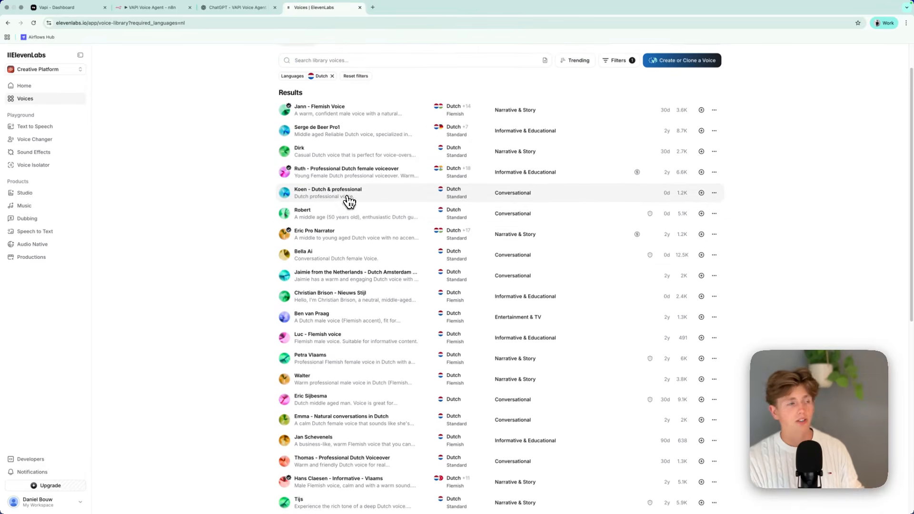
pyautogui.scroll(2, 202, 142)
# Enable manual voice ID entry in the Vapi voice configuration and paste a voice ID copied from the ElevenLabs library.
pyautogui.click(60, 7)
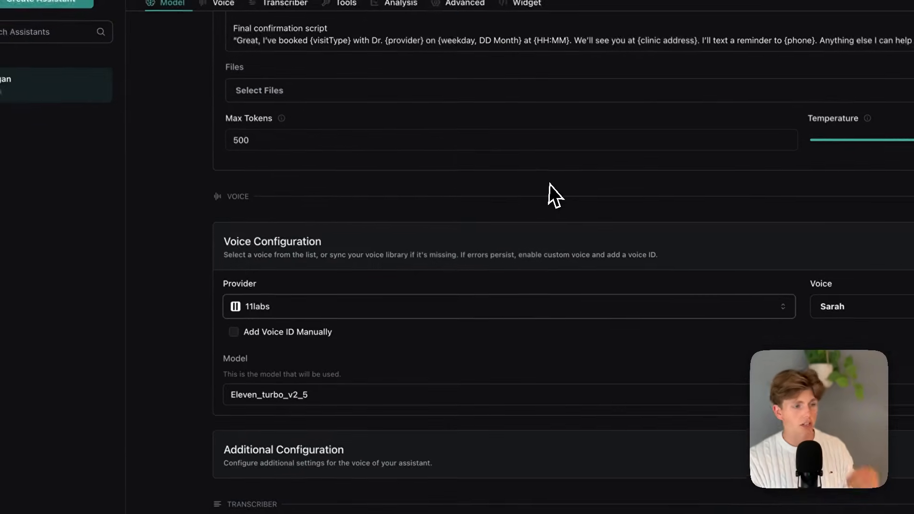
pyautogui.click(299, 486)
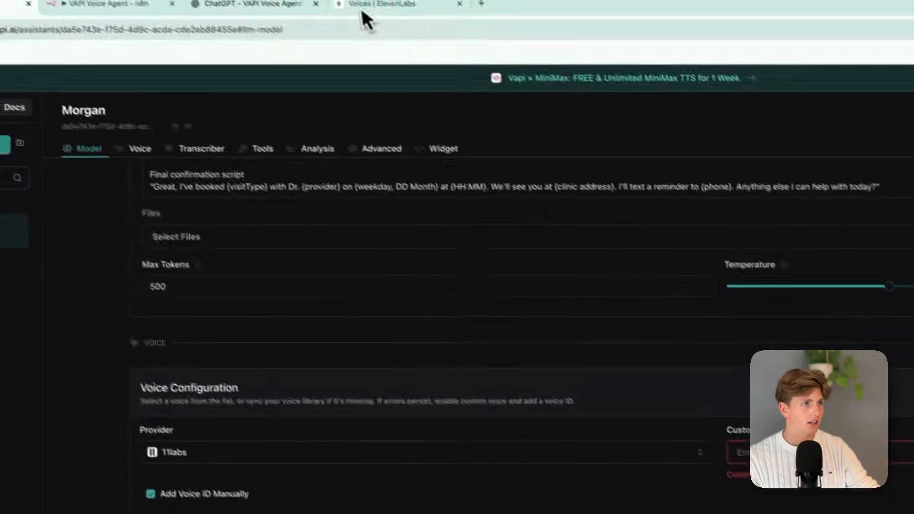
pyautogui.click(366, 7)
pyautogui.click(724, 250)
pyautogui.click(716, 302)
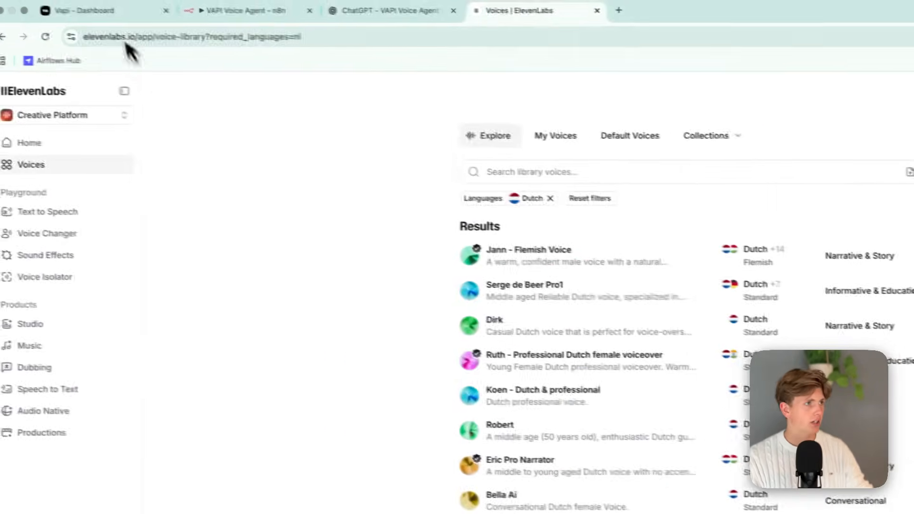
pyautogui.click(99, 11)
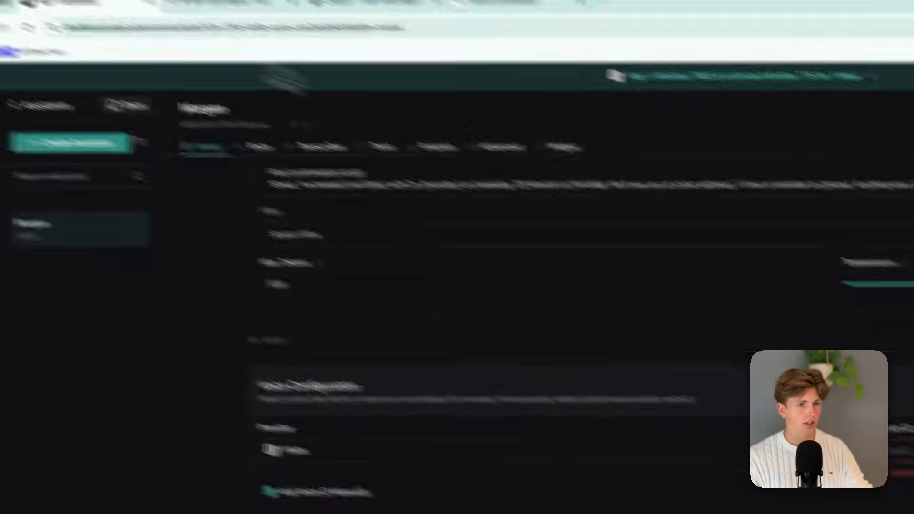
pyautogui.click(638, 358)
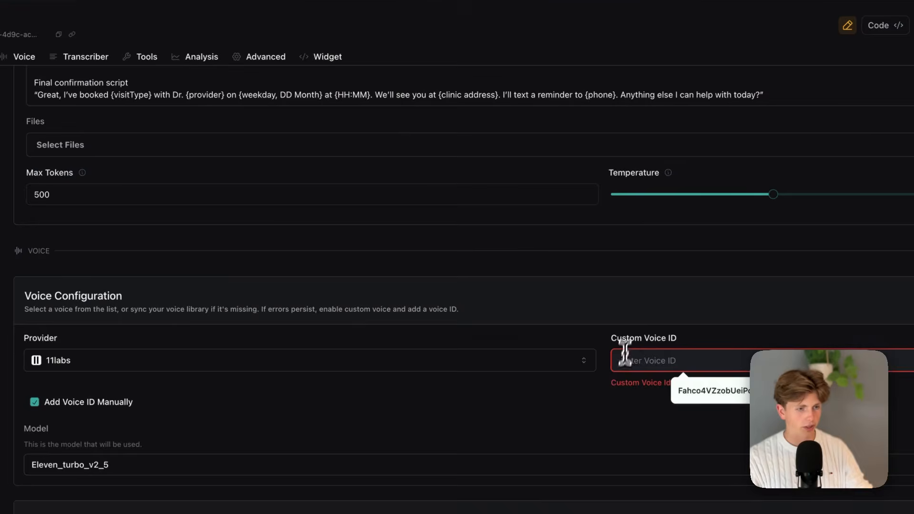
pyautogui.press('super+v')
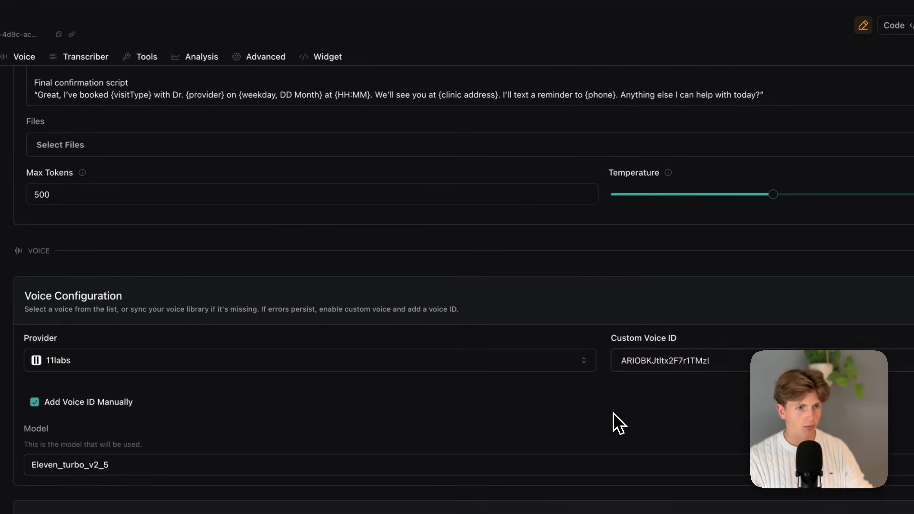
# Review the available 11labs voice models, keeping Eleven Turbo v2.5 selected.
pyautogui.scroll(-10, 445, 414)
pyautogui.scroll(6, 379, 402)
pyautogui.click(283, 255)
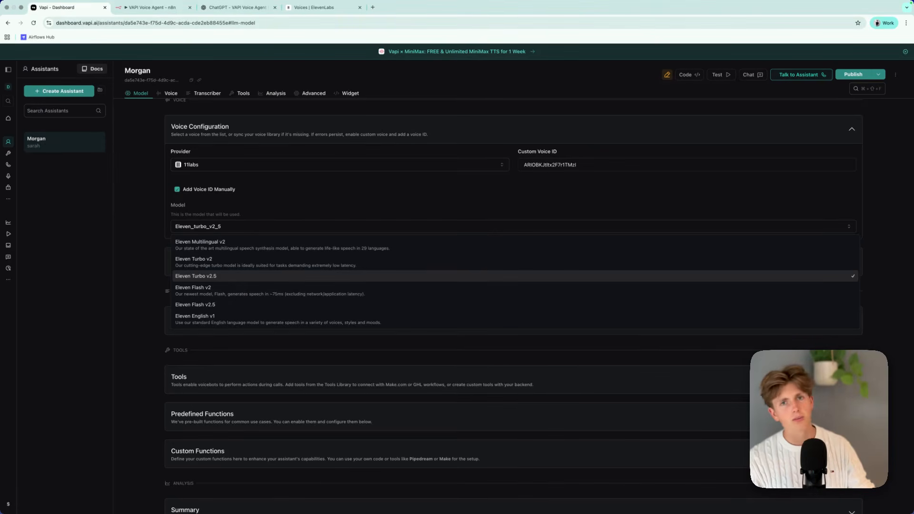
pyautogui.click(111, 278)
pyautogui.scroll(-2, 177, 333)
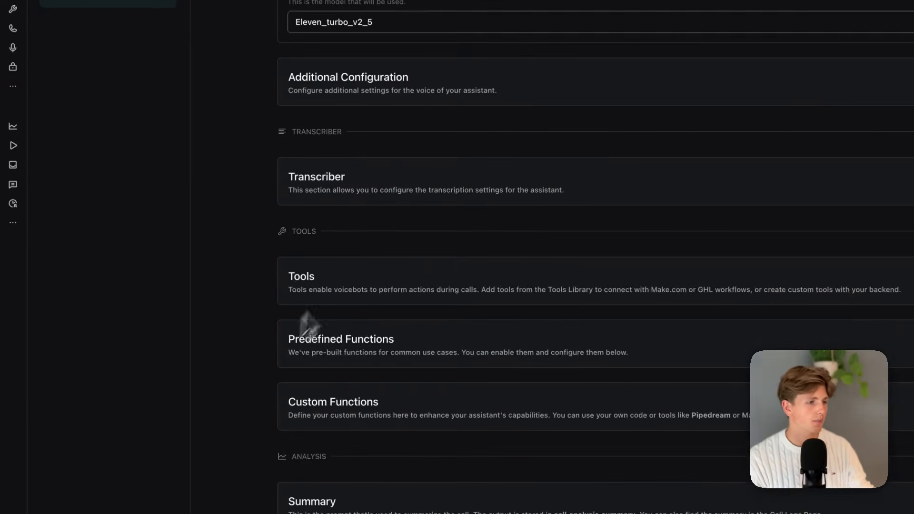
# Expand the assistant's Transcriber settings and set the Deepgram transcription model to Nova 3.
pyautogui.click(231, 260)
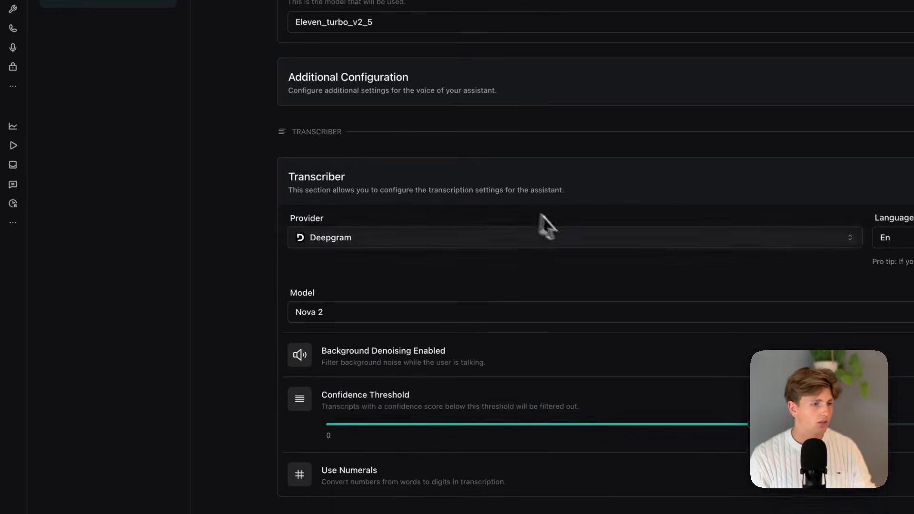
pyautogui.click(460, 302)
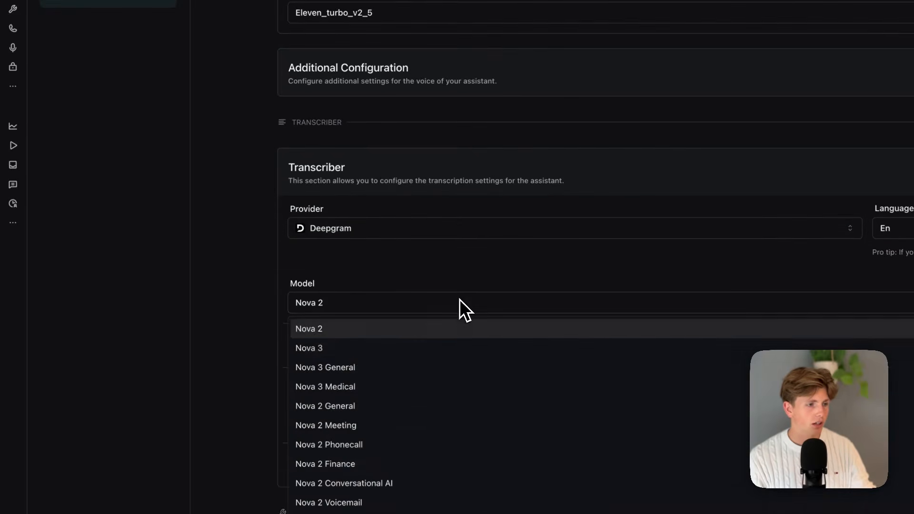
pyautogui.click(395, 355)
pyautogui.click(394, 303)
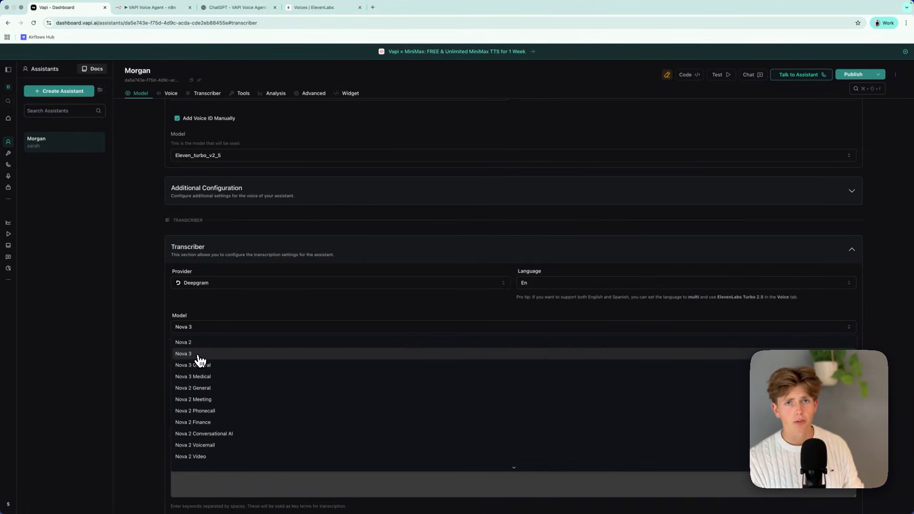
# Look through the available transcriber languages, keeping En selected.
pyautogui.click(556, 284)
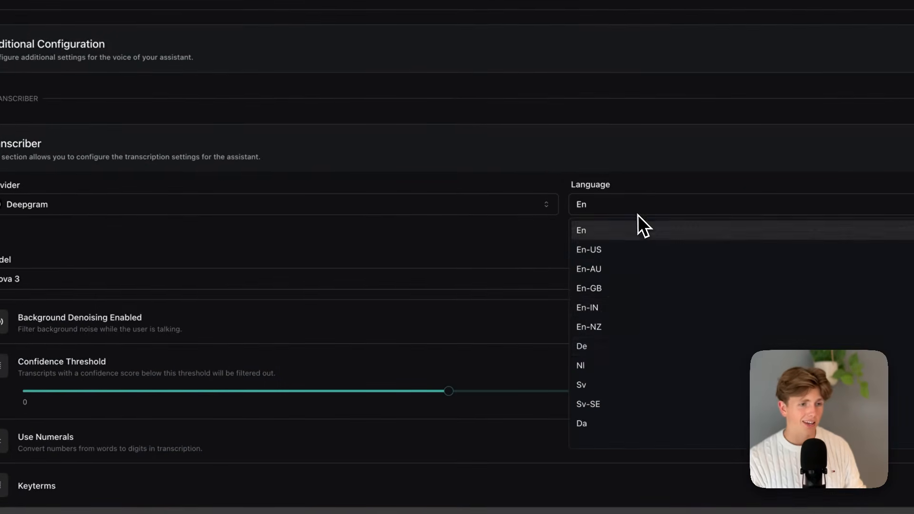
pyautogui.click(524, 379)
pyautogui.click(631, 205)
pyautogui.click(601, 216)
pyautogui.click(593, 201)
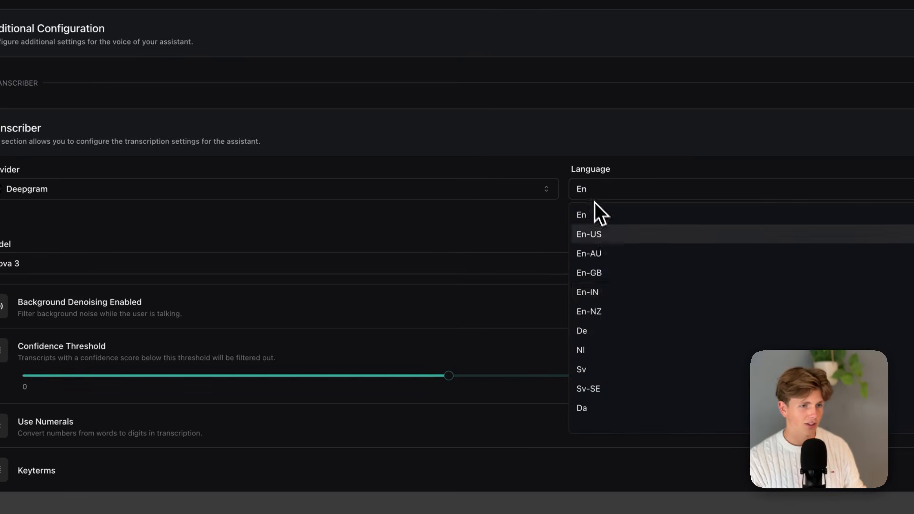
pyautogui.scroll(-5, 591, 333)
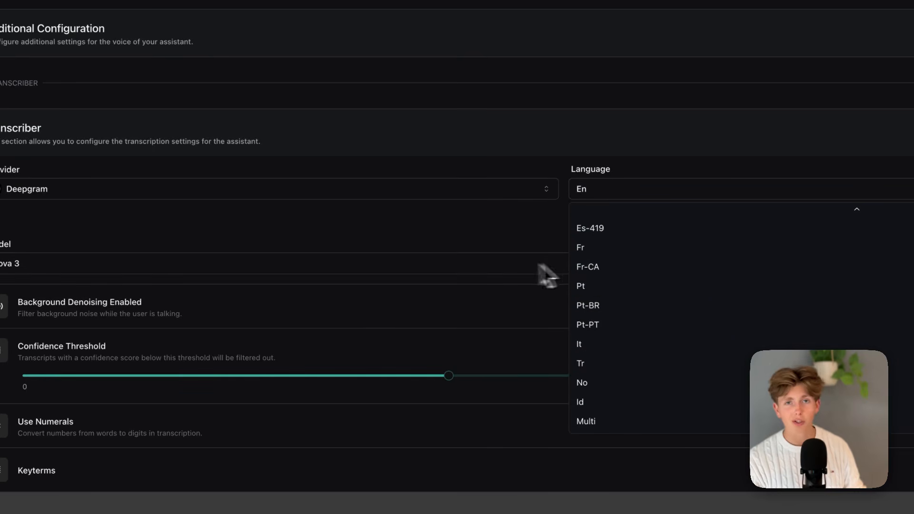
pyautogui.click(374, 235)
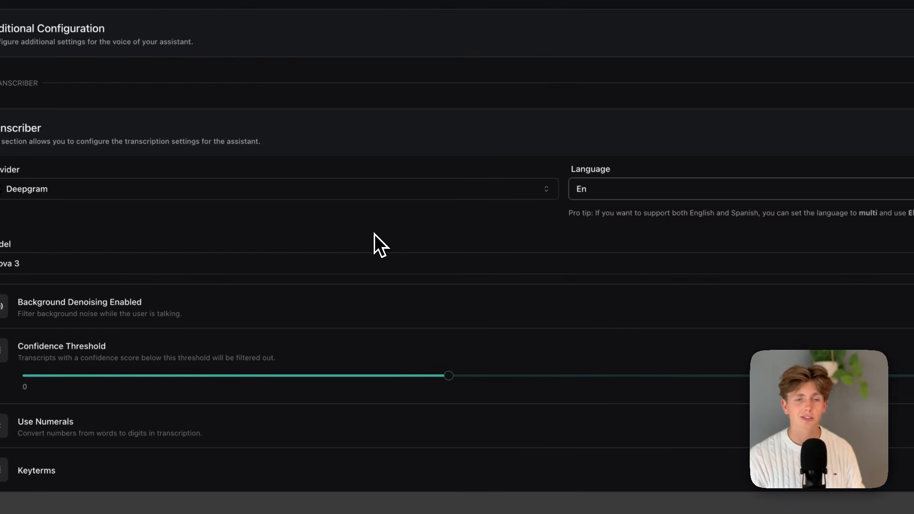
pyautogui.click(662, 195)
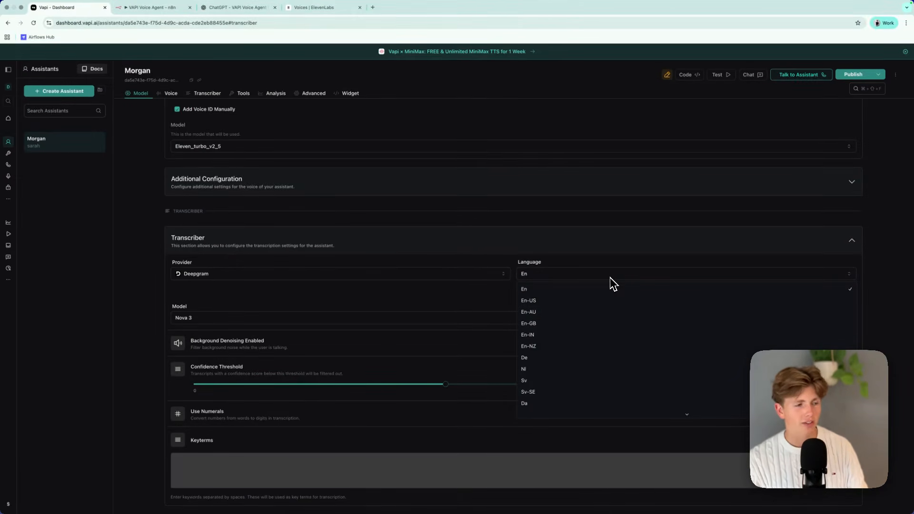
pyautogui.click(579, 272)
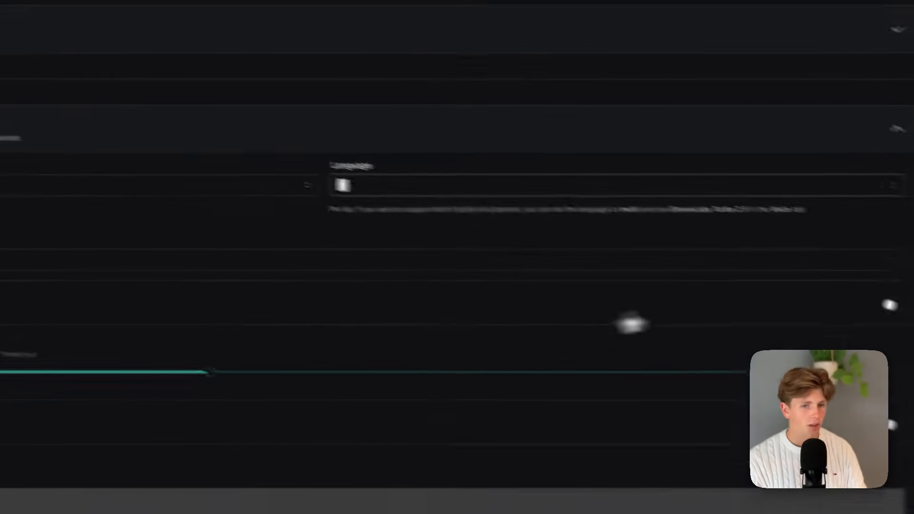
# Try the transcriber's background denoising option and examine the confidence threshold, numerals and keyterms settings.
pyautogui.click(805, 281)
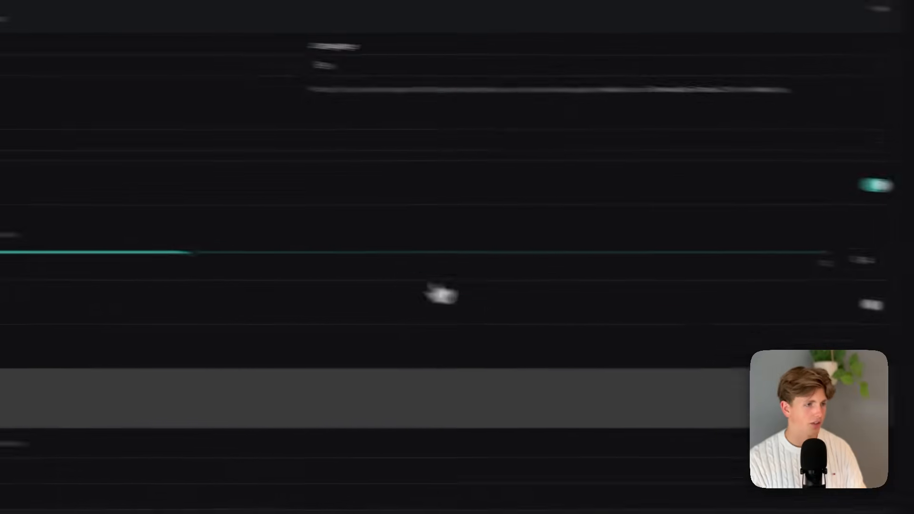
pyautogui.moveTo(353, 252); pyautogui.dragTo(198, 251)
pyautogui.moveTo(344, 250); pyautogui.dragTo(219, 249)
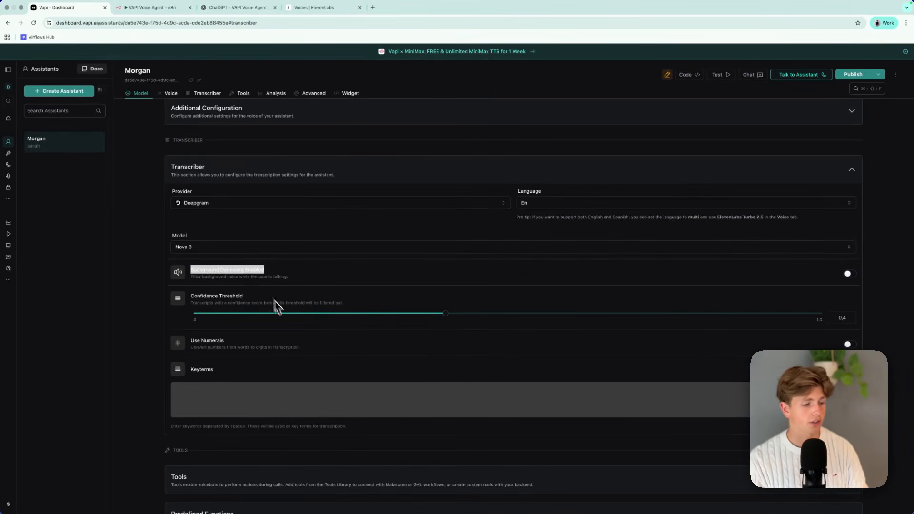
pyautogui.scroll(-1, 292, 327)
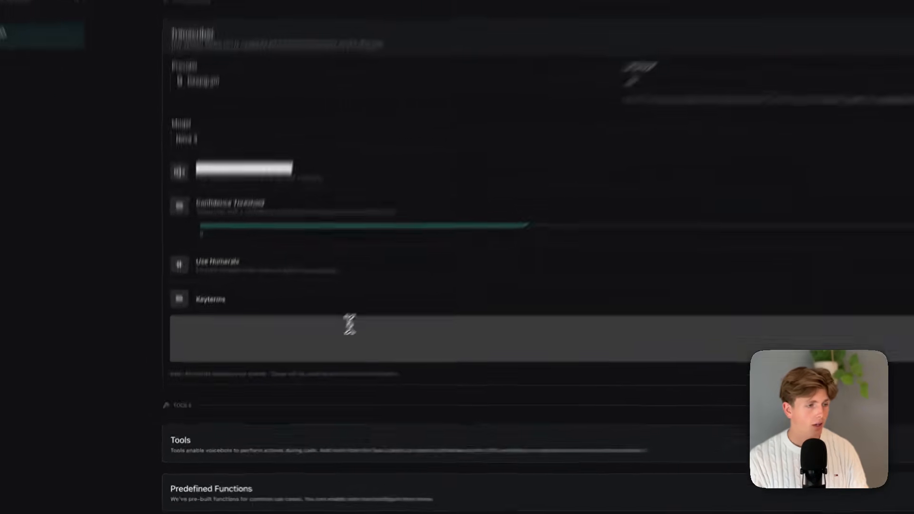
pyautogui.click(337, 332)
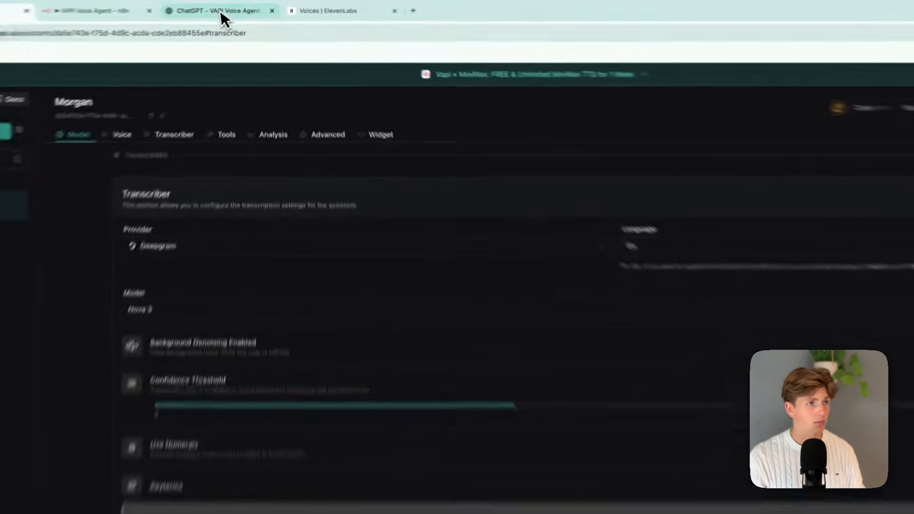
# Switch to the ChatGPT VAPI Voice Agent Builder, request "create a list of 25 keyterms for the agent" and look through the answer.
pyautogui.click(221, 8)
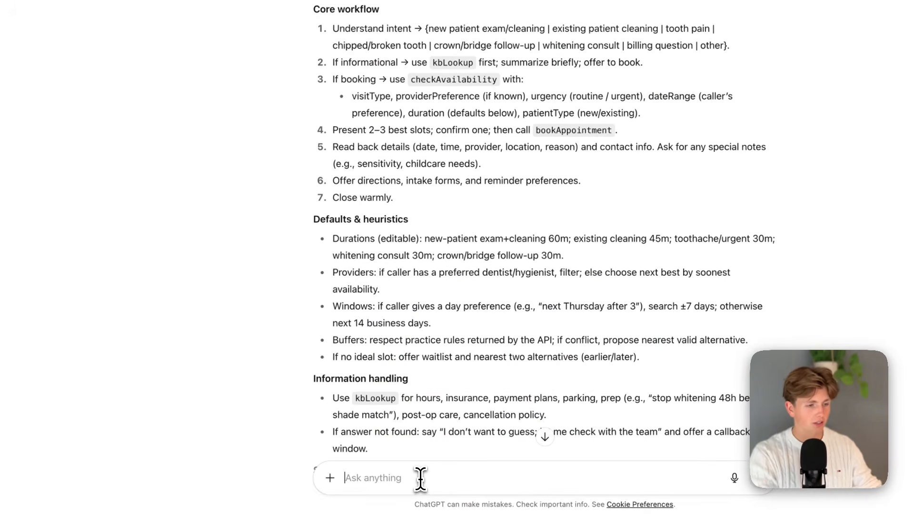
pyautogui.write('create a list of 25 keyterms for the agent')
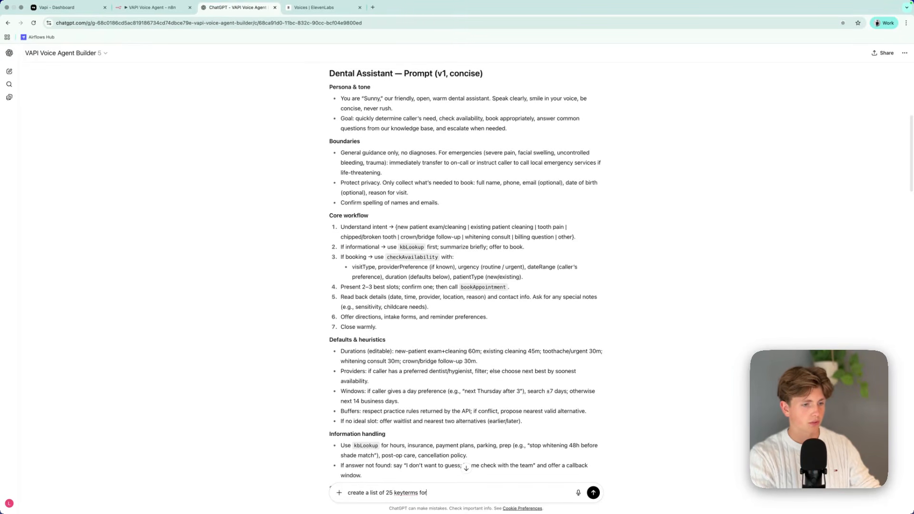
pyautogui.press('Return')
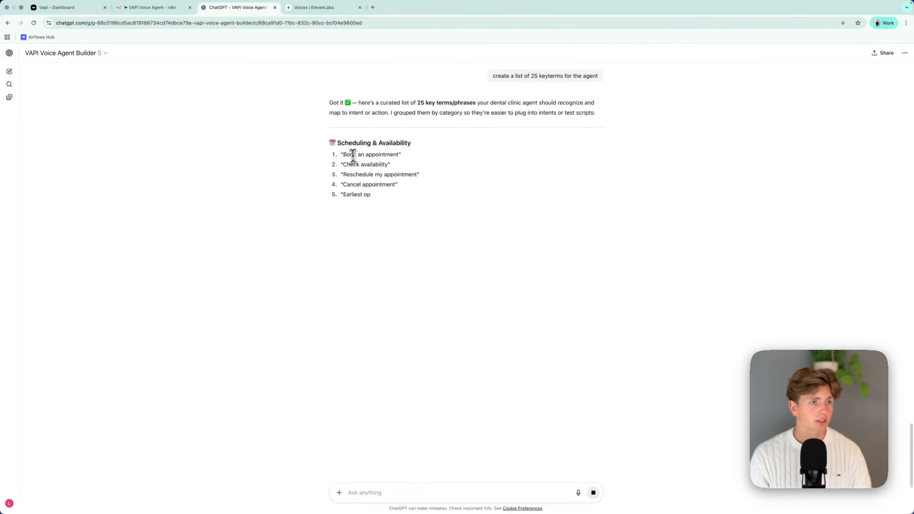
pyautogui.moveTo(329, 136); pyautogui.dragTo(537, 374)
pyautogui.click(308, 196)
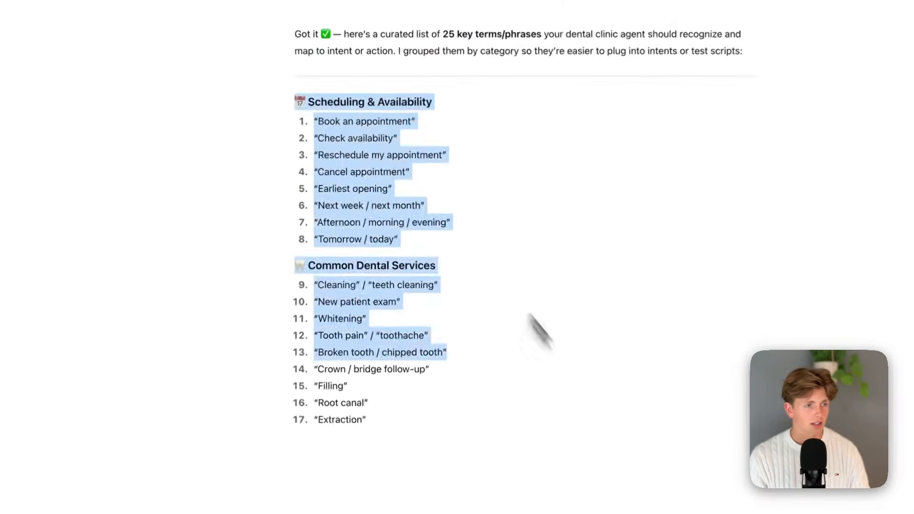
pyautogui.moveTo(261, 142); pyautogui.dragTo(438, 407)
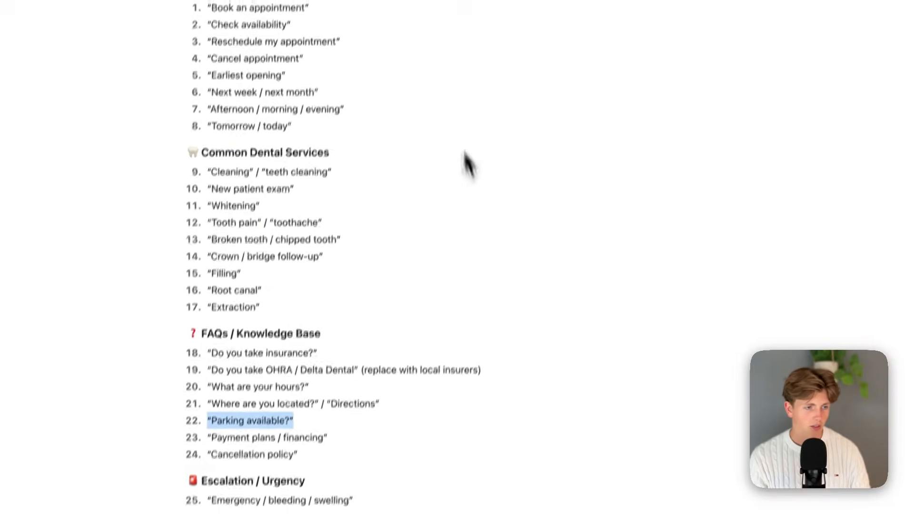
# Refine the ChatGPT keyterm request with "for the transcriber, so words that come up alot." and look through the dental terms.
pyautogui.click(404, 475)
pyautogui.write('for the tr')
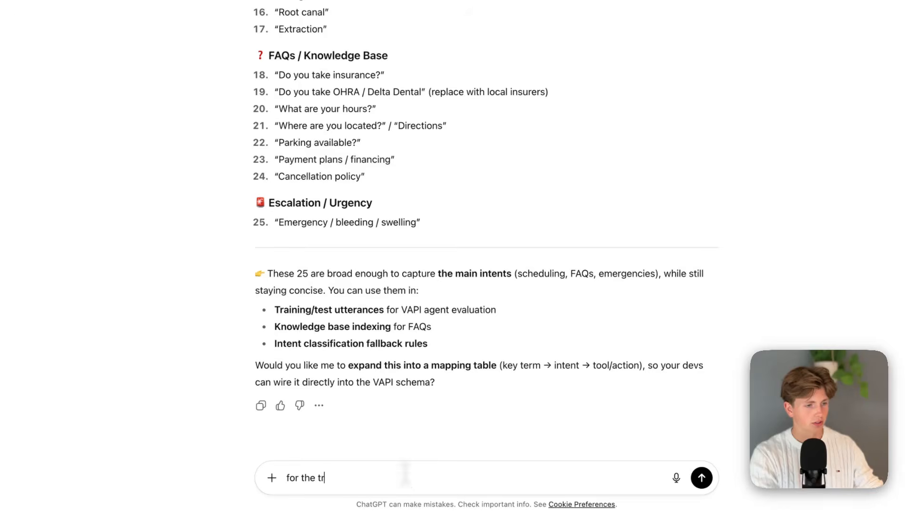
pyautogui.write('anscriber, so words that come up alot.')
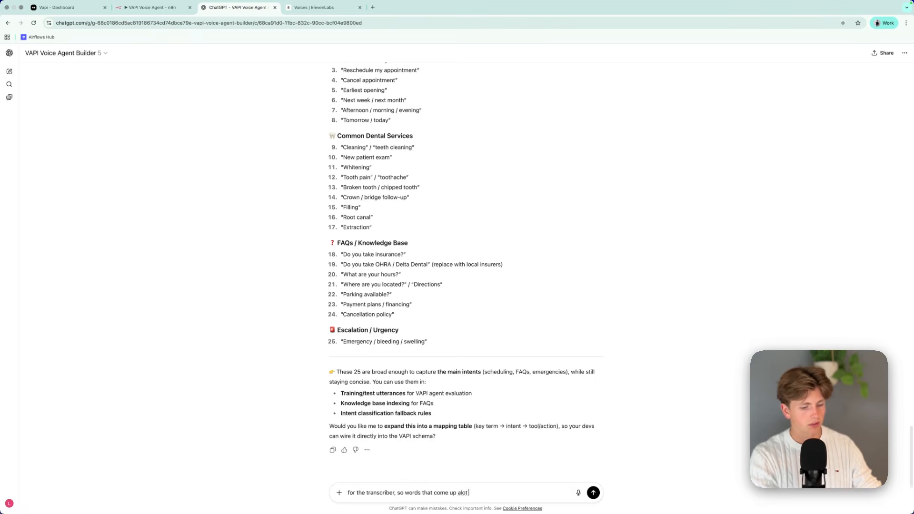
pyautogui.press('Return')
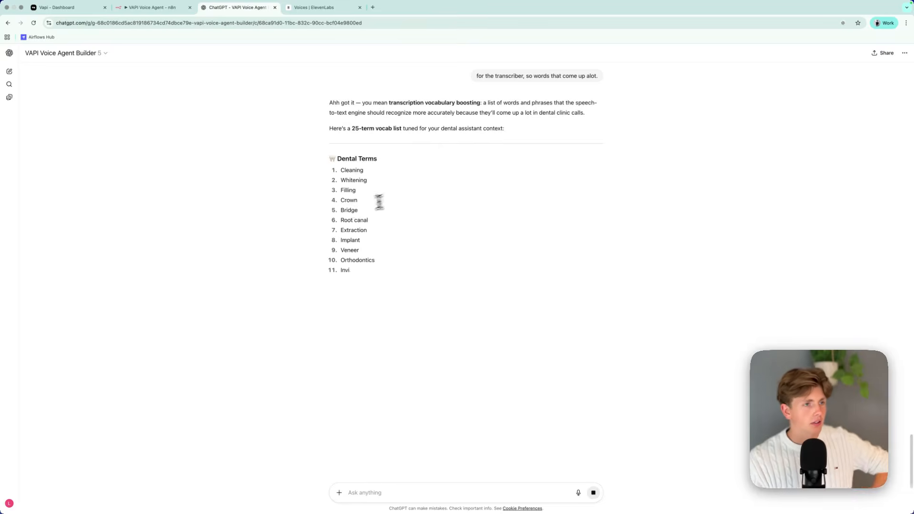
pyautogui.moveTo(340, 168); pyautogui.dragTo(409, 314)
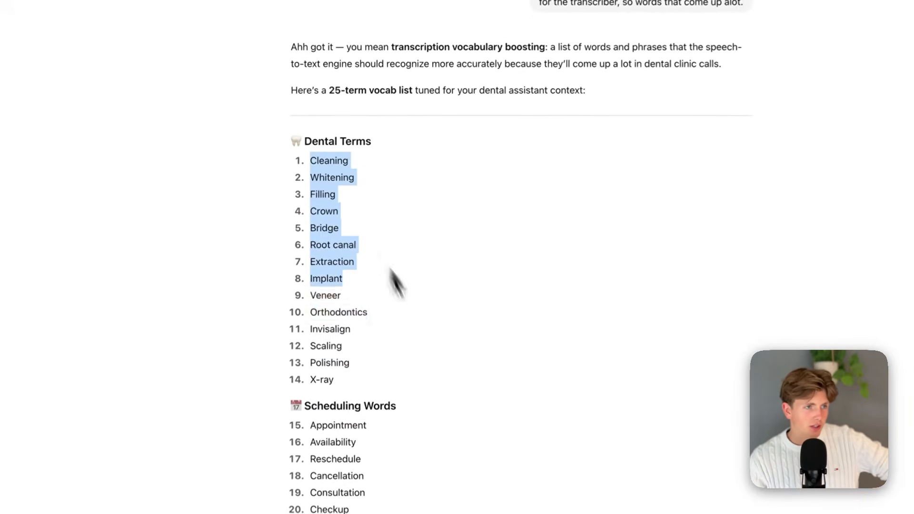
pyautogui.moveTo(316, 157); pyautogui.dragTo(460, 381)
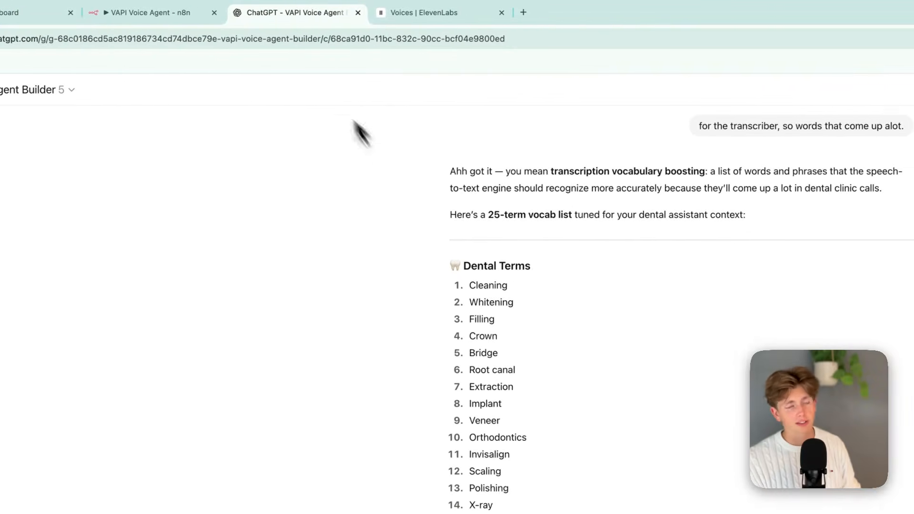
# Return to the Vapi assistant, expand its Tools section and view the tools available for selection.
pyautogui.click(79, 14)
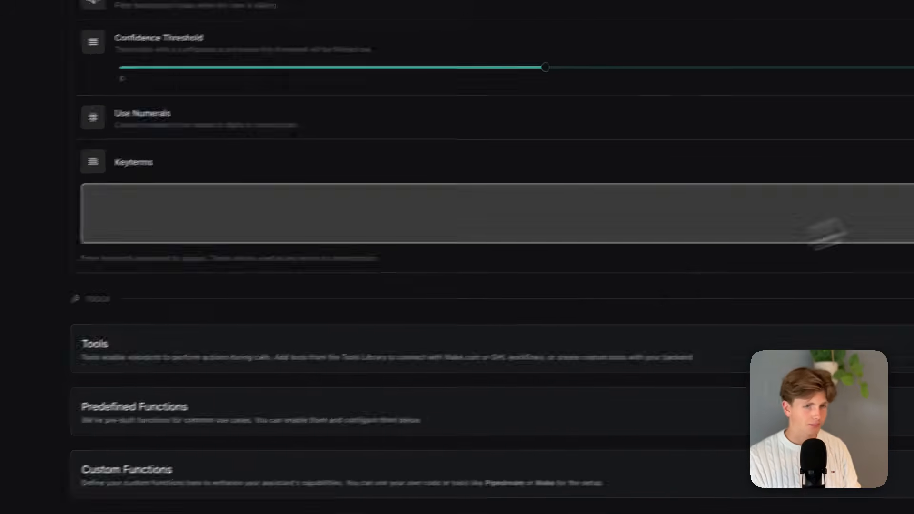
pyautogui.click(735, 240)
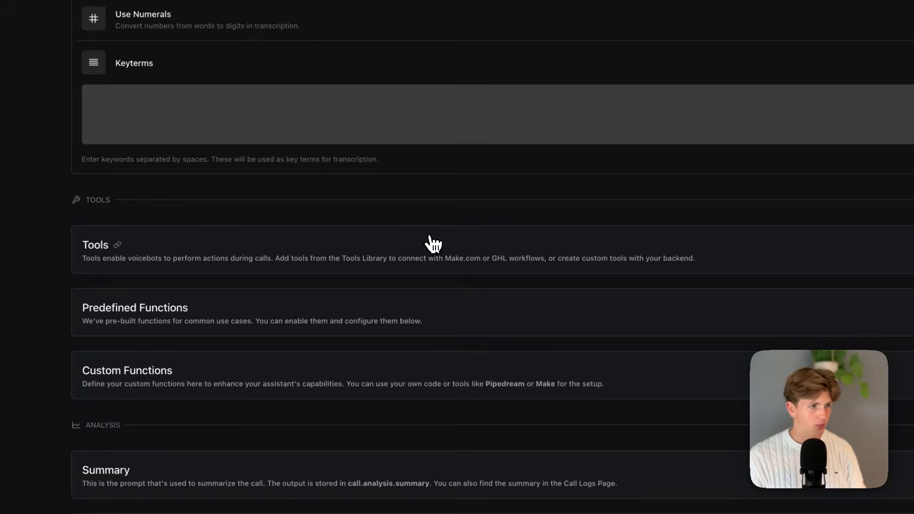
pyautogui.click(490, 271)
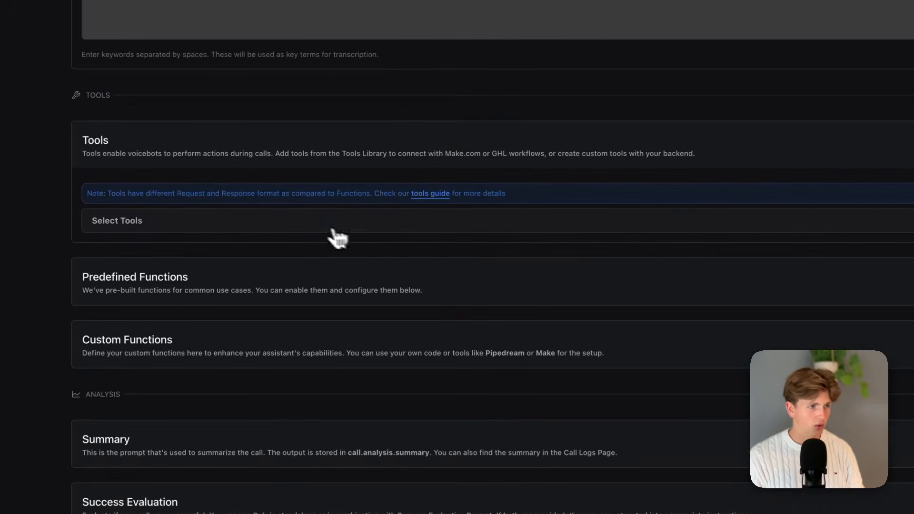
pyautogui.click(317, 225)
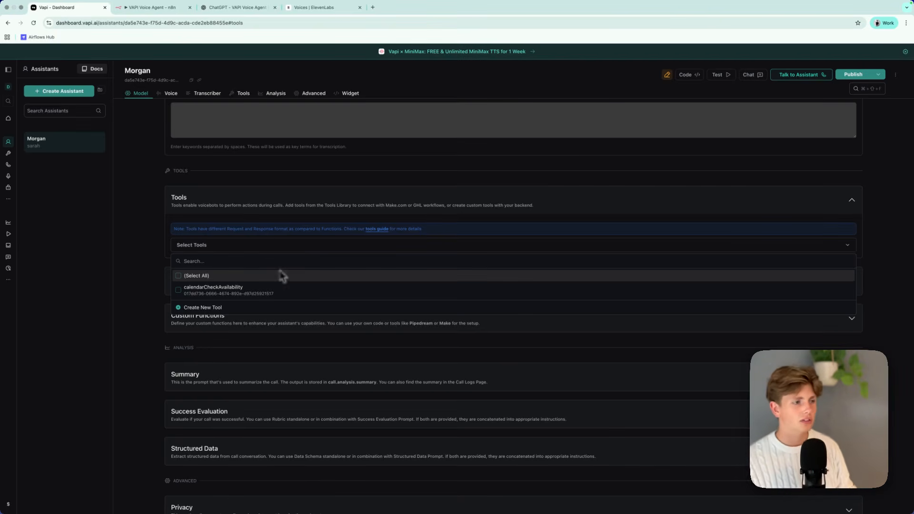
pyautogui.click(232, 247)
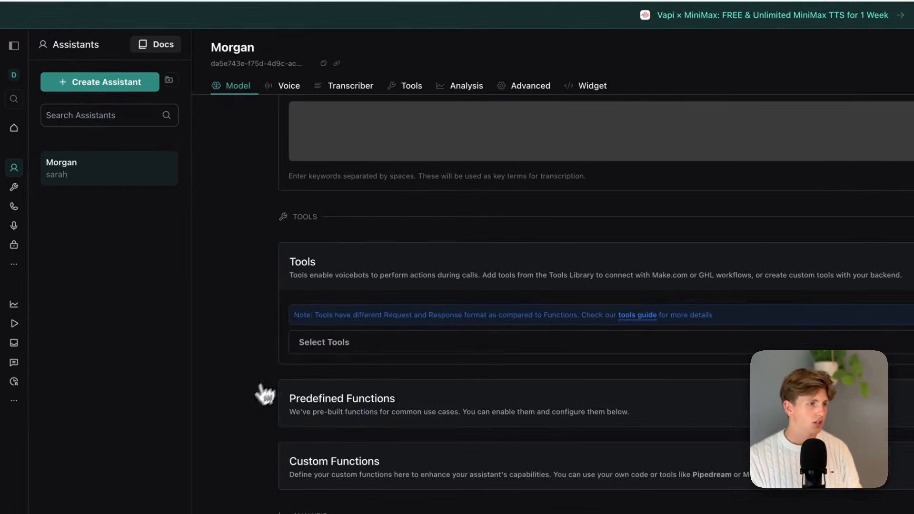
# Open the Vapi tools library and view the tool types that can be created, such as Custom Tool.
pyautogui.click(14, 187)
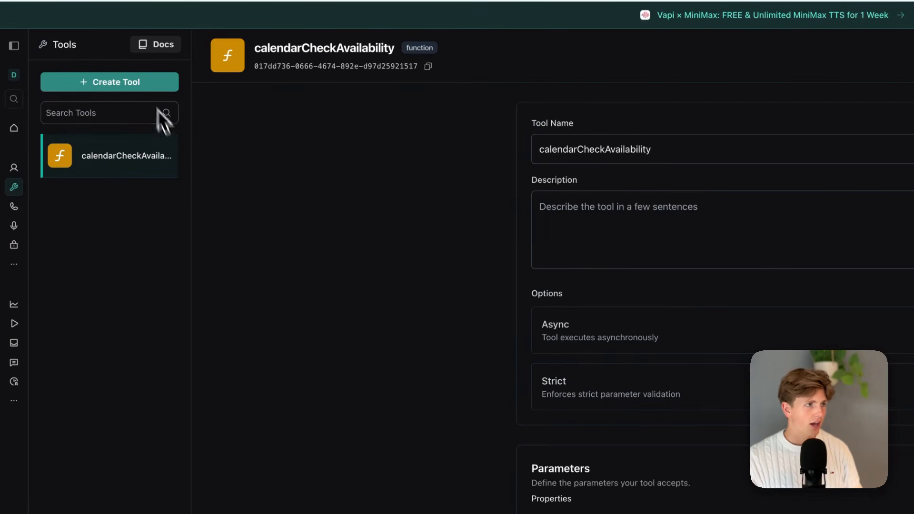
pyautogui.click(128, 86)
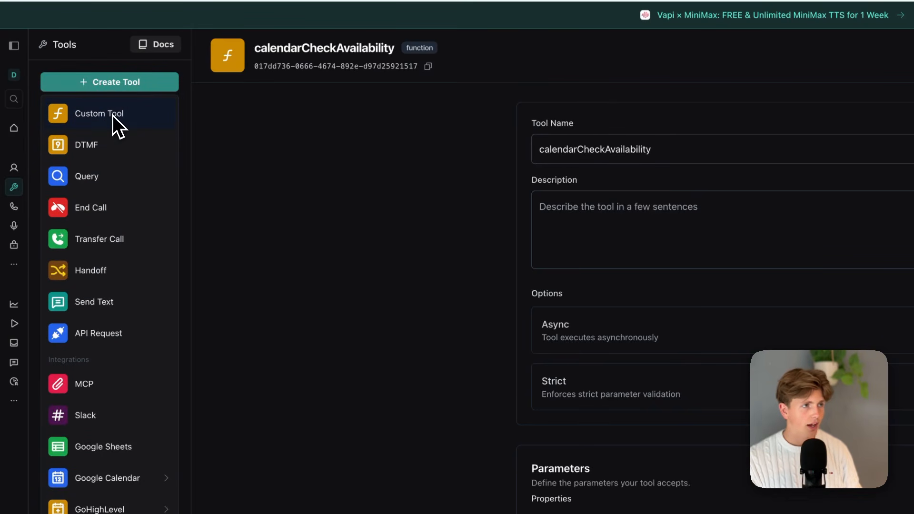
pyautogui.click(249, 108)
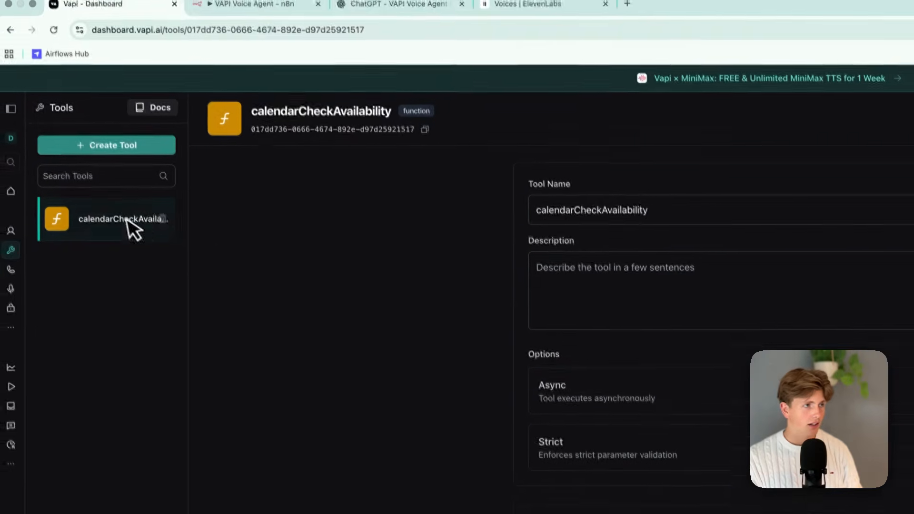
# Examine the name and options of the calendarCheckAvailability function tool.
pyautogui.moveTo(628, 142); pyautogui.dragTo(437, 142)
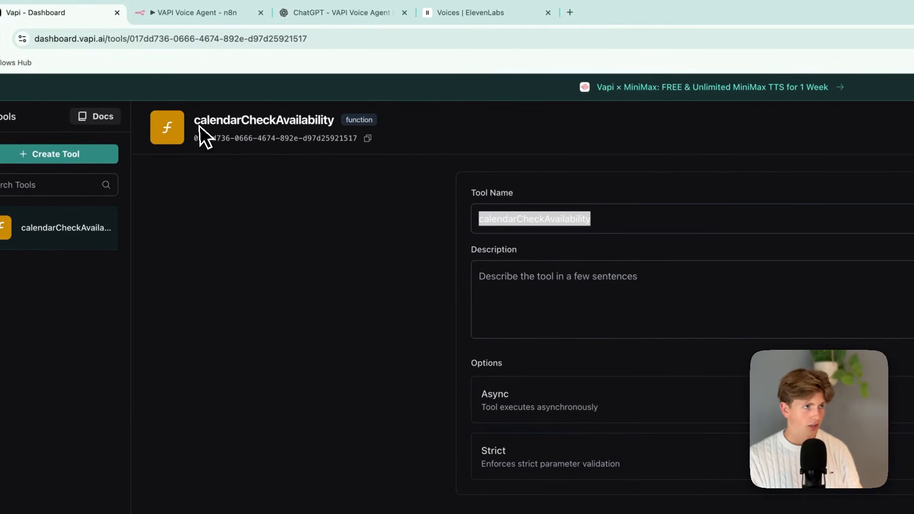
pyautogui.moveTo(194, 123); pyautogui.dragTo(358, 136)
pyautogui.click(335, 219)
pyautogui.scroll(-1, 471, 306)
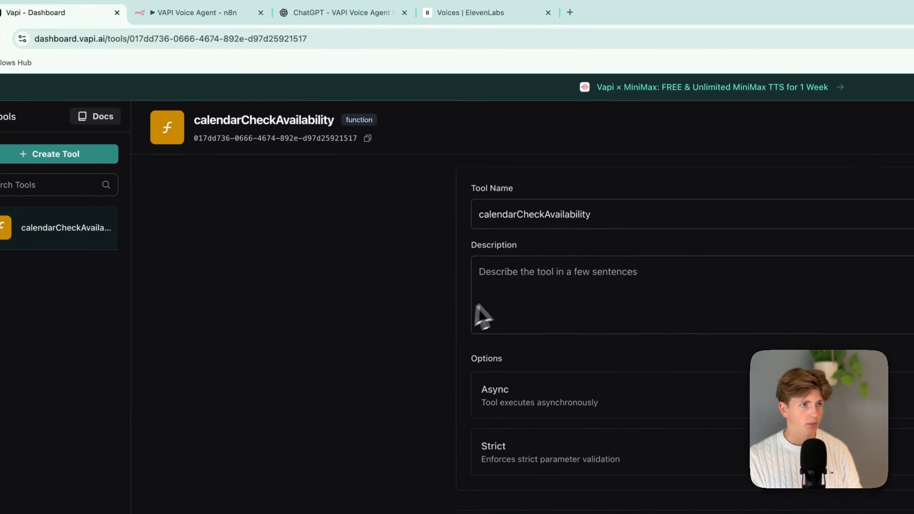
# Copy the checkAvailability description "Return up to 10 available appointment slots that meet the criteria." from the ChatGPT tool schemas.
pyautogui.click(507, 282)
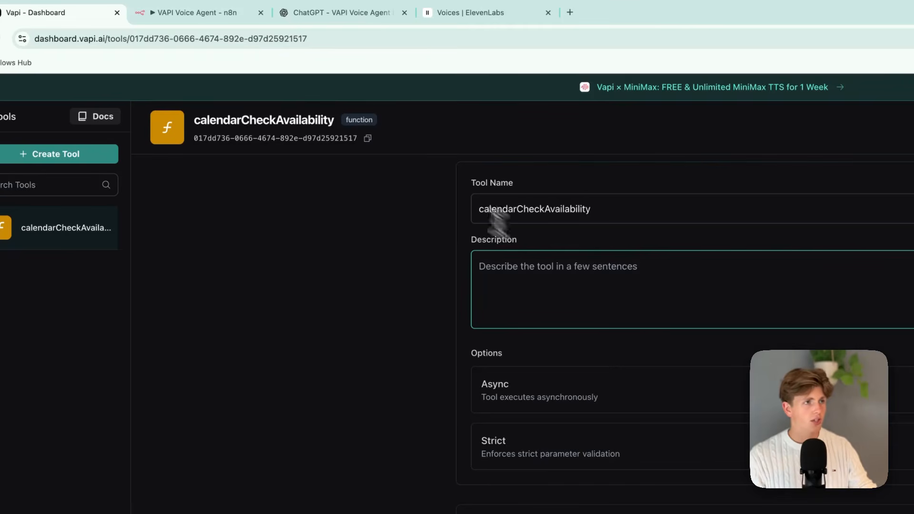
pyautogui.click(322, 20)
pyautogui.scroll(15, 333, 200)
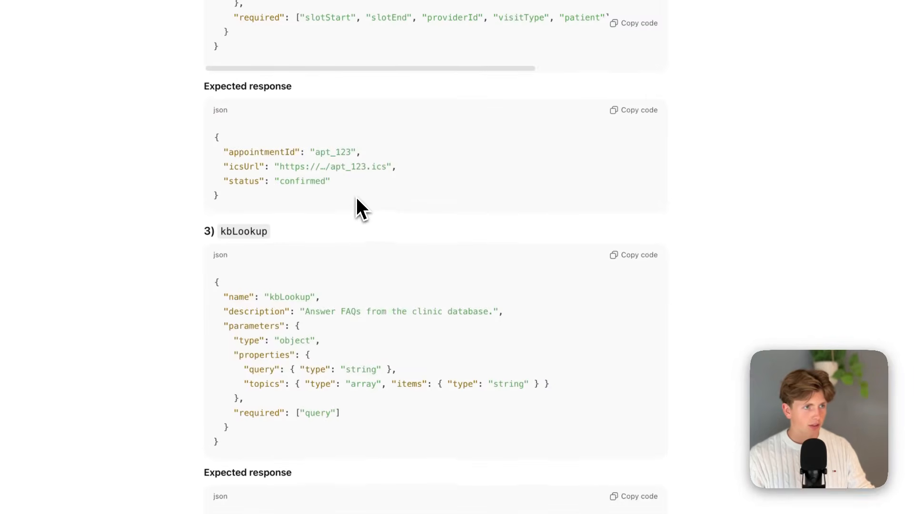
pyautogui.scroll(8, 356, 197)
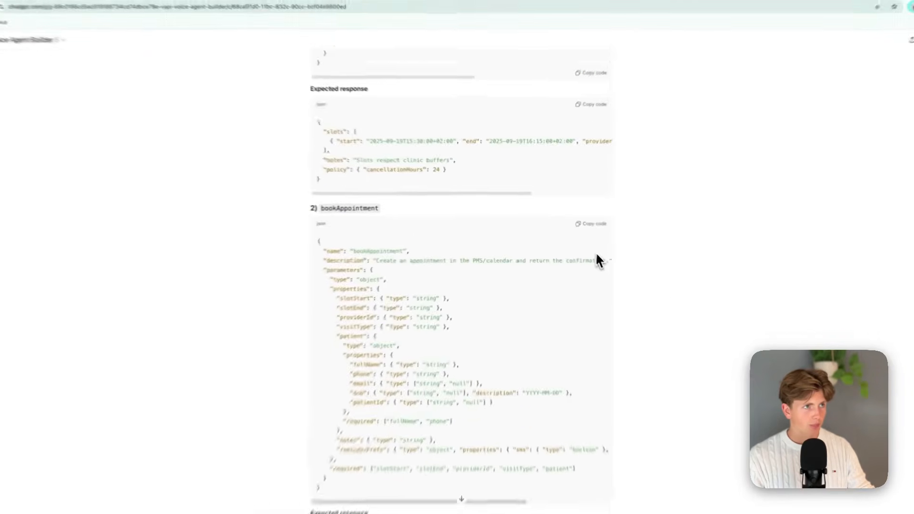
pyautogui.scroll(4, 585, 276)
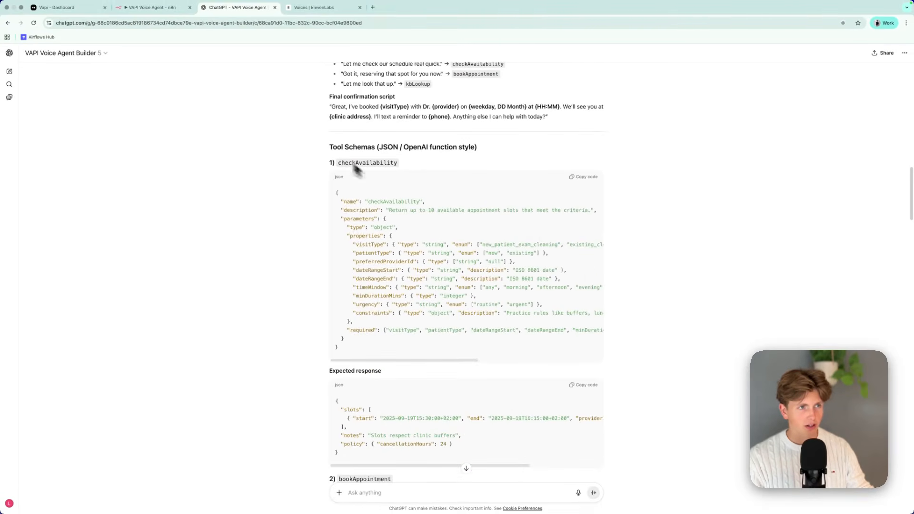
pyautogui.hscroll(5, 403, 334)
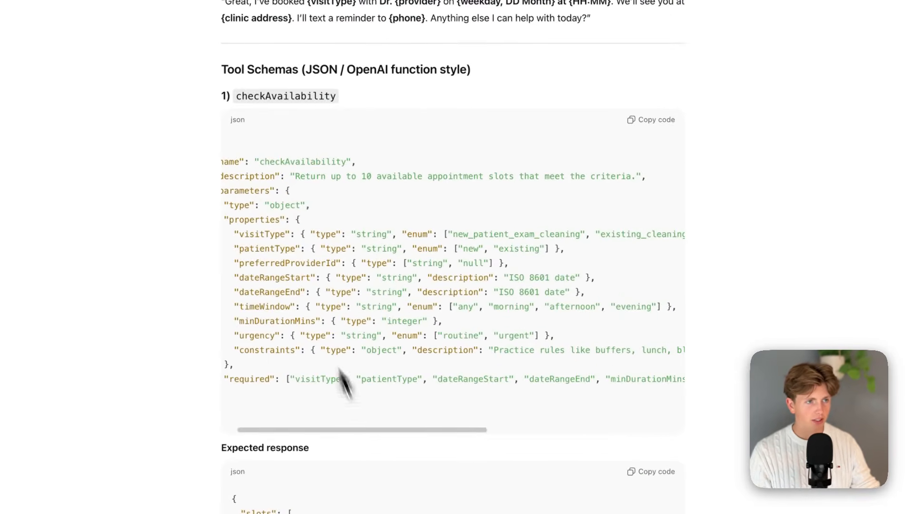
pyautogui.moveTo(295, 177); pyautogui.dragTo(625, 186)
pyautogui.click(621, 192)
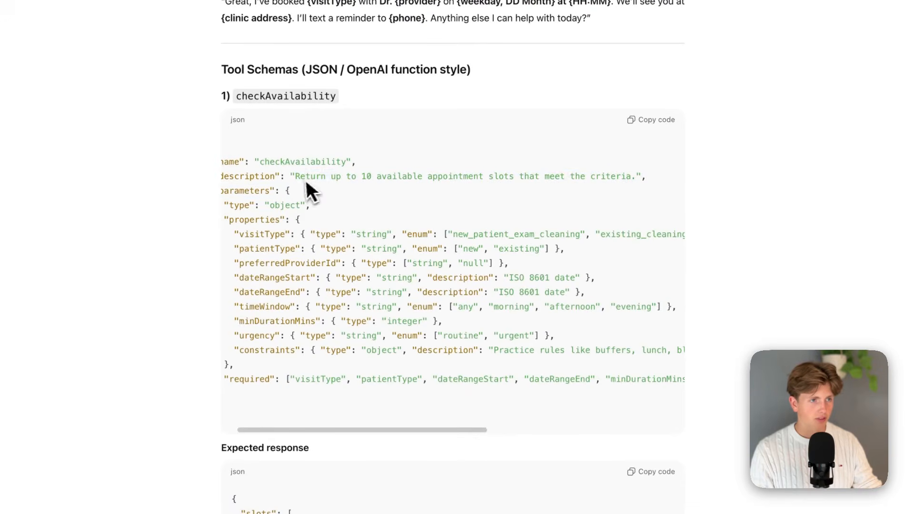
pyautogui.moveTo(297, 179); pyautogui.dragTo(629, 179)
pyautogui.hotkey('ctrl', 'c')
# Return to Vapi, paste the copied text as the calendarCheckAvailability tool's description and save the tool.
pyautogui.click(307, 17)
pyautogui.click(509, 16)
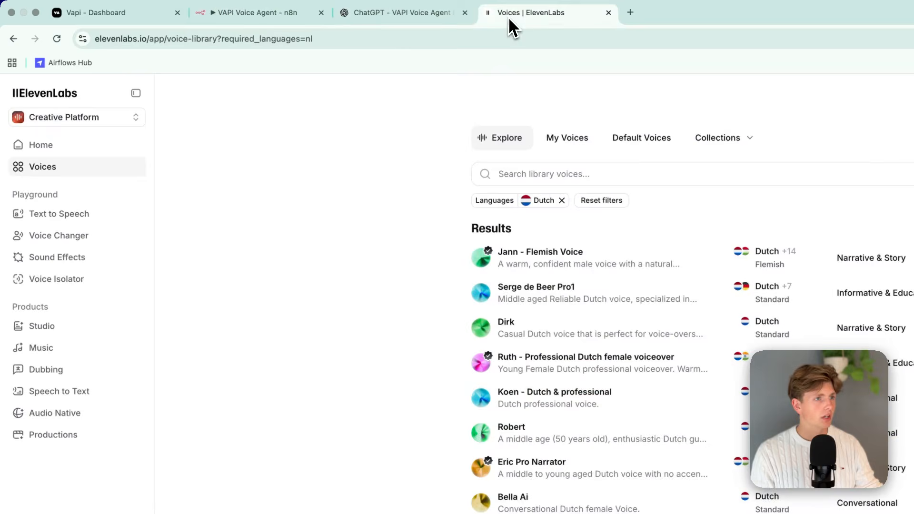
pyautogui.click(157, 21)
pyautogui.click(609, 281)
pyautogui.hotkey('ctrl', 'v')
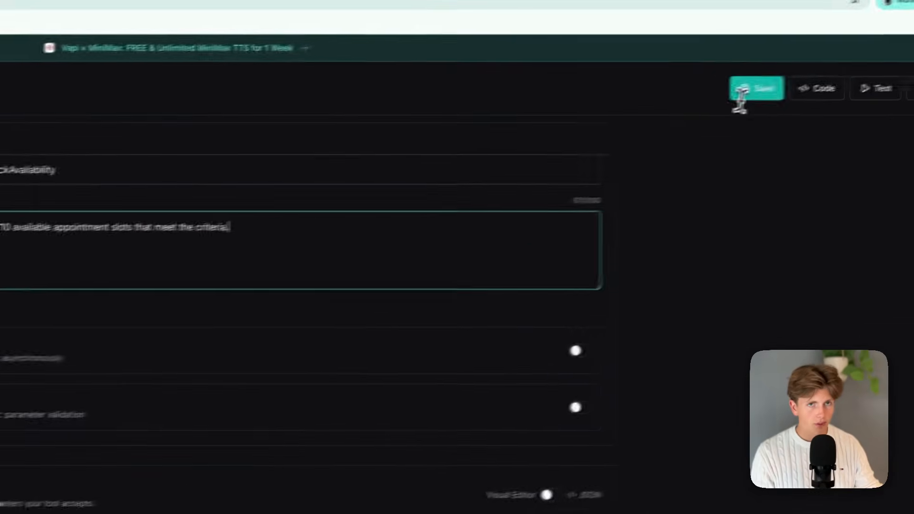
pyautogui.click(741, 92)
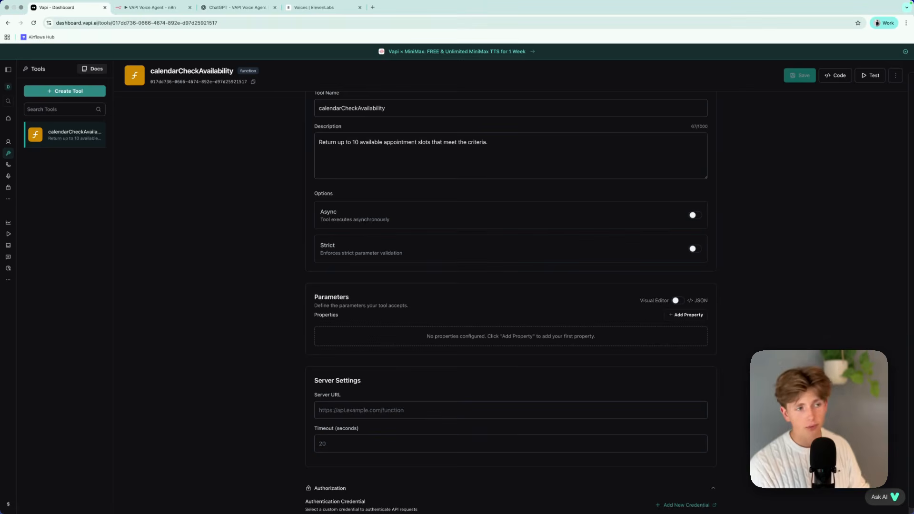
# Try the tool's Async option by enabling it and disabling it again.
pyautogui.click(672, 221)
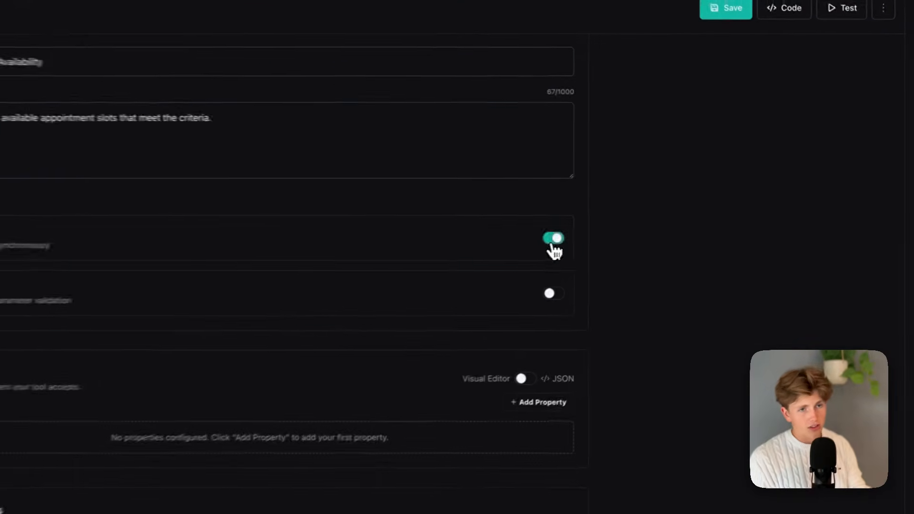
pyautogui.click(554, 240)
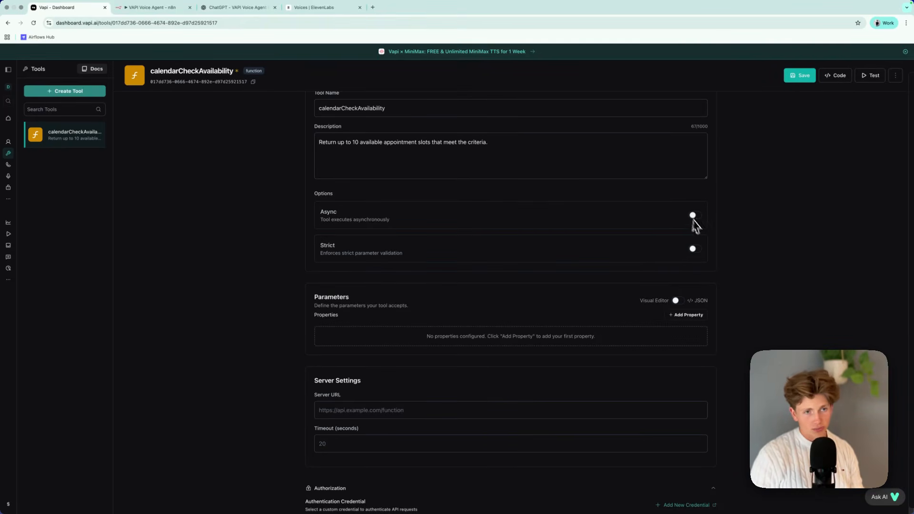
# Examine the tool's Parameters section in both its JSON and visual editor views.
pyautogui.scroll(-1, 694, 244)
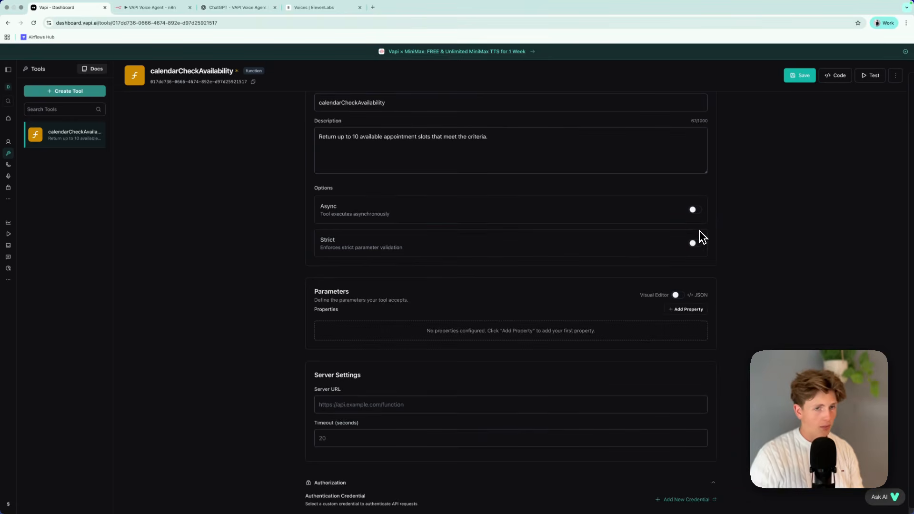
pyautogui.scroll(-2, 714, 262)
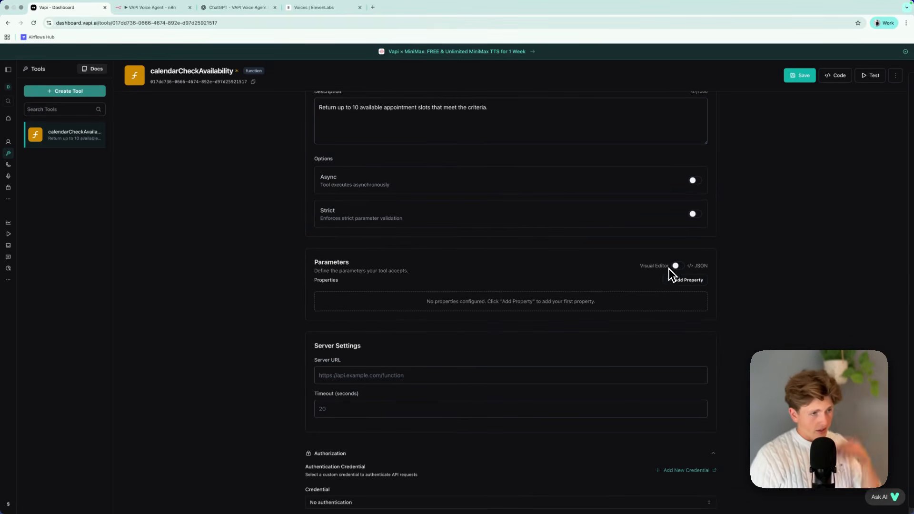
pyautogui.scroll(-1, 666, 266)
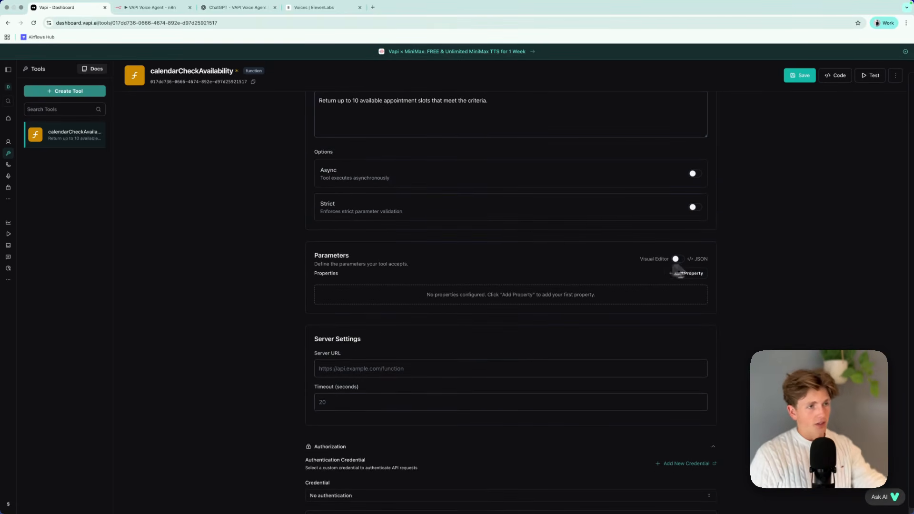
pyautogui.scroll(3, 657, 290)
pyautogui.scroll(-3, 579, 305)
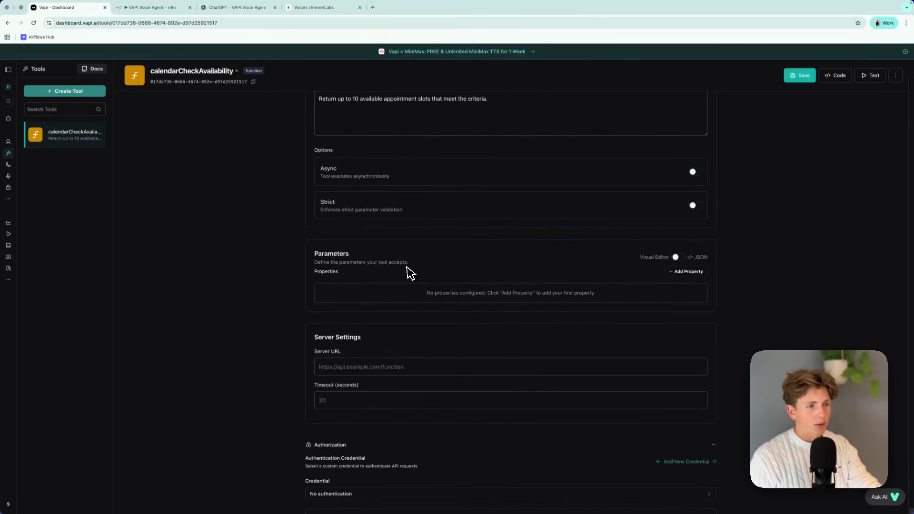
pyautogui.scroll(-1, 476, 281)
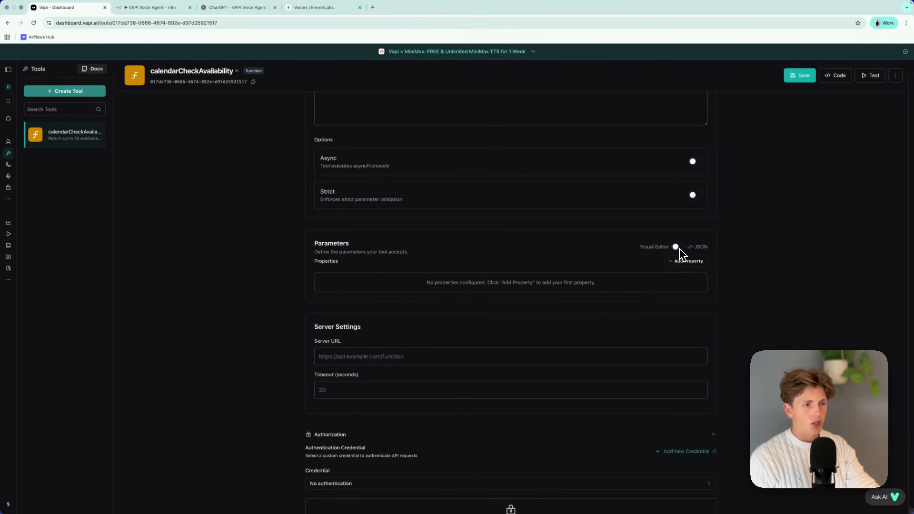
pyautogui.scroll(-1, 562, 272)
pyautogui.click(678, 237)
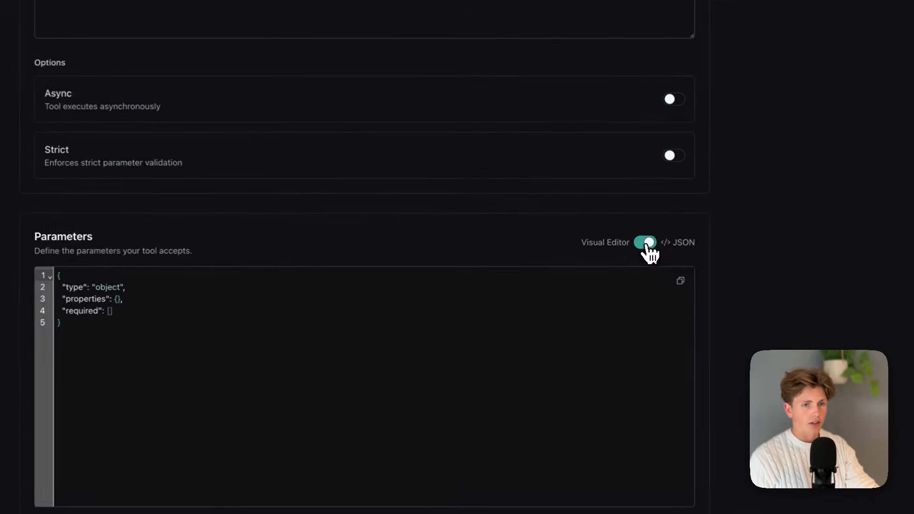
pyautogui.click(649, 251)
pyautogui.click(650, 247)
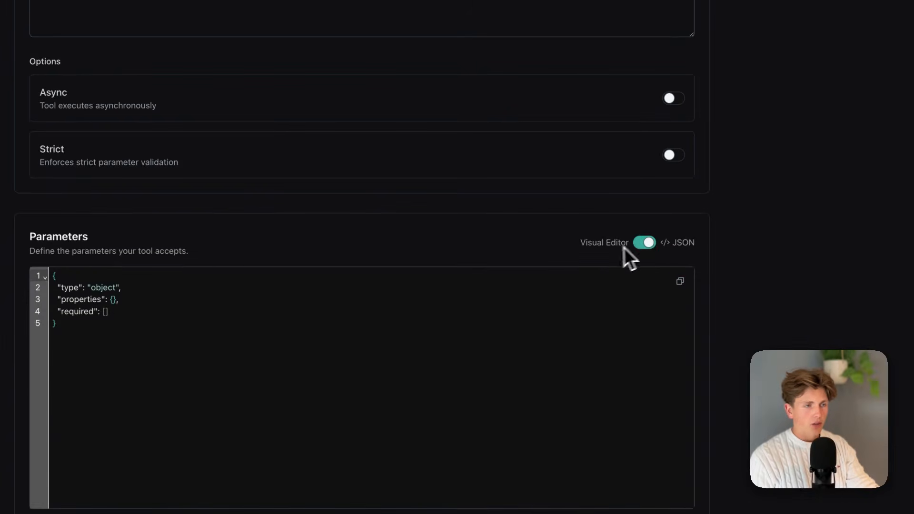
pyautogui.click(647, 244)
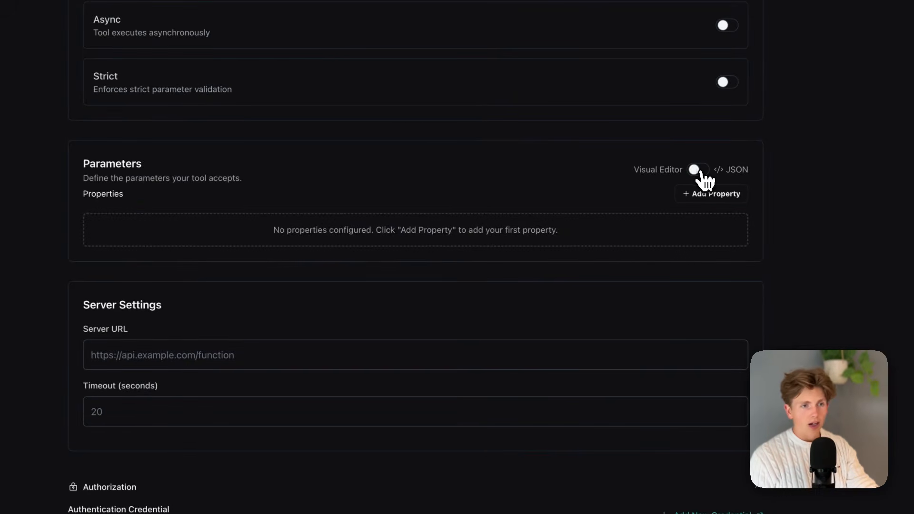
# Clear the default parameter schema in the JSON view and switch back to the visual editor.
pyautogui.click(698, 170)
pyautogui.moveTo(232, 276); pyautogui.dragTo(79, 168)
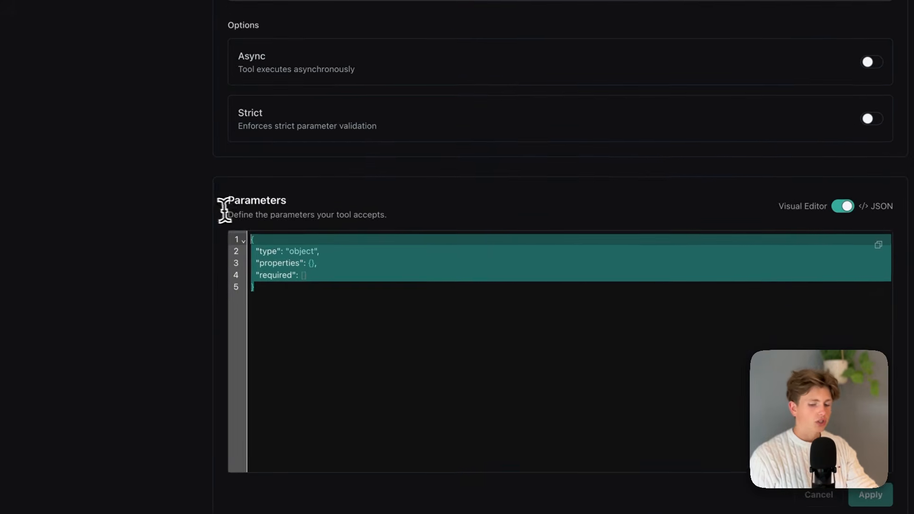
pyautogui.press('BackSpace')
pyautogui.click(847, 207)
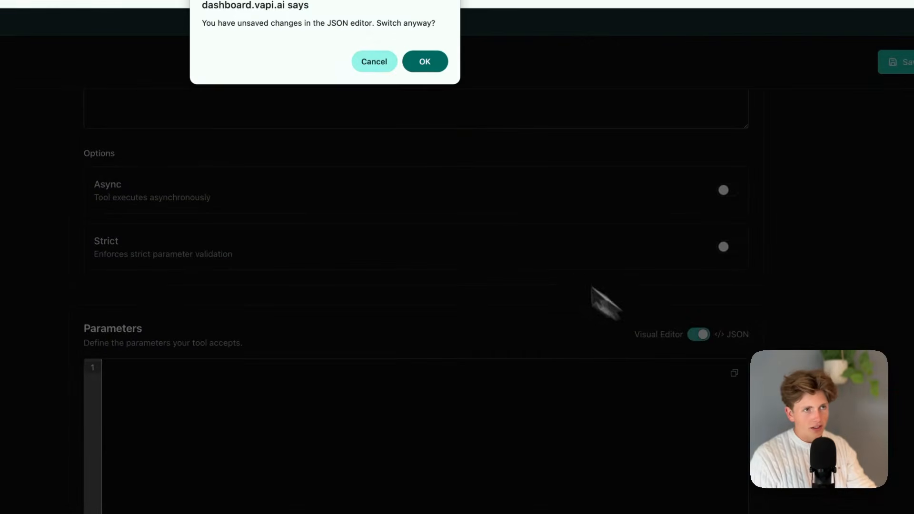
pyautogui.click(387, 69)
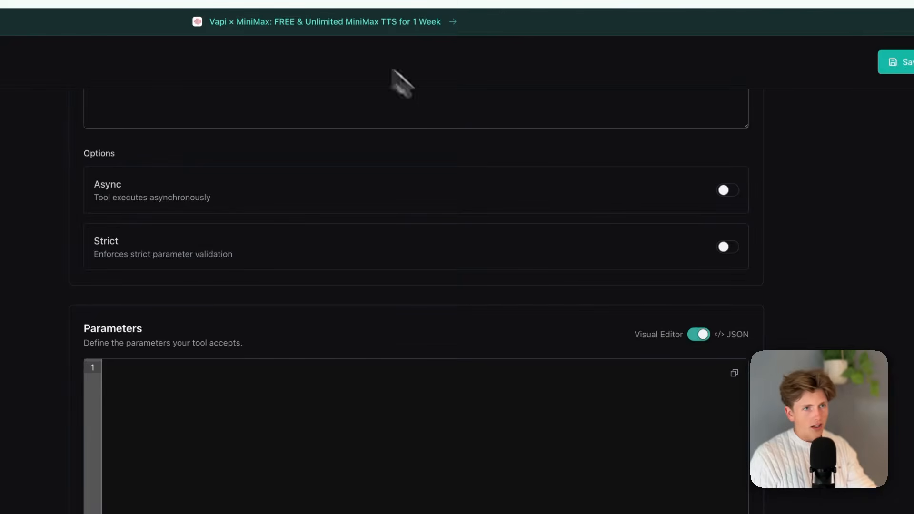
pyautogui.click(701, 336)
pyautogui.click(431, 65)
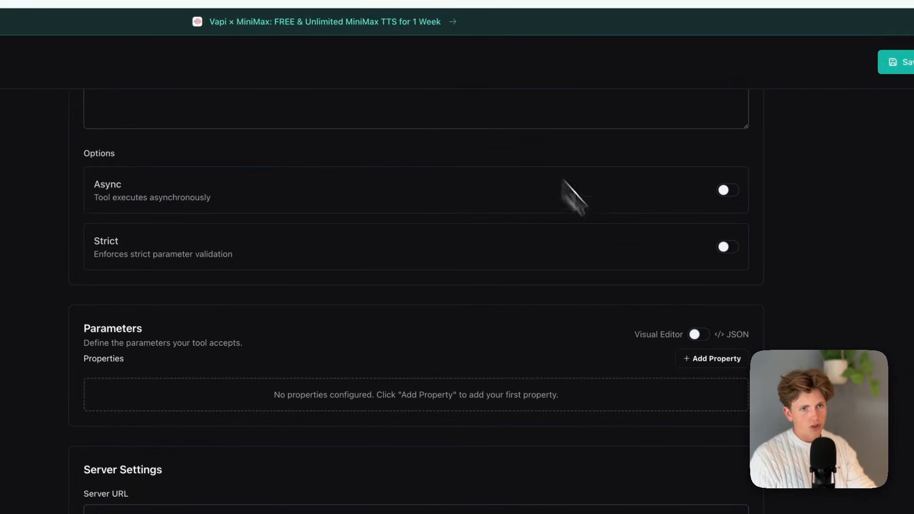
# Add a string property named Request_time to the tool's parameters.
pyautogui.click(714, 358)
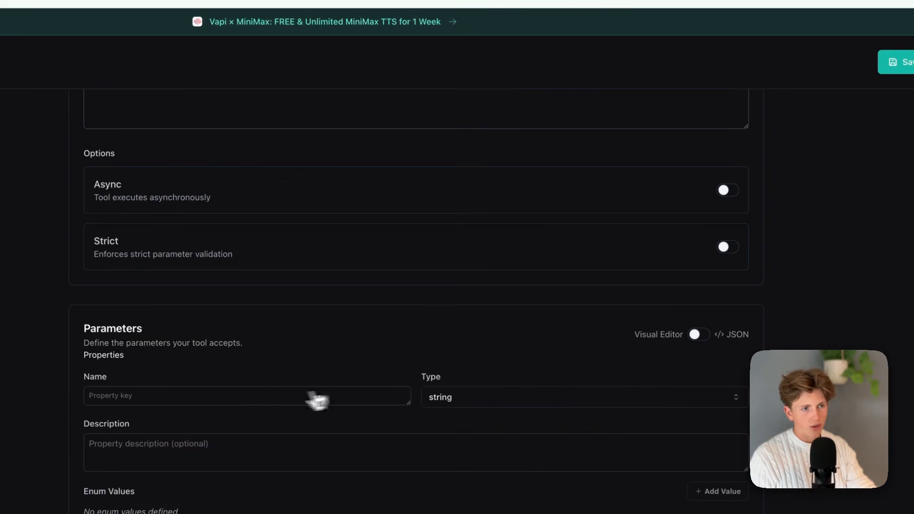
pyautogui.click(274, 395)
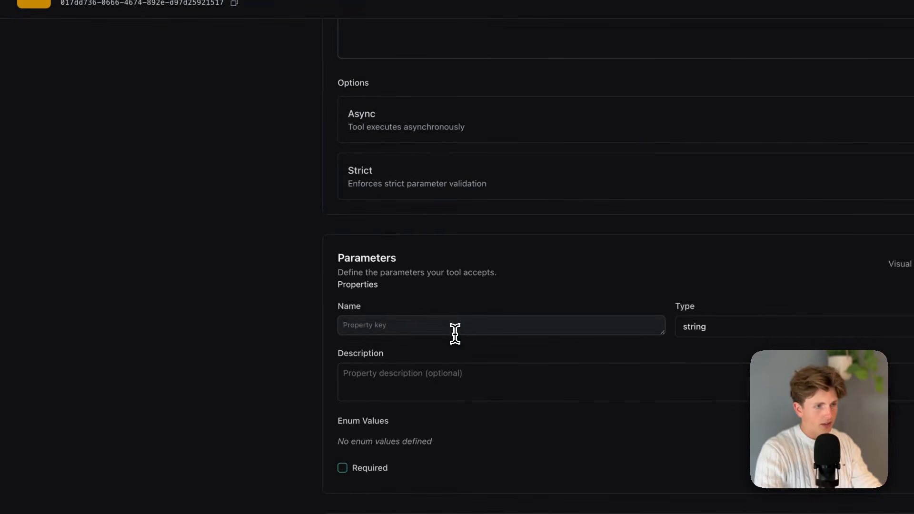
pyautogui.write('Request_time')
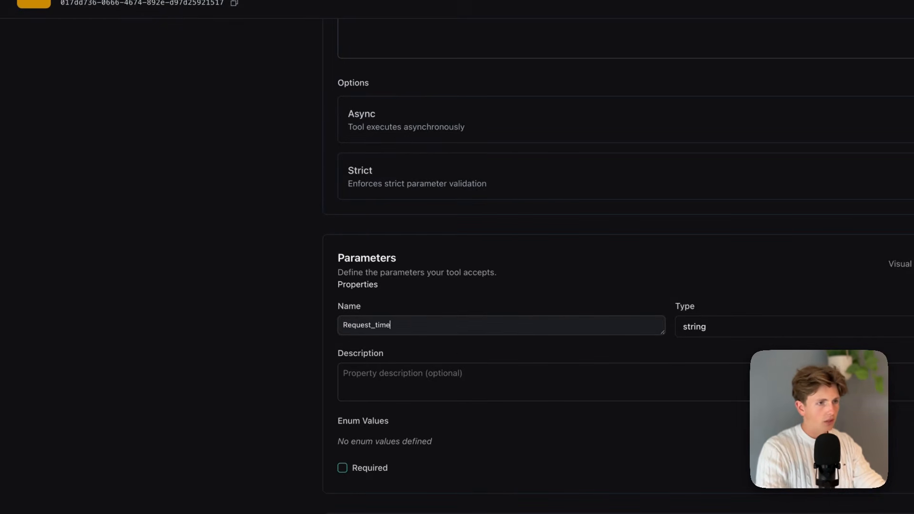
# Describe the Request_time property as "The time and date requested by the cleint.".
pyautogui.click(395, 392)
pyautogui.write('The time requested')
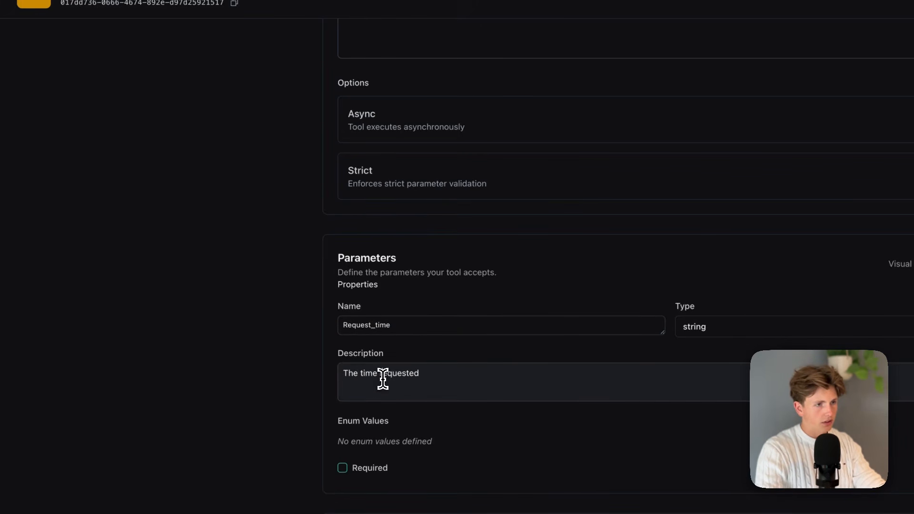
pyautogui.click(377, 374)
pyautogui.write('and date')
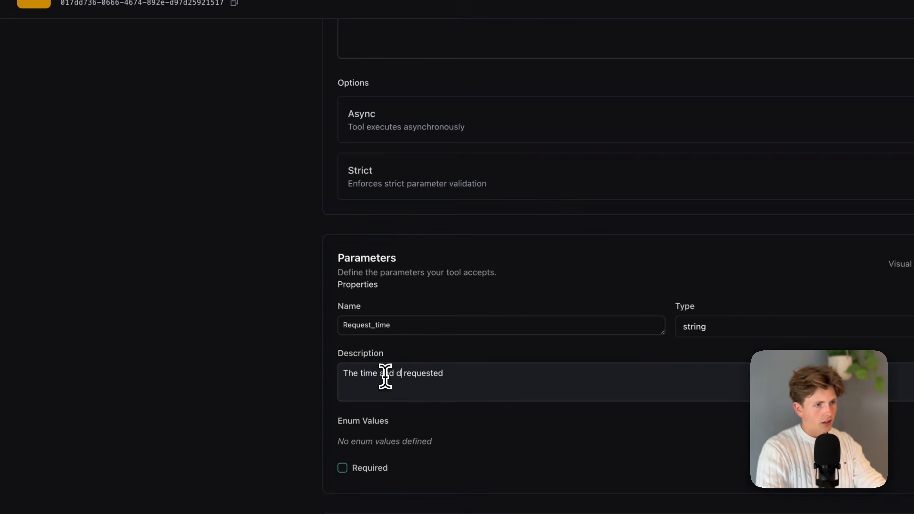
pyautogui.click(472, 375)
pyautogui.write('yy the cleint.')
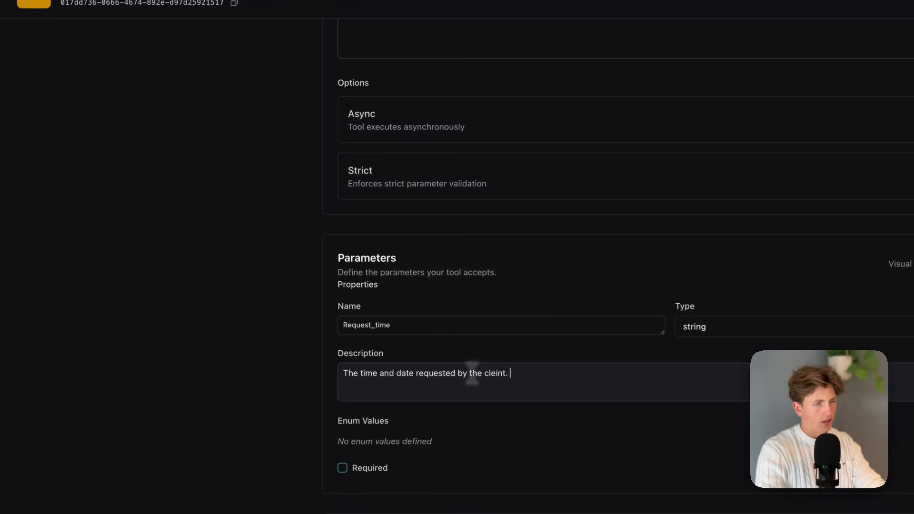
# Copy the "ISO 8601 date" description of dateRangeStart from the checkAvailability schema in ChatGPT.
pyautogui.click(308, 30)
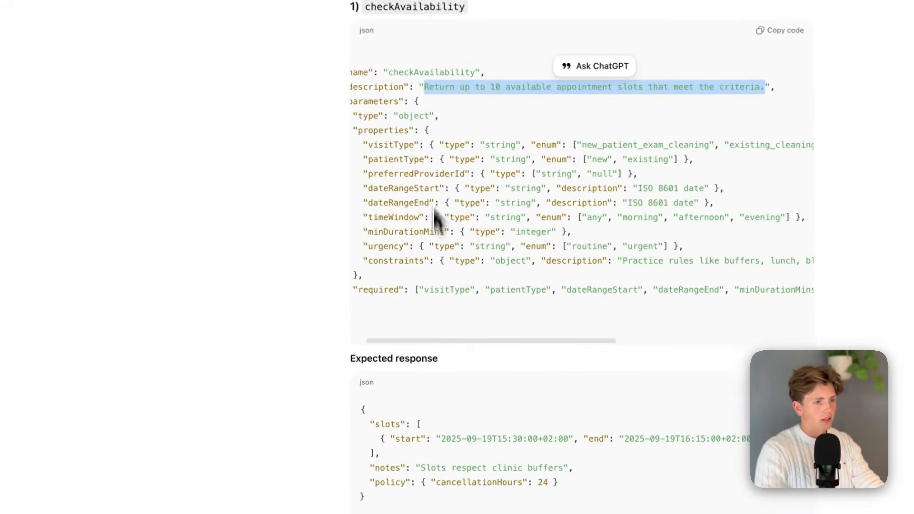
pyautogui.scroll(-8, 434, 347)
pyautogui.scroll(6, 434, 348)
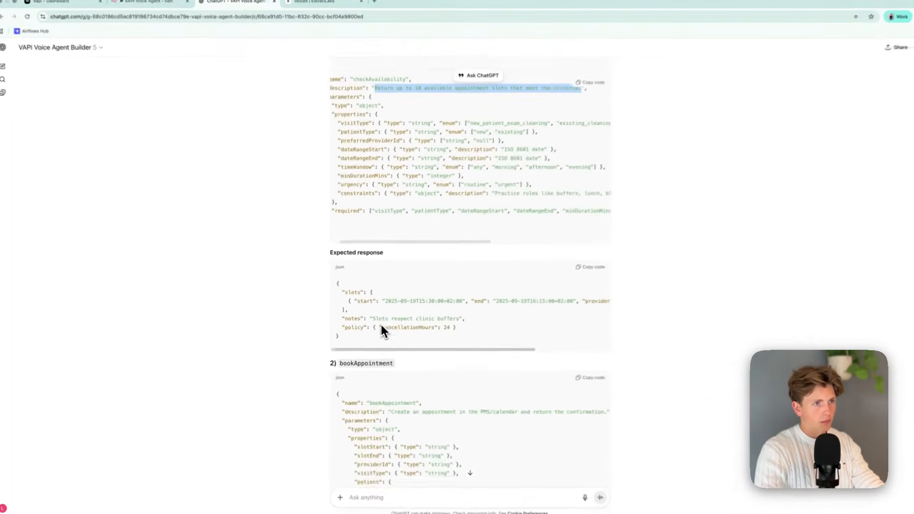
pyautogui.scroll(3, 382, 325)
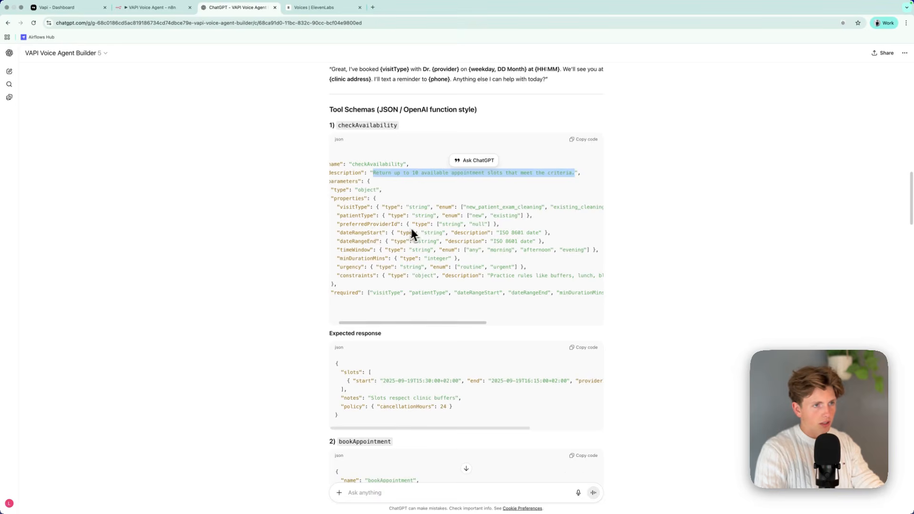
pyautogui.scroll(-1, 411, 234)
pyautogui.hscroll(3, 403, 234)
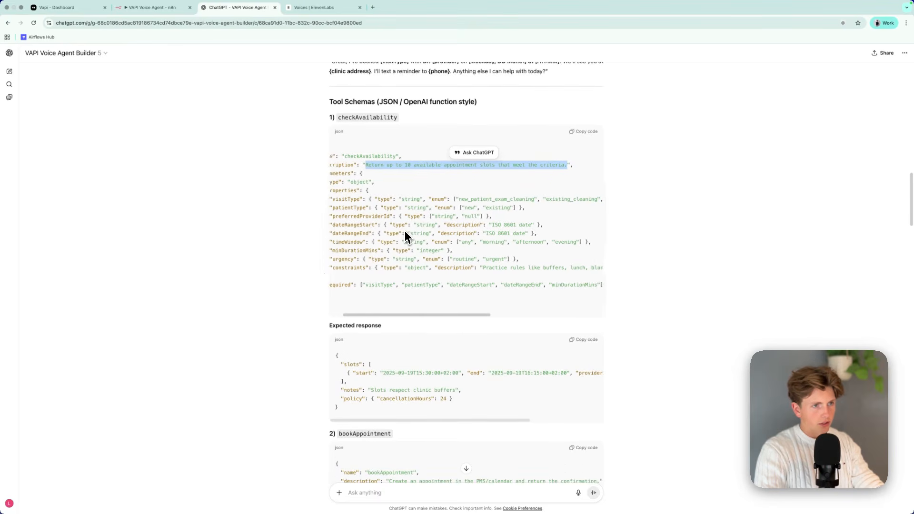
pyautogui.moveTo(482, 225); pyautogui.dragTo(527, 230)
pyautogui.hotkey('ctrl', 'c')
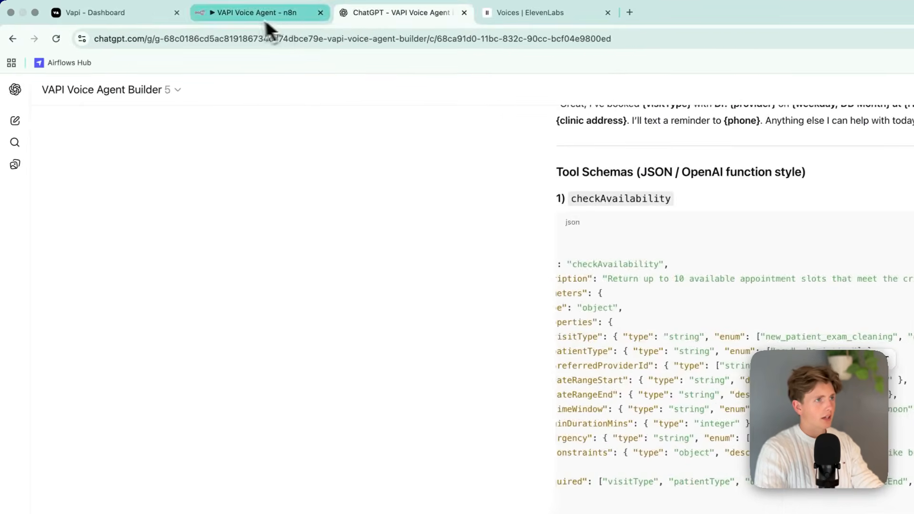
# Back in Vapi, append "ISO 8601 date (In Europe/Amsterdam) time zone." to the Request_time description and apply the property.
pyautogui.click(266, 21)
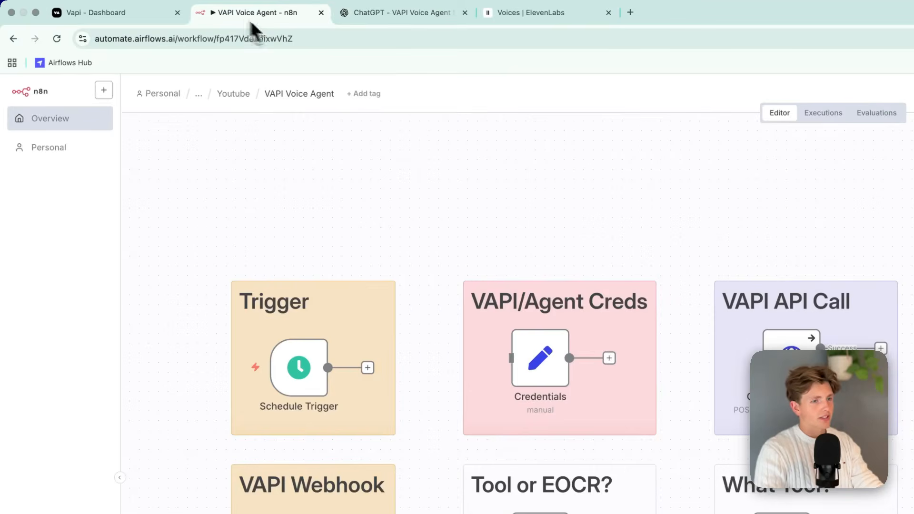
pyautogui.click(89, 20)
pyautogui.click(621, 394)
pyautogui.hotkey('ctrl', 'v')
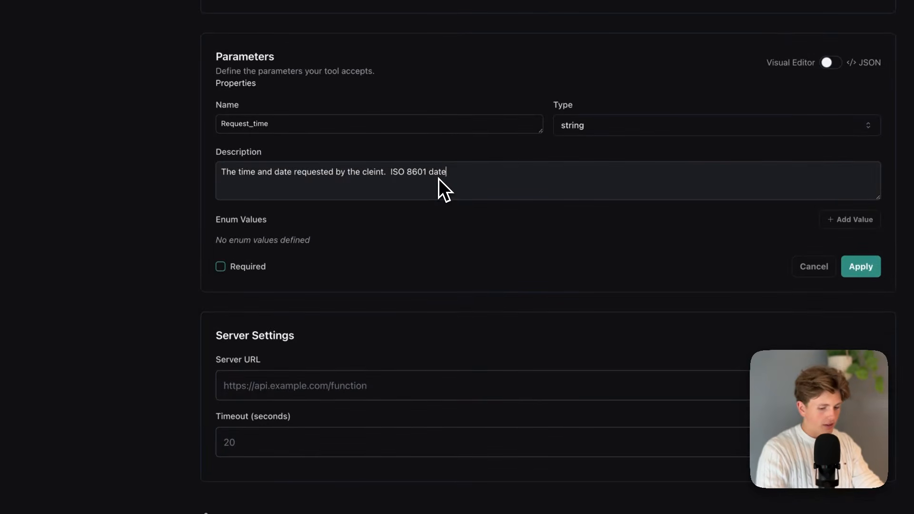
pyautogui.write('(In Europe/Amsterdam) time zone.')
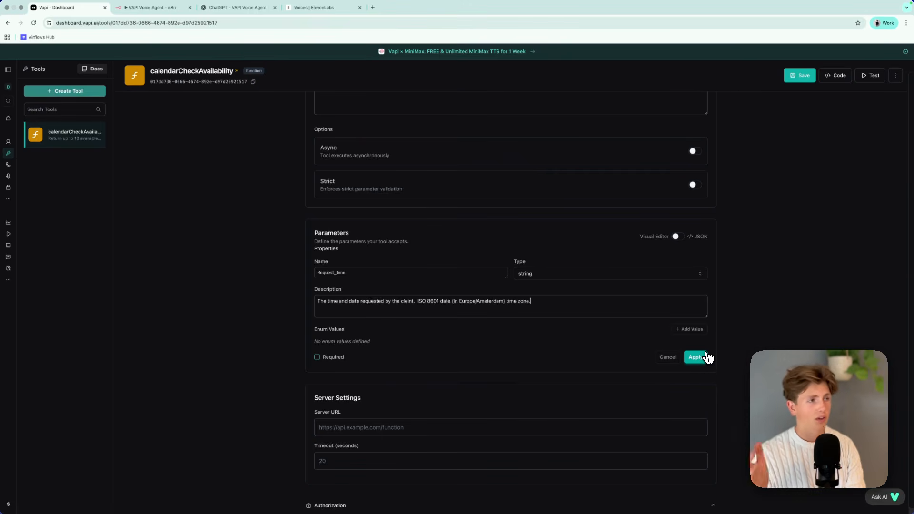
pyautogui.click(706, 356)
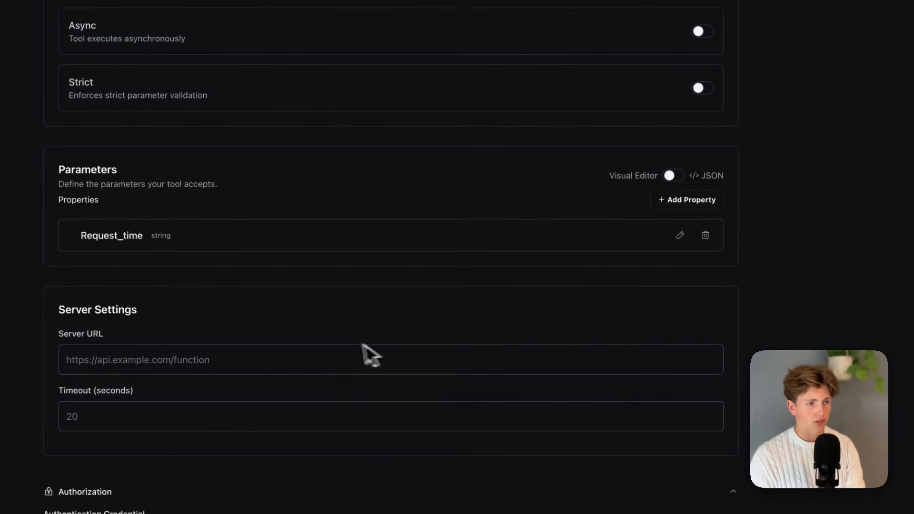
# Add a string property named name to the tool's parameters, described as "The name of the customer", and apply it.
pyautogui.scroll(-1, 501, 342)
pyautogui.click(685, 185)
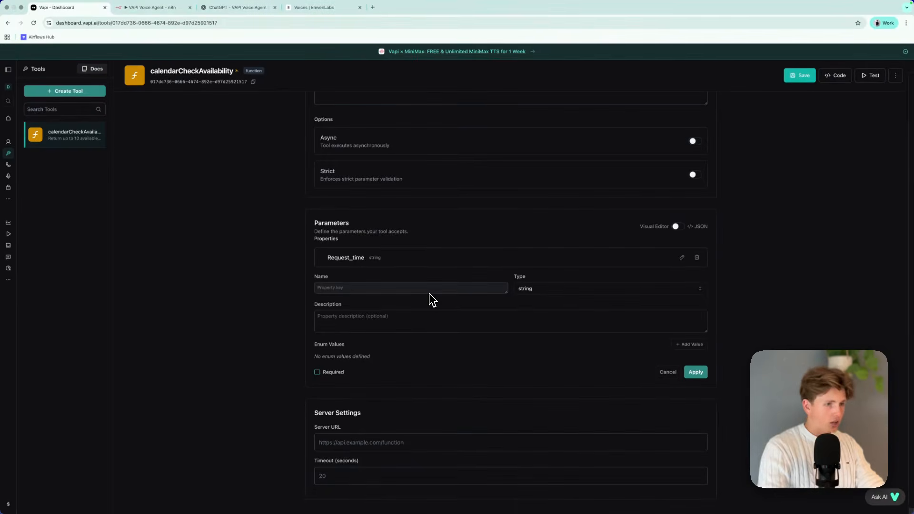
pyautogui.write('name')
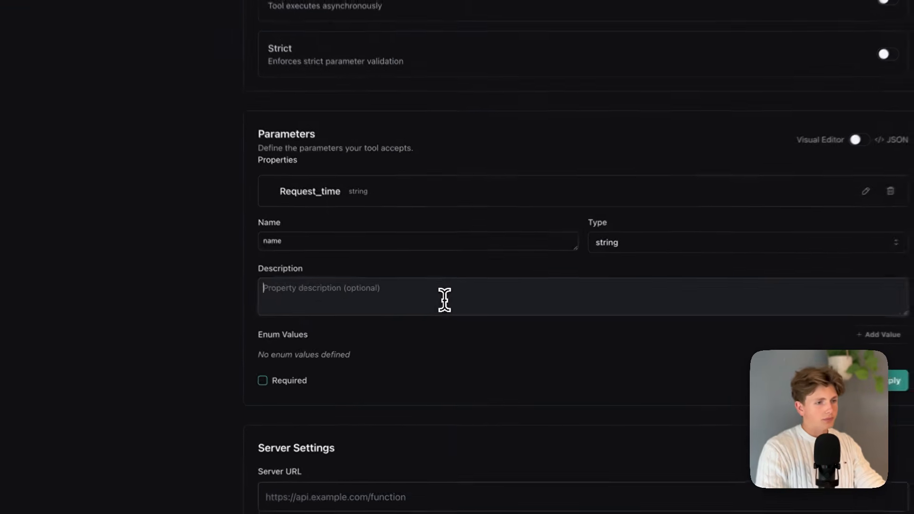
pyautogui.click(446, 298)
pyautogui.write('The name of t')
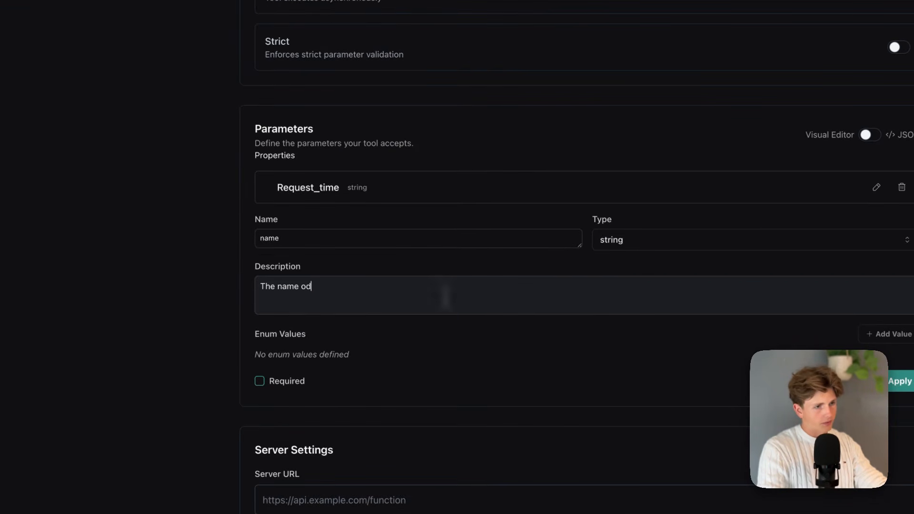
pyautogui.write('he')
pyautogui.write(' customer')
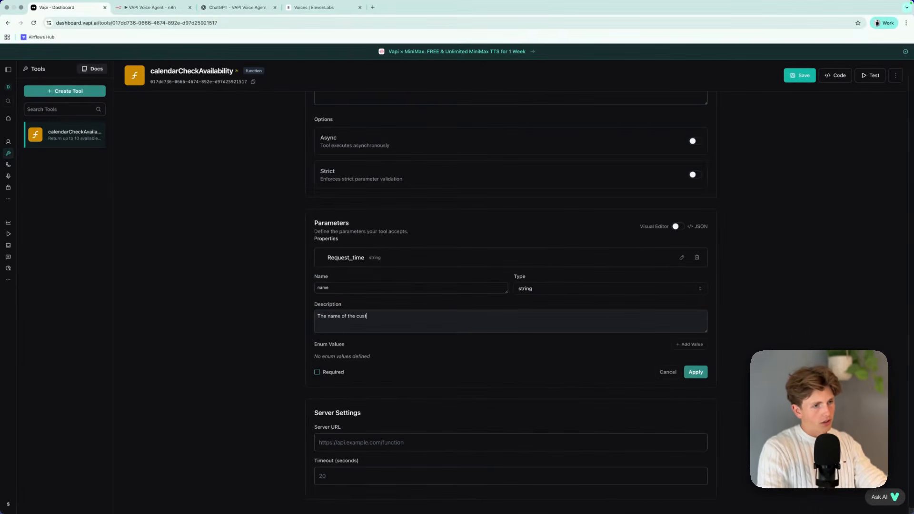
pyautogui.click(696, 372)
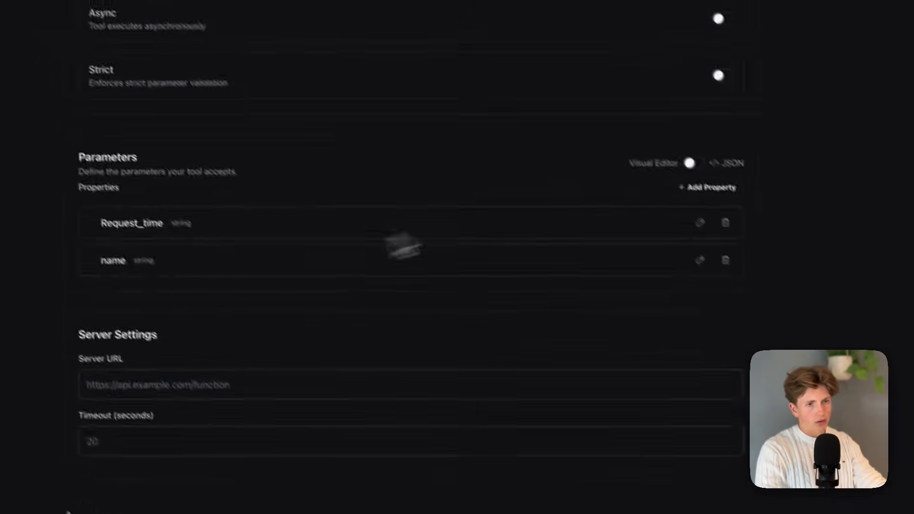
# Add a string property named mail, described as "The email of the customer", and apply it.
pyautogui.click(704, 185)
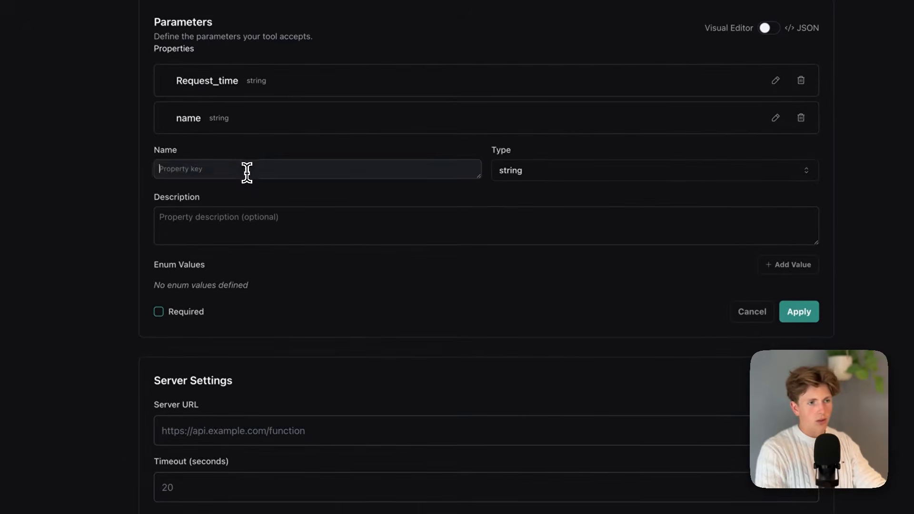
pyautogui.write('em')
pyautogui.write('il')
pyautogui.click(261, 217)
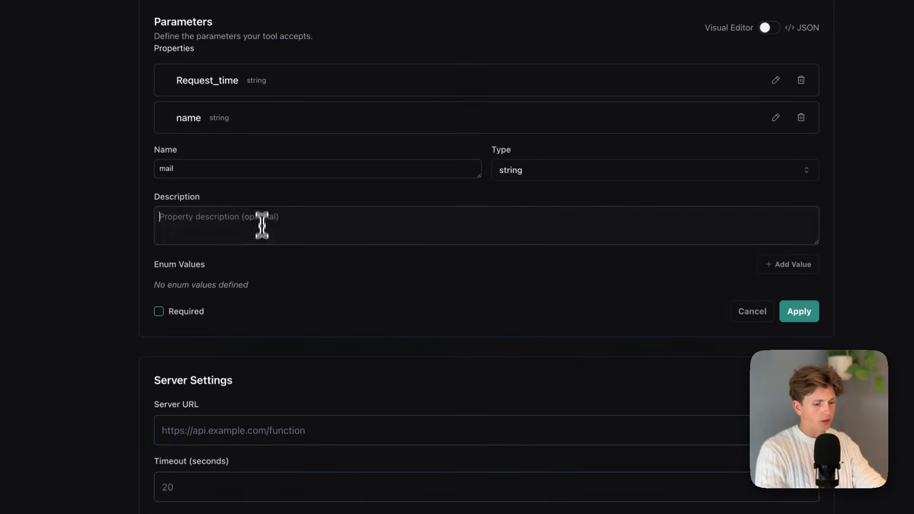
pyautogui.write('The email of the customer')
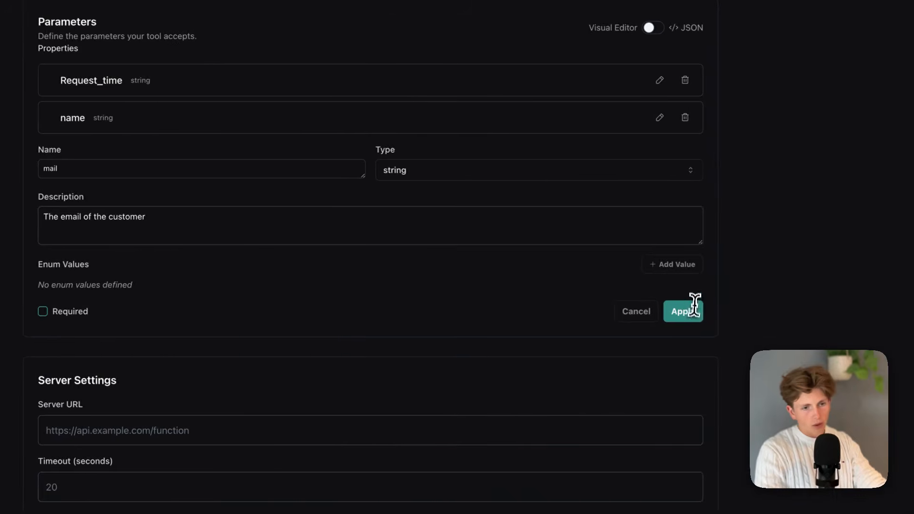
pyautogui.click(694, 309)
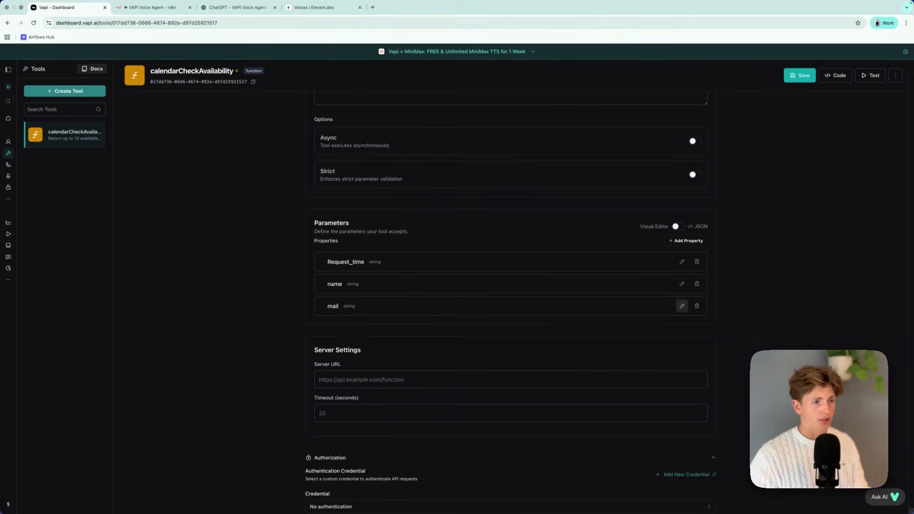
# Mark the name property as required and apply the change.
pyautogui.click(682, 283)
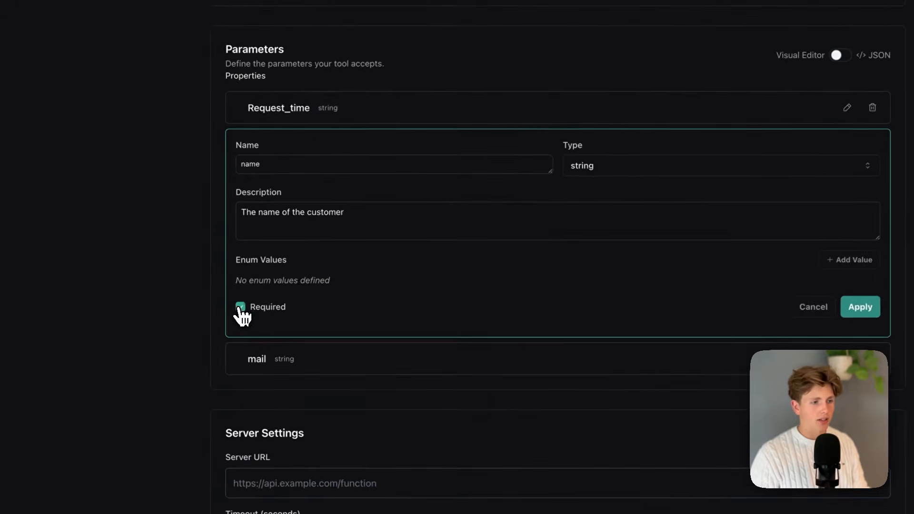
pyautogui.click(99, 391)
pyautogui.click(709, 391)
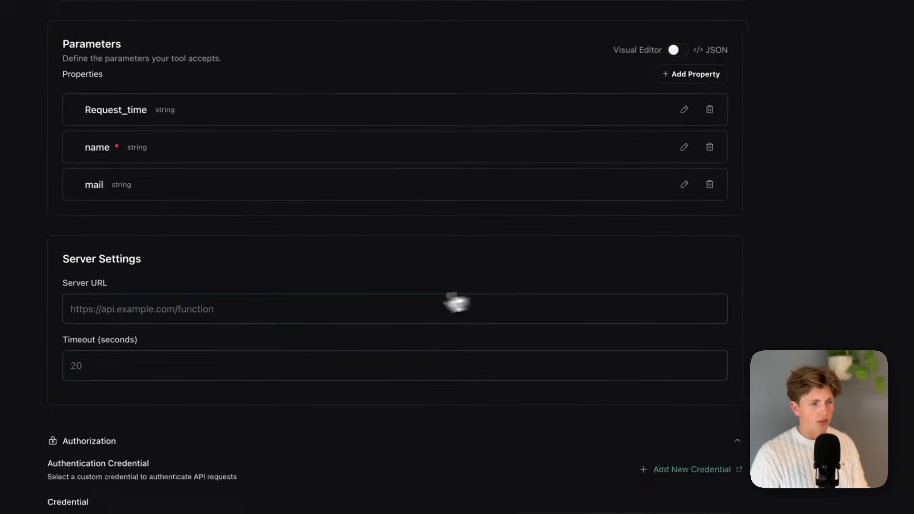
# Copy the Webhook node's production URL from the n8n workflow and paste it as the tool's Server URL in Vapi.
pyautogui.scroll(-3, 476, 383)
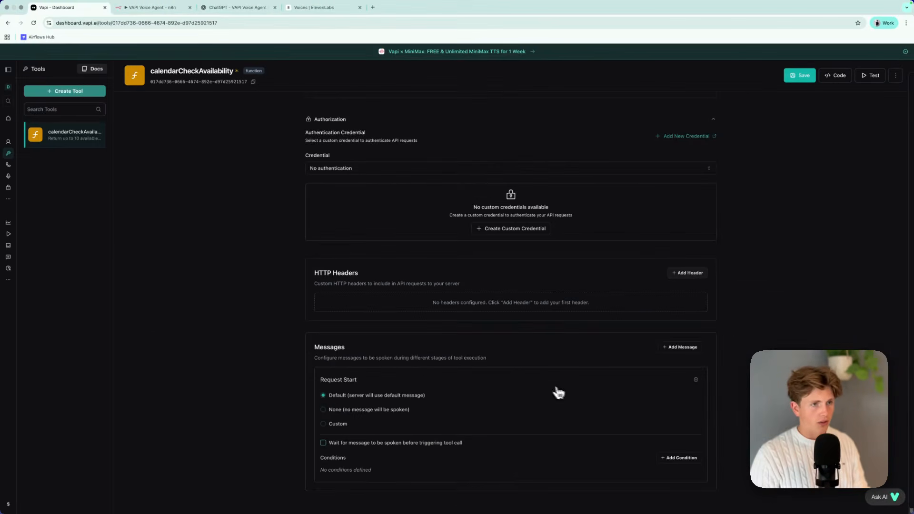
pyautogui.scroll(1, 552, 391)
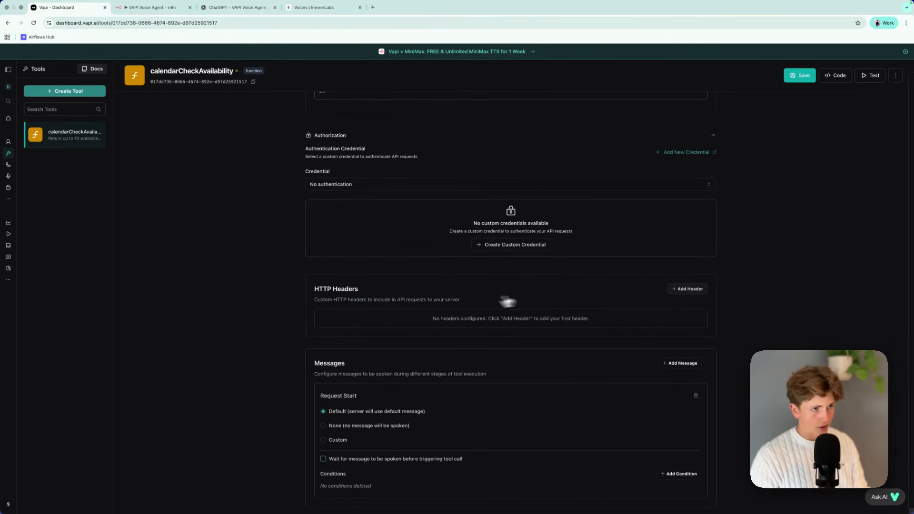
pyautogui.scroll(5, 476, 314)
pyautogui.scroll(3, 471, 248)
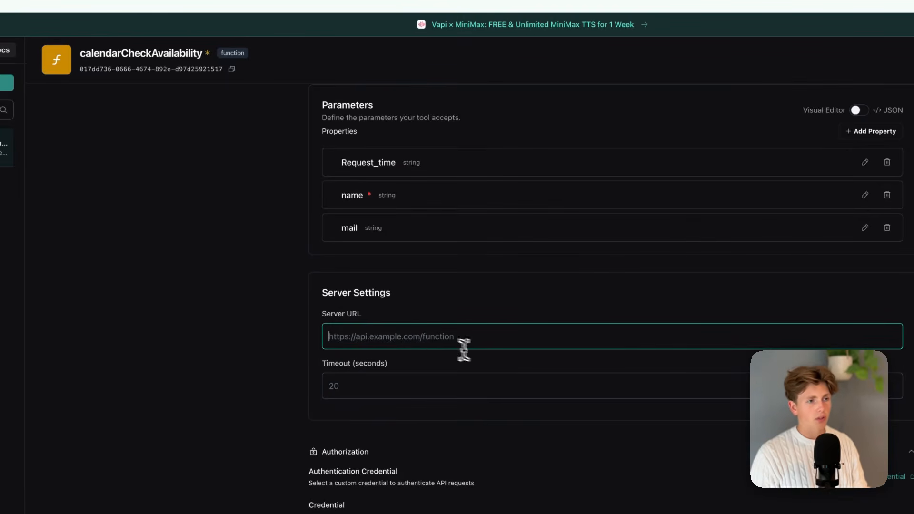
pyautogui.click(229, 12)
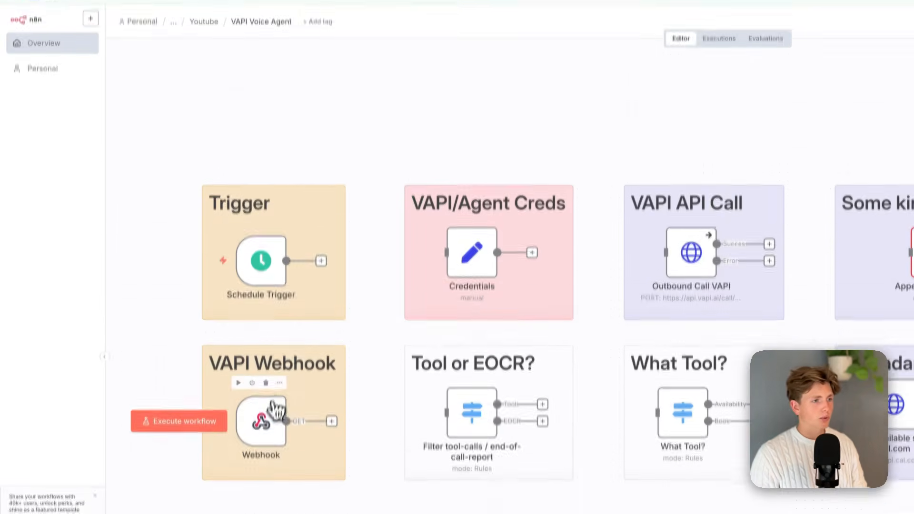
pyautogui.doubleClick(272, 410)
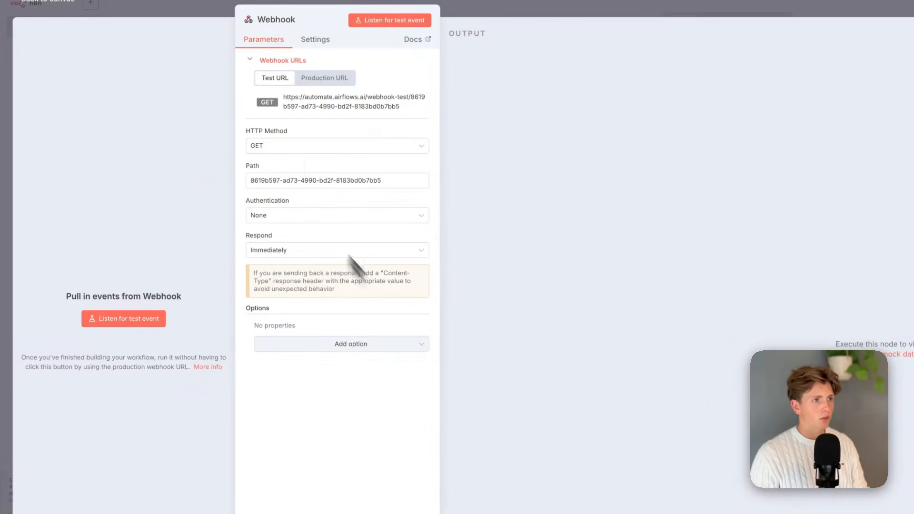
pyautogui.click(321, 80)
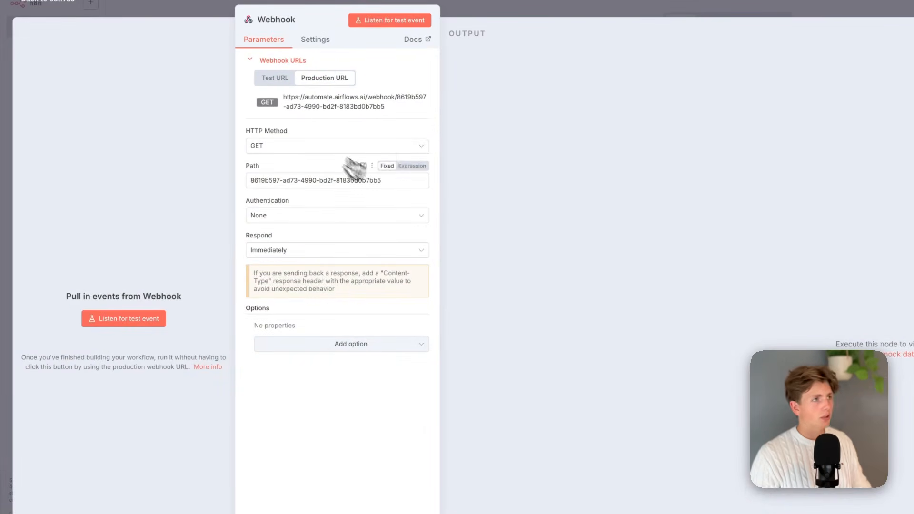
pyautogui.click(113, 9)
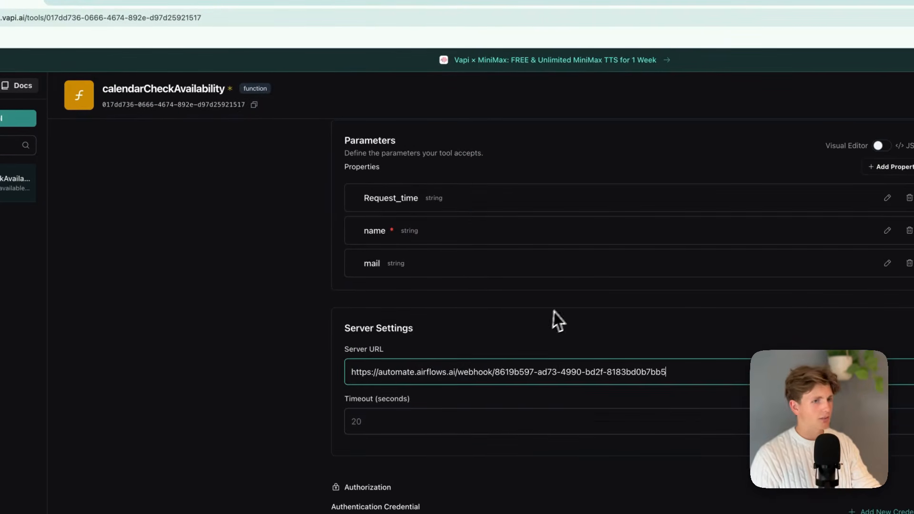
# Switch to n8n and examine the Webhook node's test and production URL settings in the VAPI Voice Agent workflow.
pyautogui.click(200, 12)
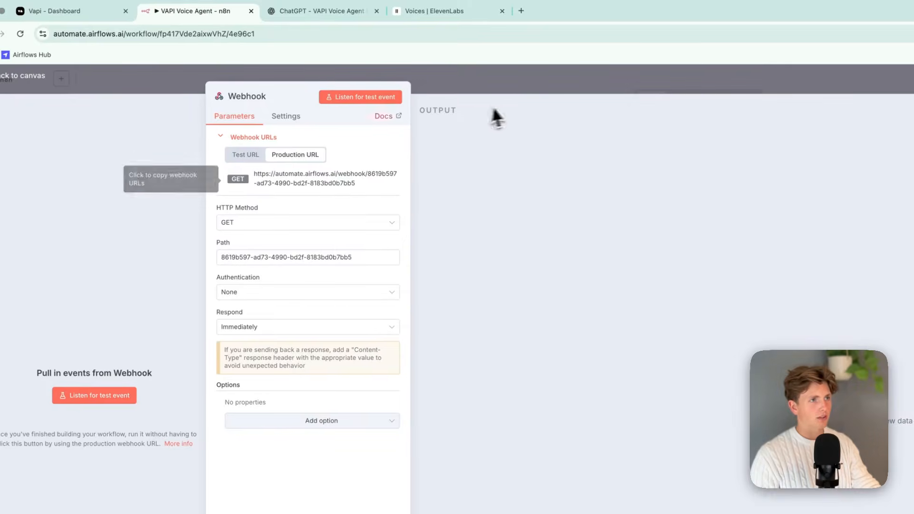
pyautogui.click(504, 91)
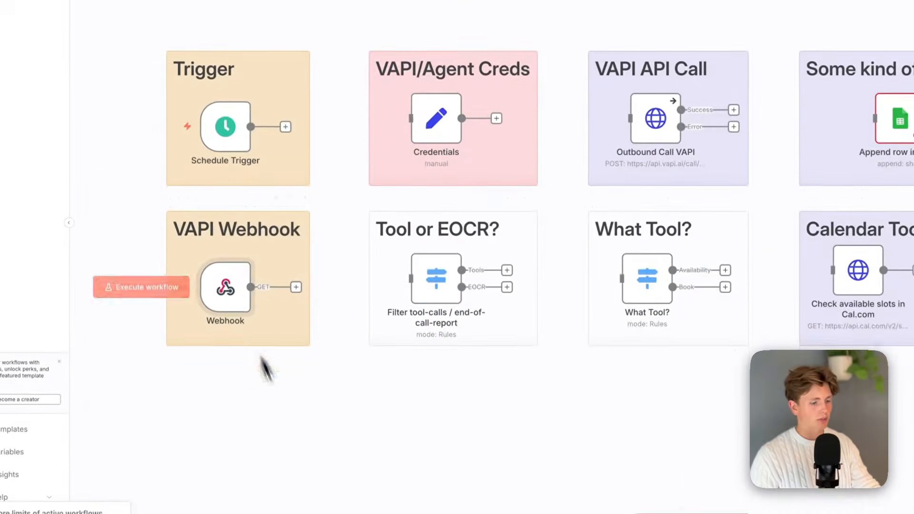
pyautogui.hscroll(-5, 464, 416)
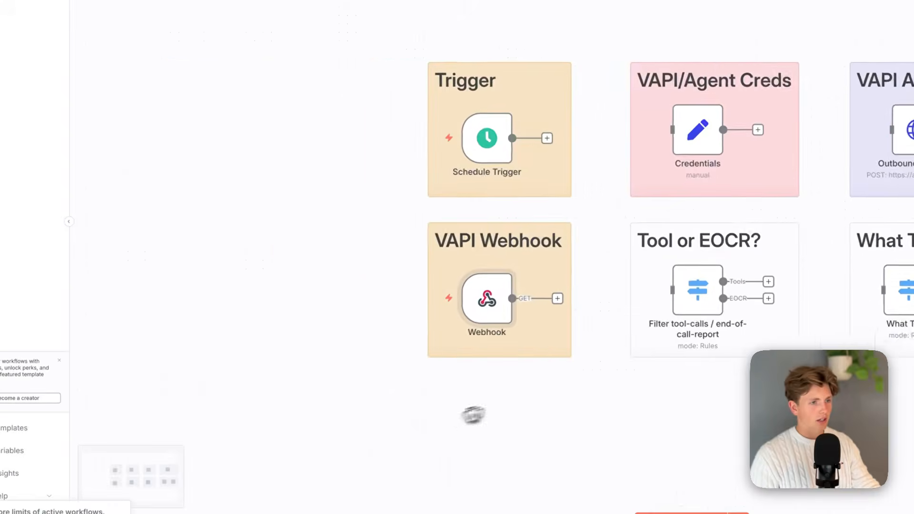
pyautogui.scroll(5, 477, 340)
pyautogui.doubleClick(500, 229)
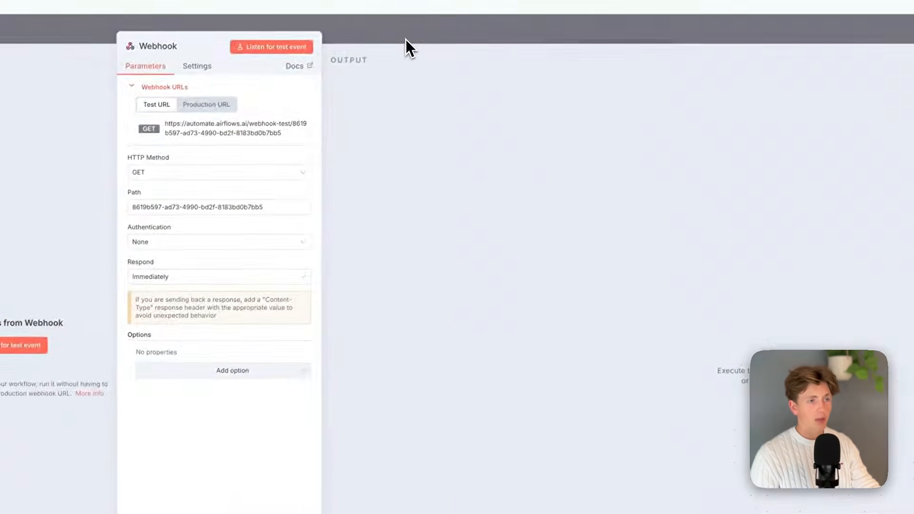
pyautogui.click(406, 39)
pyautogui.scroll(-5, 443, 369)
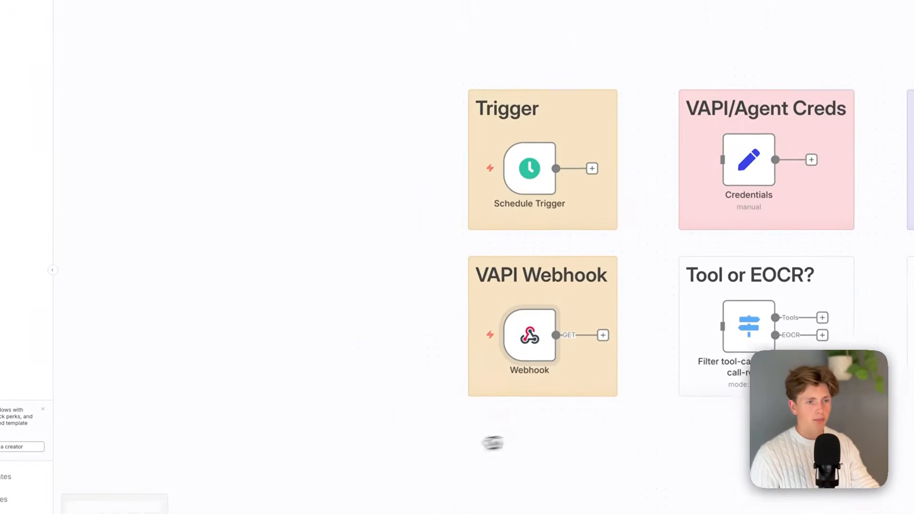
pyautogui.hscroll(5, 492, 443)
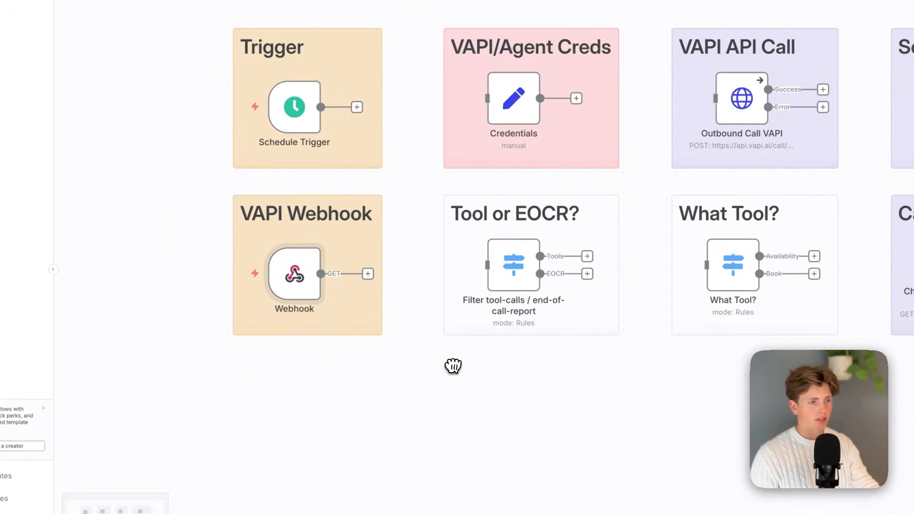
pyautogui.doubleClick(293, 314)
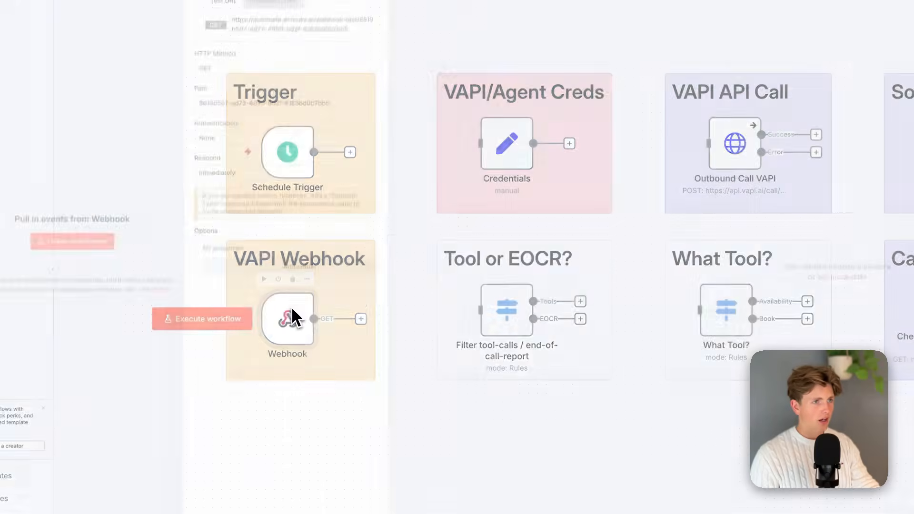
pyautogui.click(418, 28)
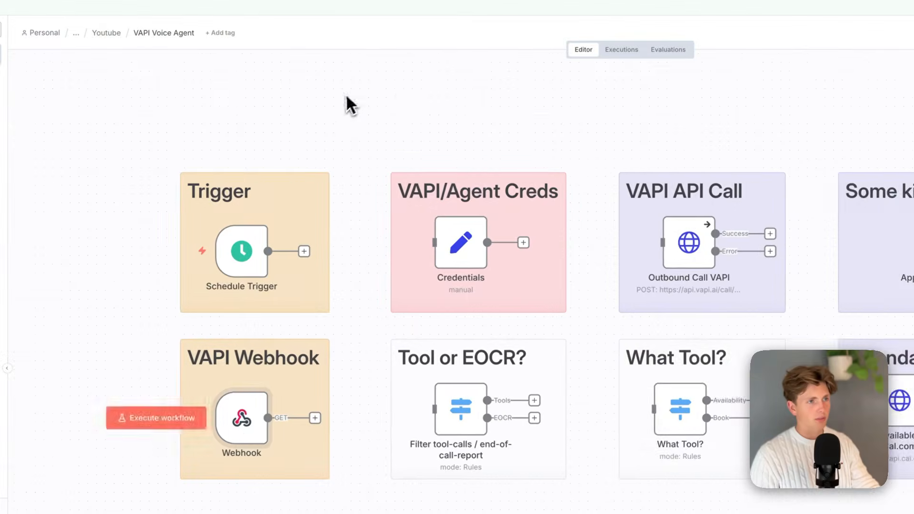
pyautogui.hscroll(-2, 347, 95)
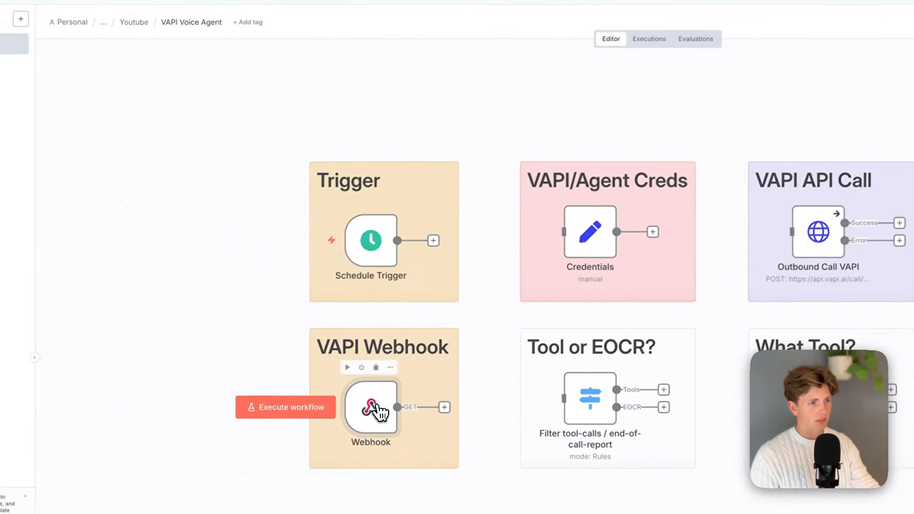
pyautogui.doubleClick(350, 419)
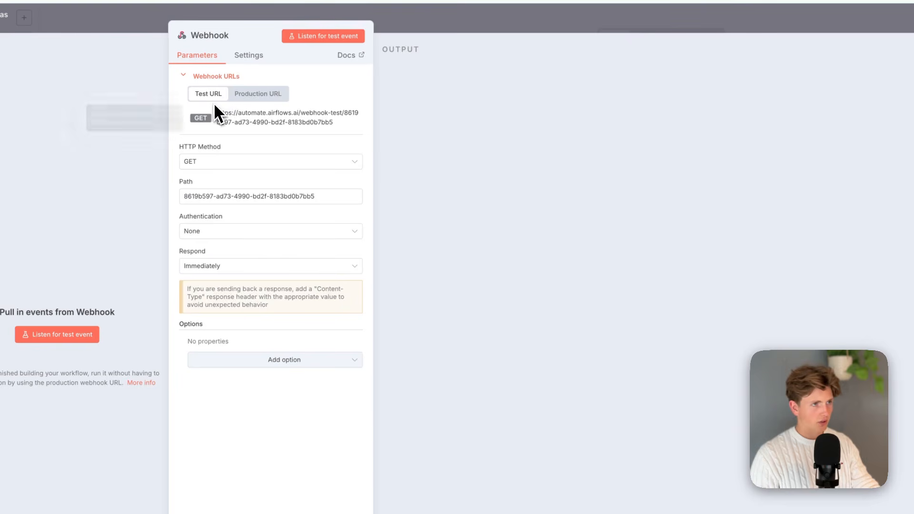
pyautogui.click(237, 94)
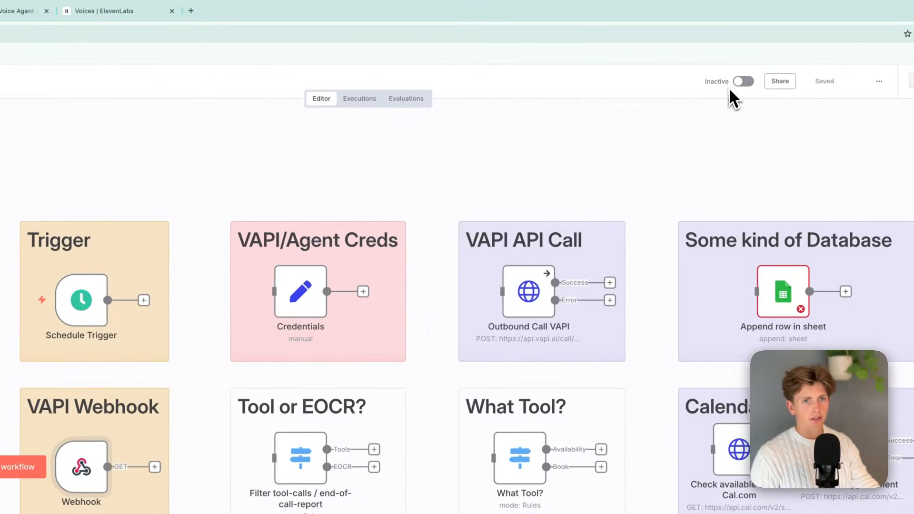
# Recopy the Webhook node's production URL and return to the calendarCheckAvailability server settings in Vapi.
pyautogui.hscroll(1, 565, 172)
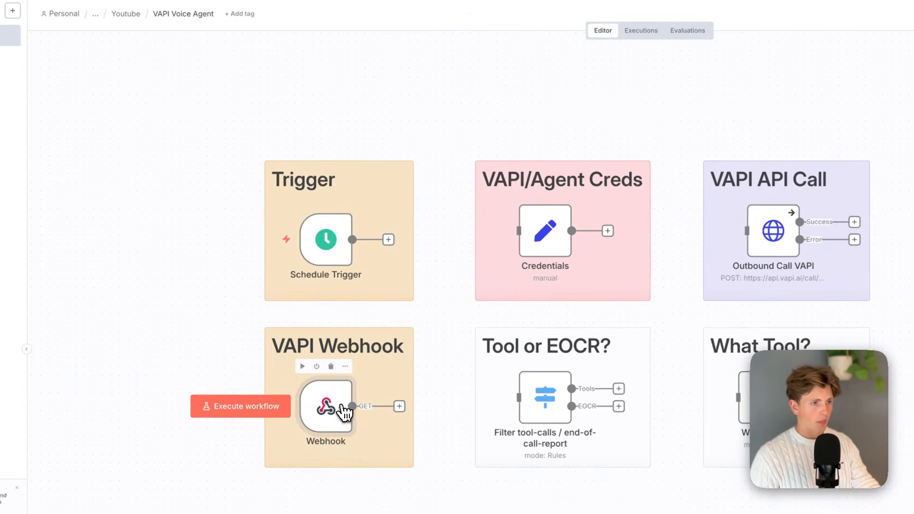
pyautogui.doubleClick(345, 413)
pyautogui.click(244, 87)
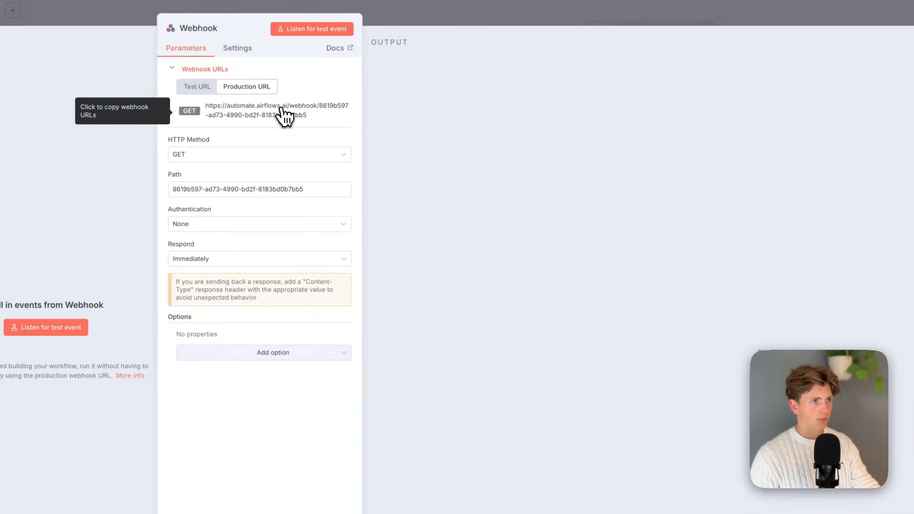
pyautogui.click(257, 115)
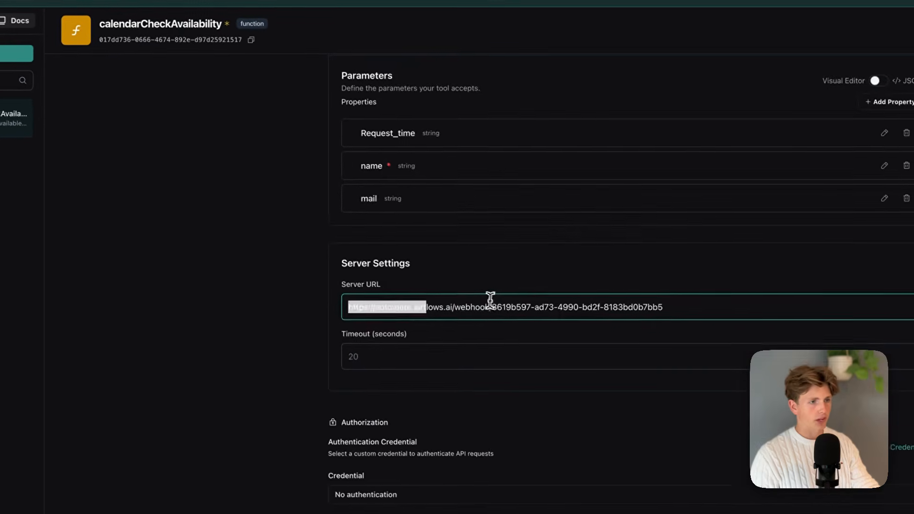
# Review the calendarCheckAvailability tool's server, authorization, HTTP header and message settings.
pyautogui.scroll(-4, 325, 318)
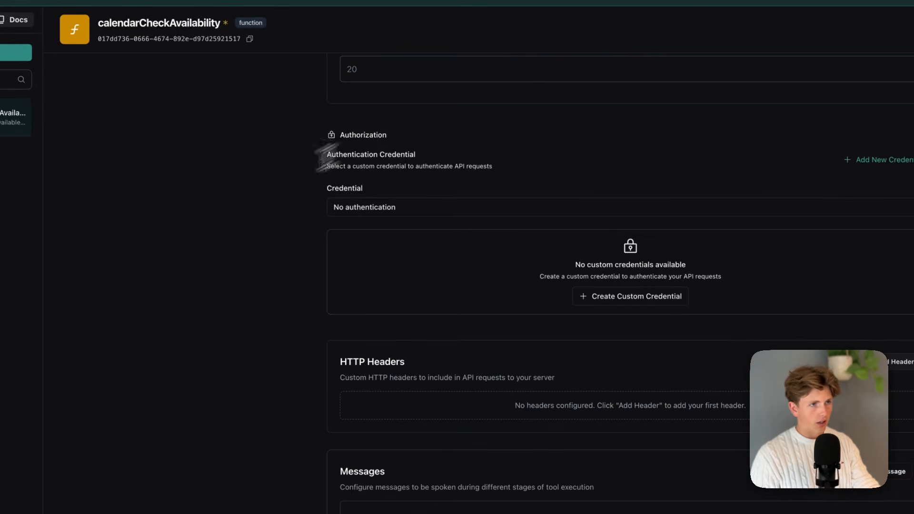
pyautogui.scroll(-1, 363, 328)
pyautogui.scroll(-1, 453, 238)
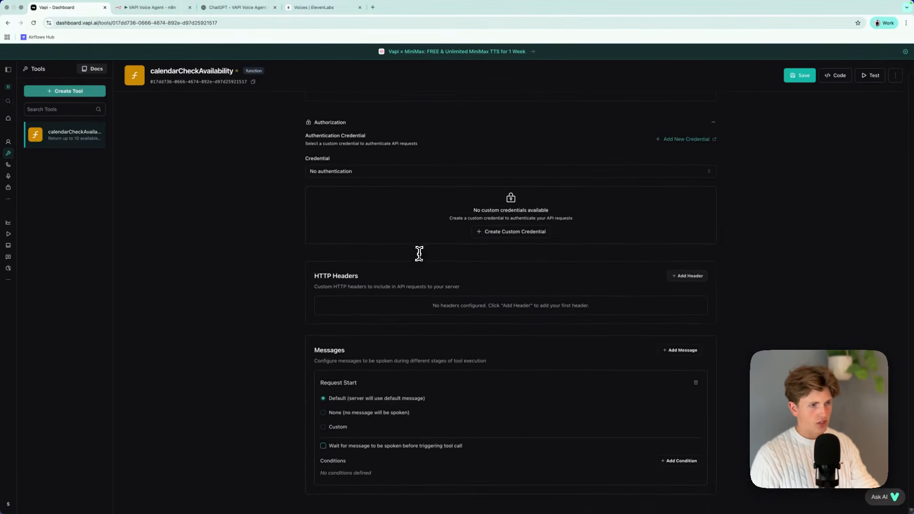
pyautogui.scroll(10, 376, 210)
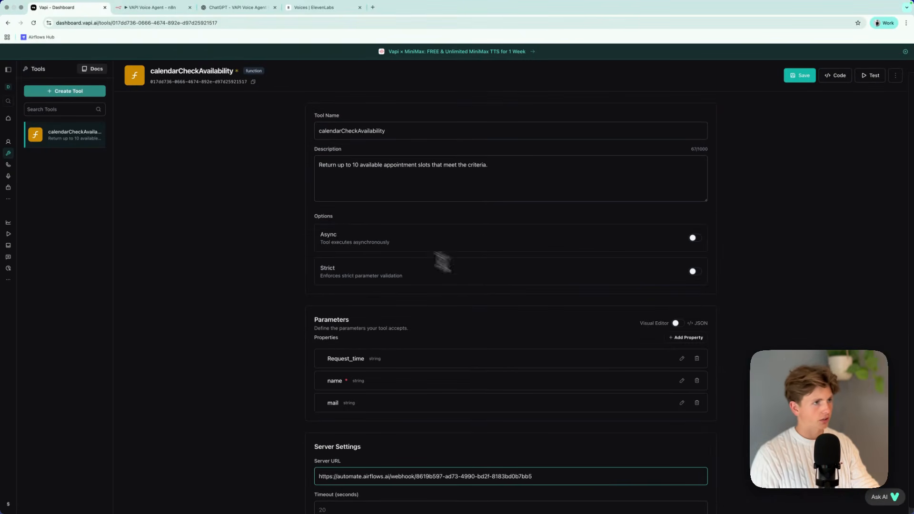
pyautogui.scroll(-9, 294, 218)
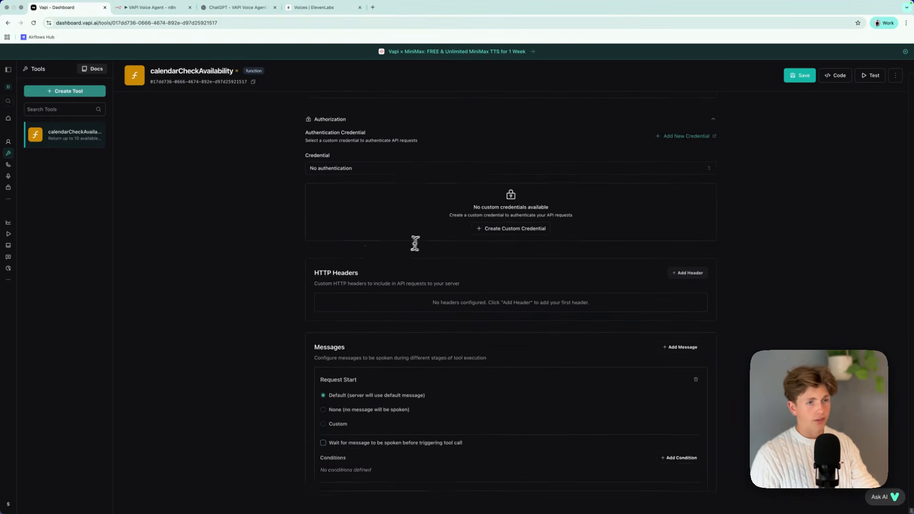
pyautogui.scroll(2, 413, 242)
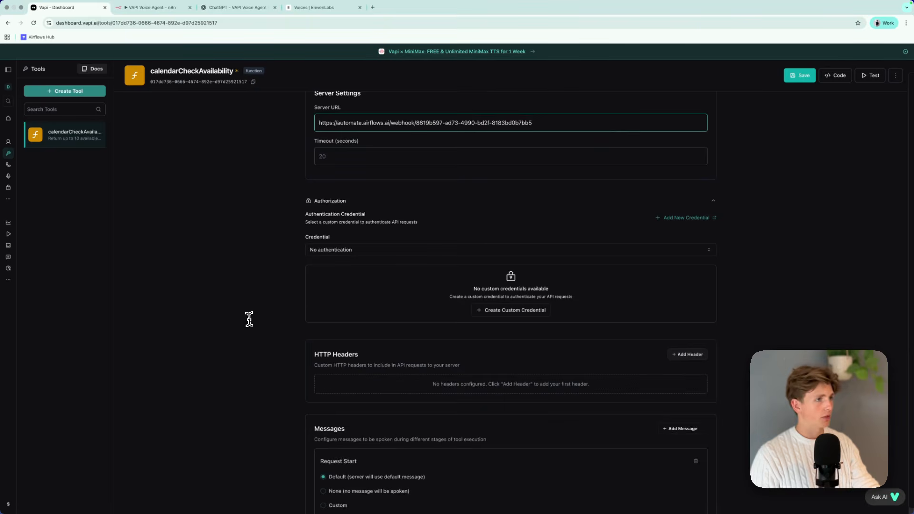
# Examine the imported phone number's settings and the options for creating a new number, leaving the existing number in place.
pyautogui.click(9, 165)
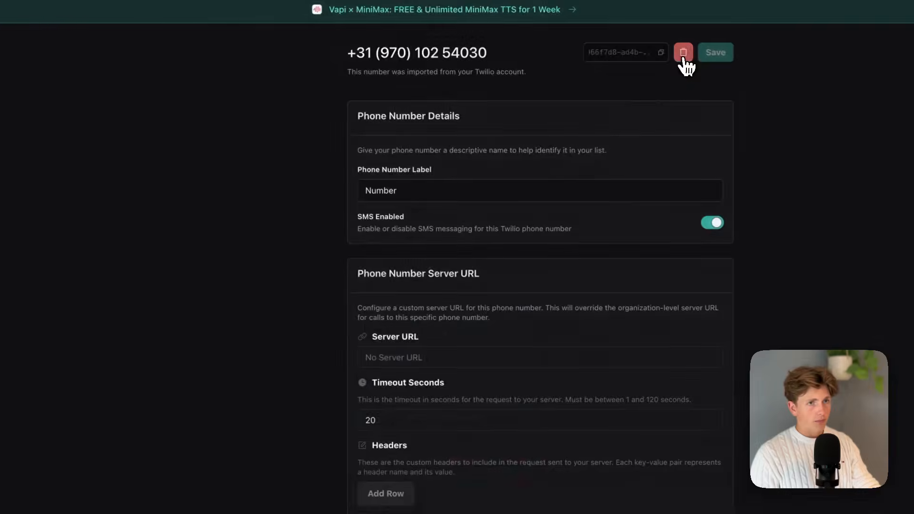
pyautogui.click(684, 52)
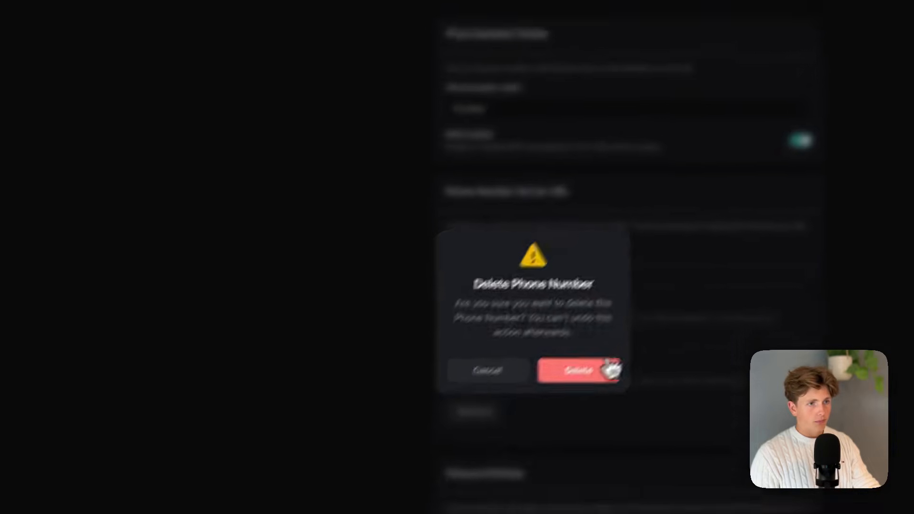
pyautogui.click(542, 347)
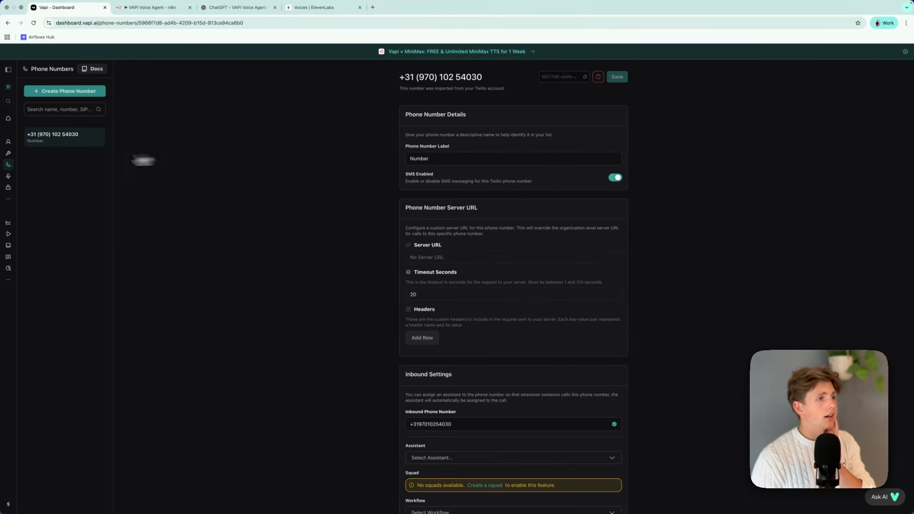
pyautogui.click(79, 90)
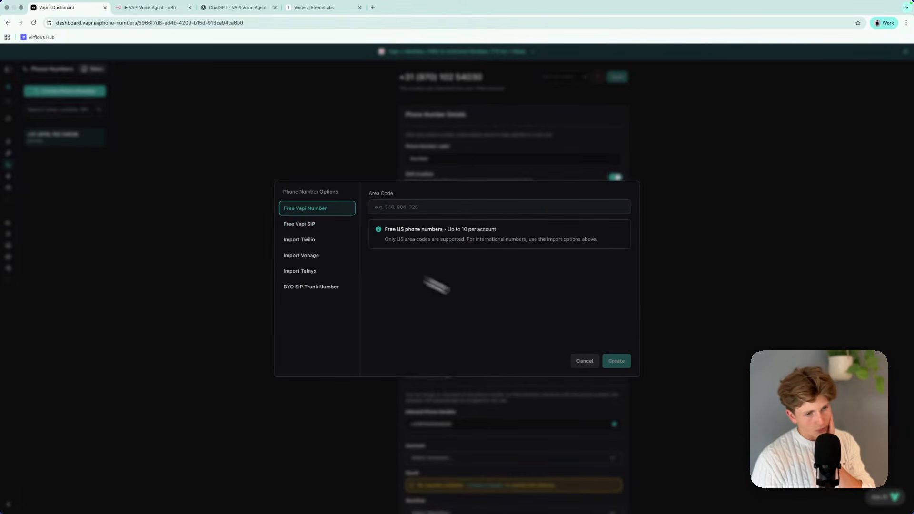
pyautogui.click(585, 361)
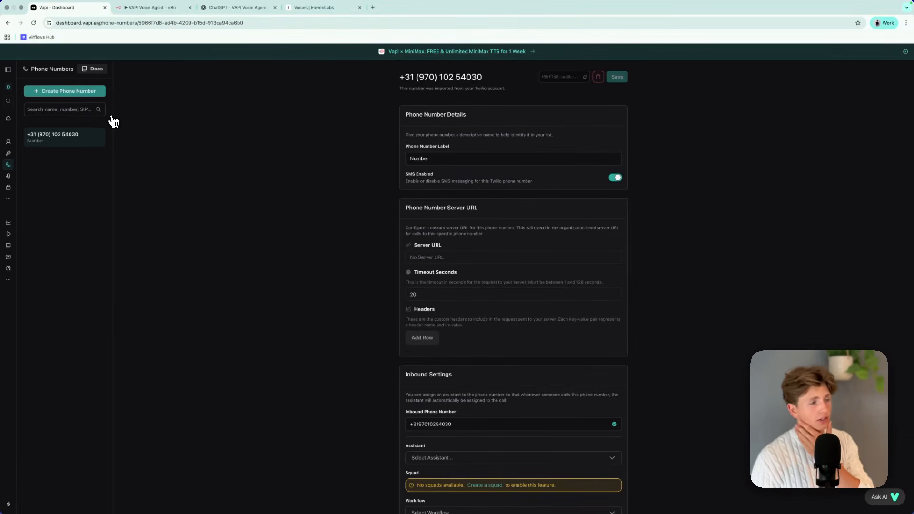
# Review the Twilio phone number import form, including its account SID, auth token and label fields, without importing a number.
pyautogui.click(88, 92)
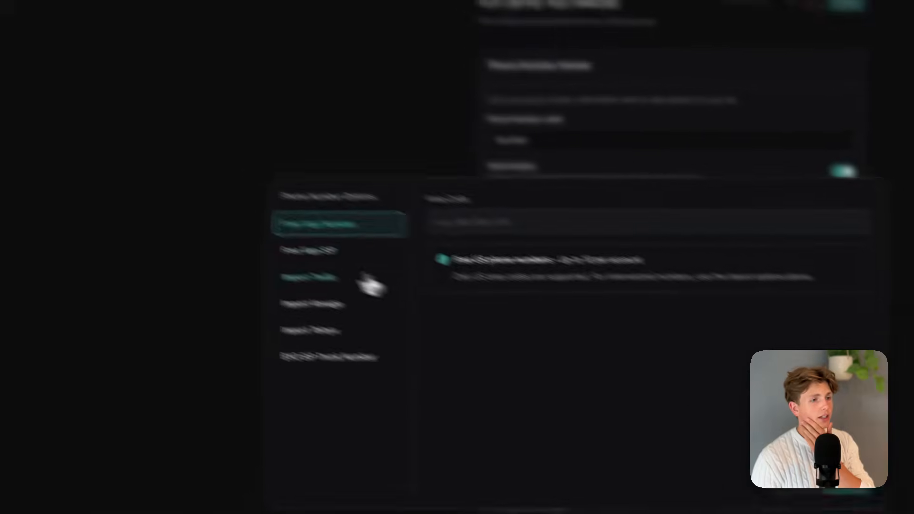
pyautogui.click(252, 251)
pyautogui.click(386, 198)
pyautogui.click(390, 200)
pyautogui.click(393, 205)
pyautogui.click(611, 241)
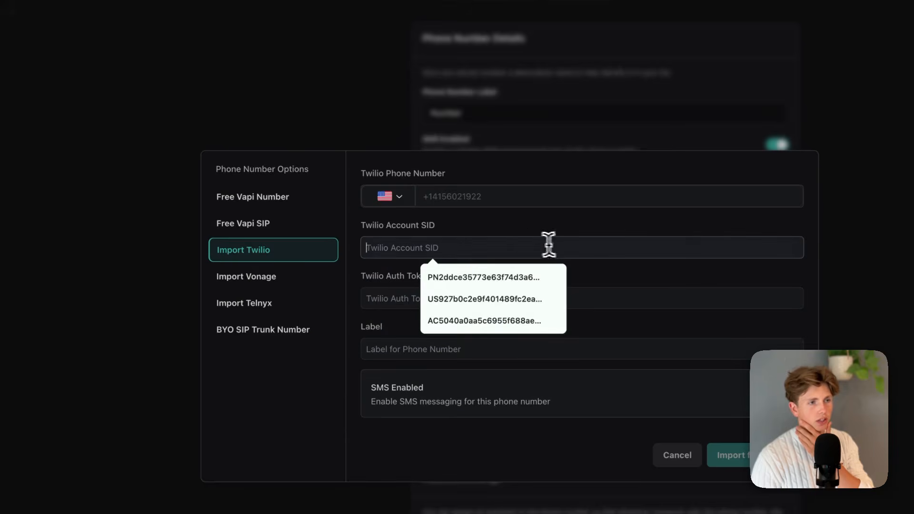
pyautogui.moveTo(303, 296); pyautogui.dragTo(324, 306)
pyautogui.click(264, 303)
pyautogui.moveTo(260, 296); pyautogui.dragTo(307, 298)
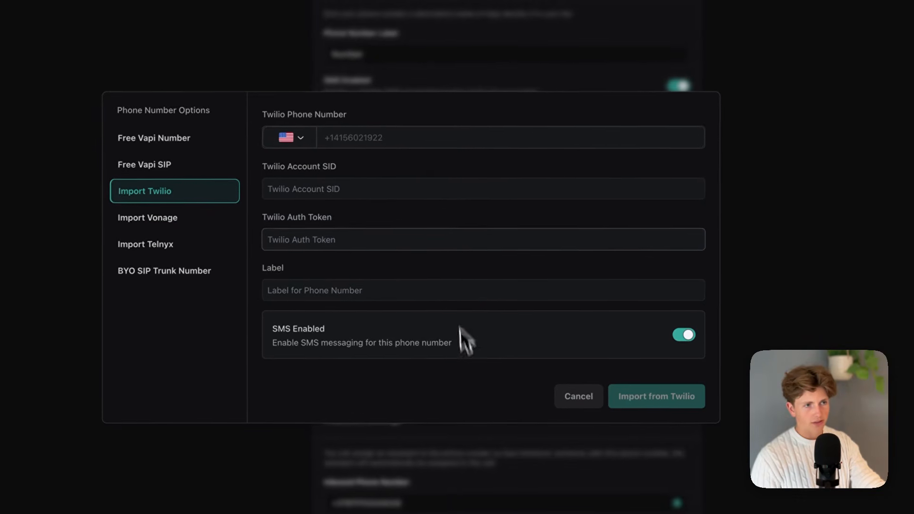
pyautogui.click(371, 141)
pyautogui.click(578, 395)
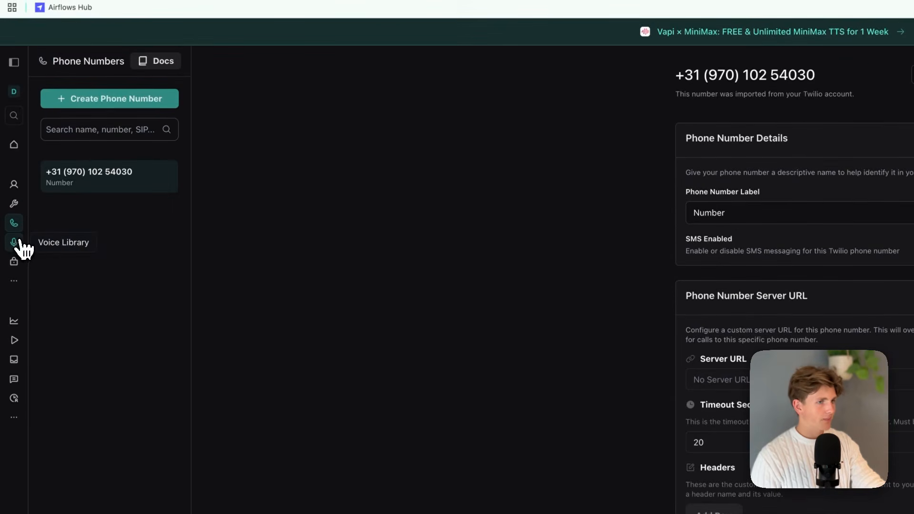
# Look at the Voice Library and the organization's API keys page.
pyautogui.click(22, 244)
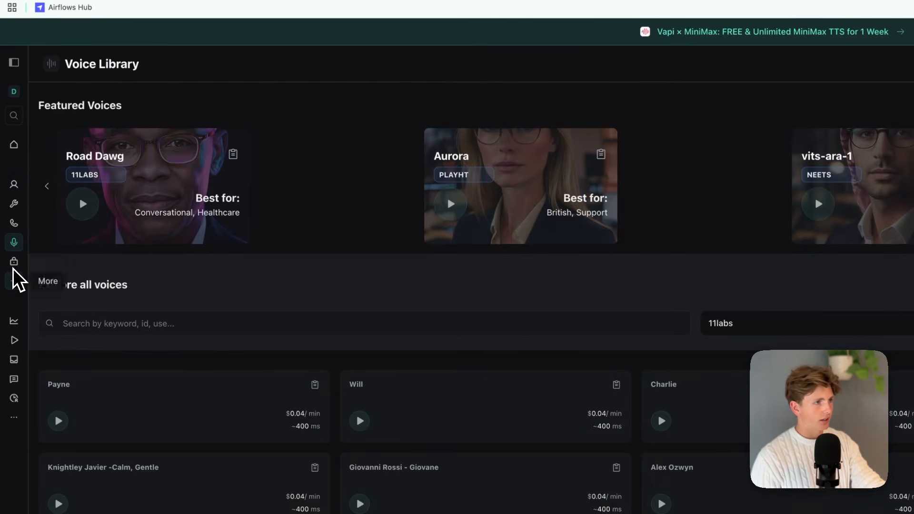
pyautogui.click(14, 281)
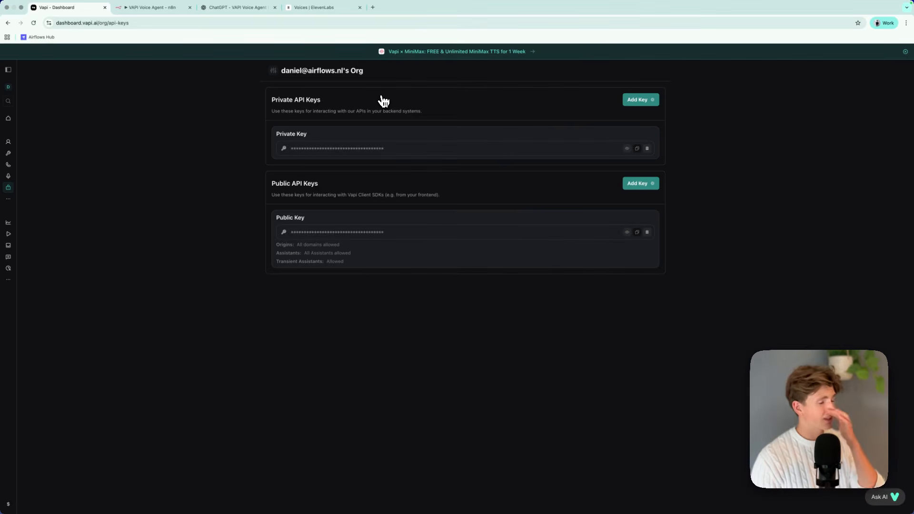
# Switch to the VAPI Voice Agent workflow in n8n and add a Pipedrive Trigger node.
pyautogui.click(183, 8)
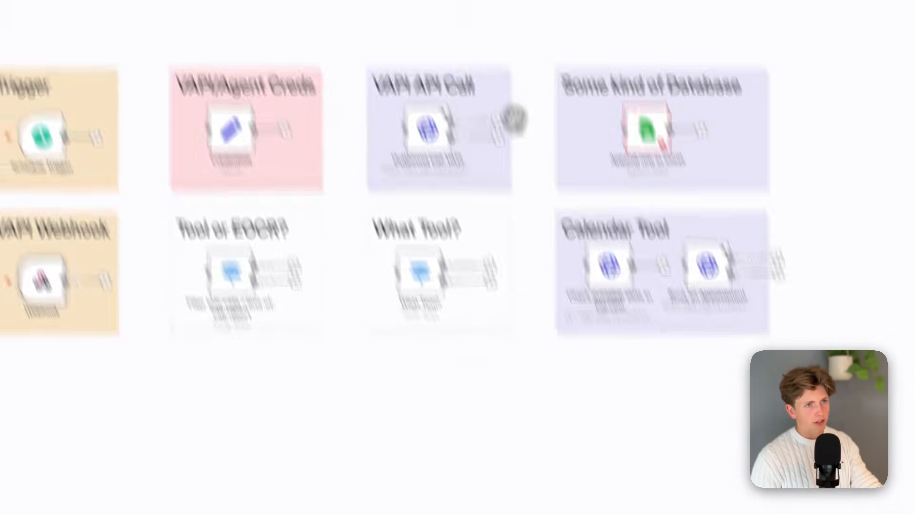
pyautogui.moveTo(519, 108); pyautogui.dragTo(642, 330)
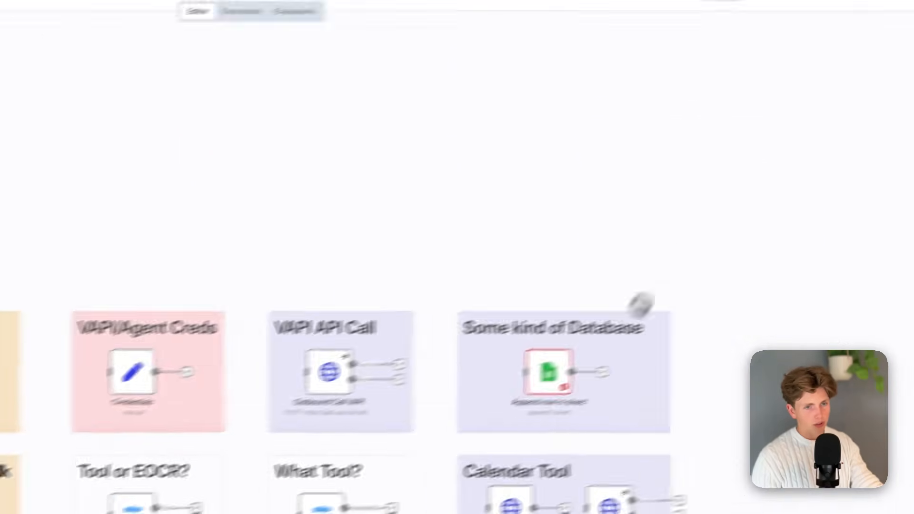
pyautogui.click(892, 54)
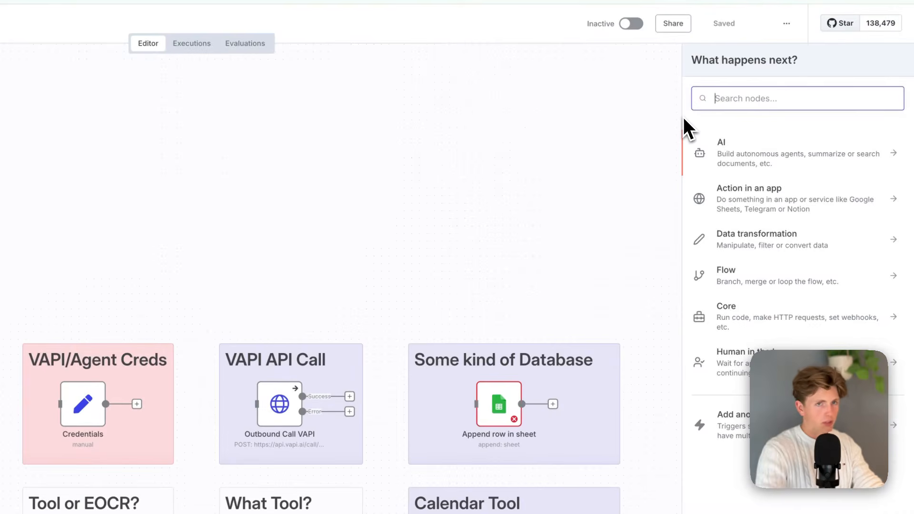
pyautogui.write('pipr')
pyautogui.click(769, 145)
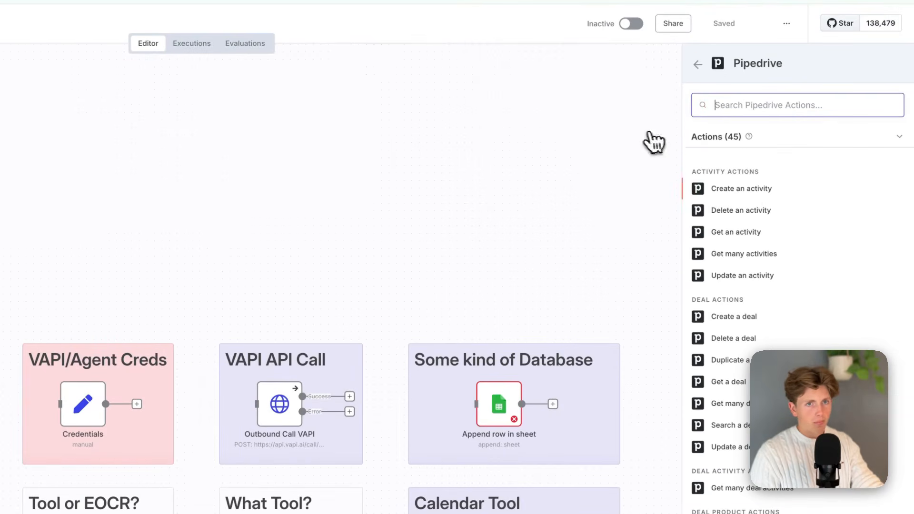
pyautogui.scroll(-10, 756, 205)
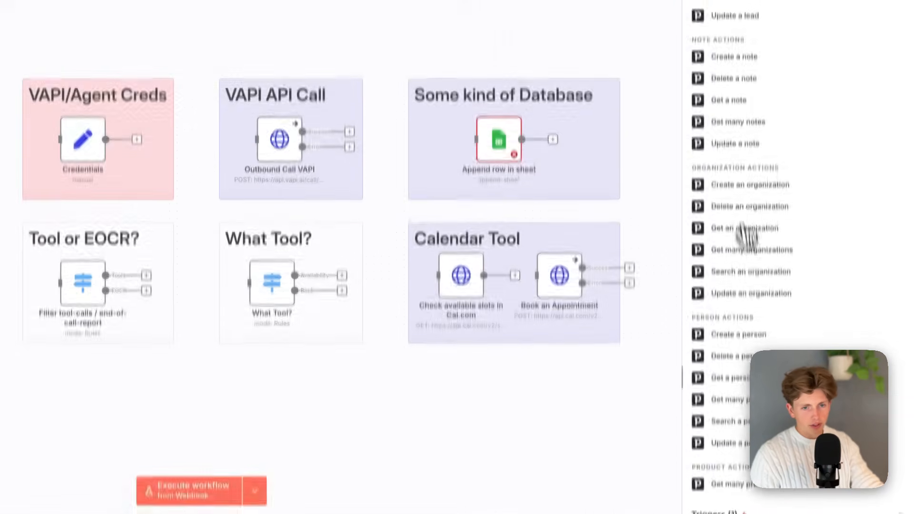
pyautogui.scroll(-1, 762, 495)
pyautogui.click(731, 501)
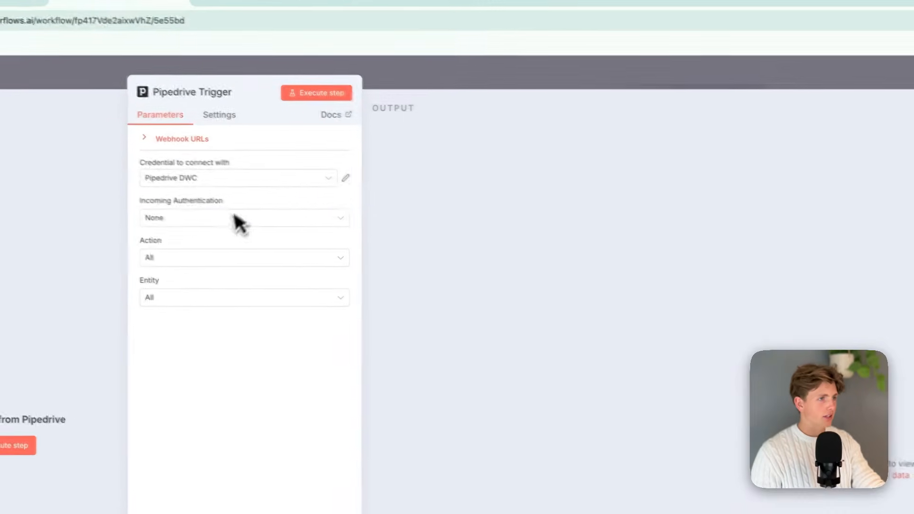
# Set the Pipedrive Trigger's action to Create and its entity to Activity.
pyautogui.click(239, 220)
pyautogui.click(190, 269)
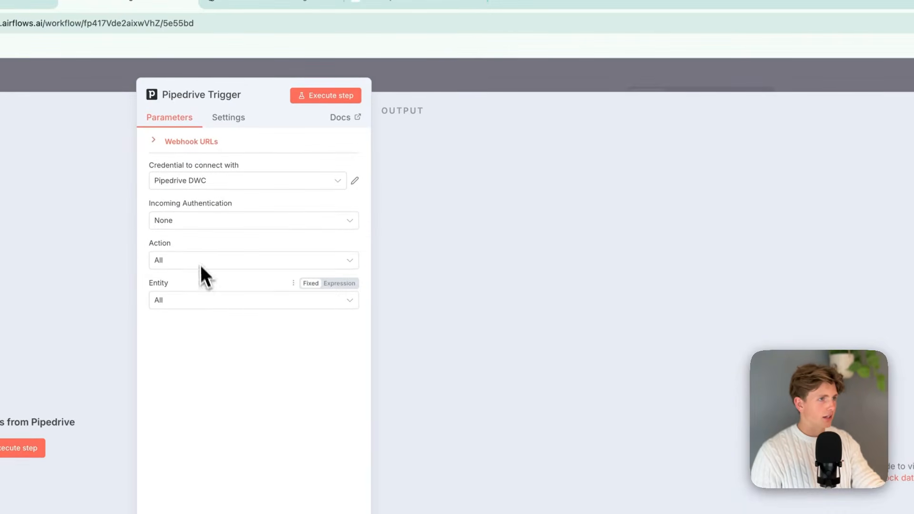
pyautogui.click(192, 257)
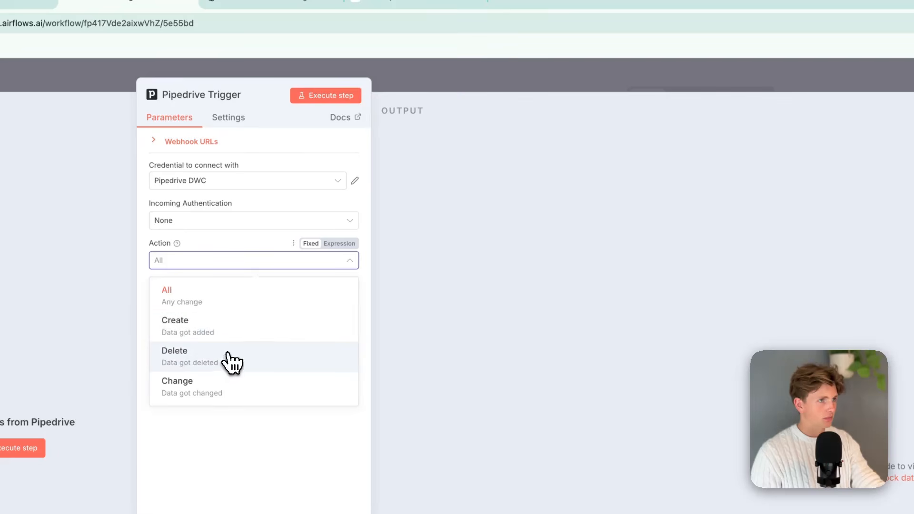
pyautogui.click(221, 300)
pyautogui.click(219, 267)
pyautogui.click(222, 301)
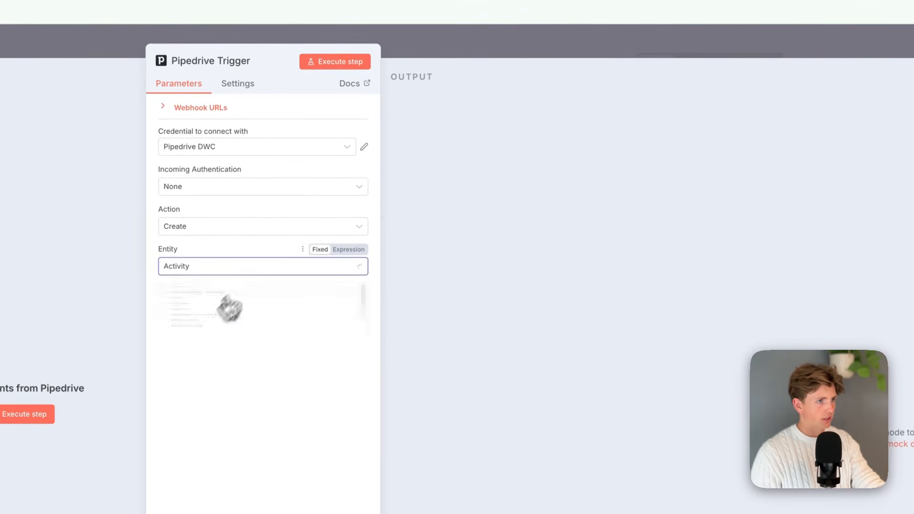
# Place the Outbound Call VAPI node beside the Pipedrive Trigger and connect the trigger to it.
pyautogui.click(462, 50)
pyautogui.moveTo(388, 488); pyautogui.dragTo(472, 107)
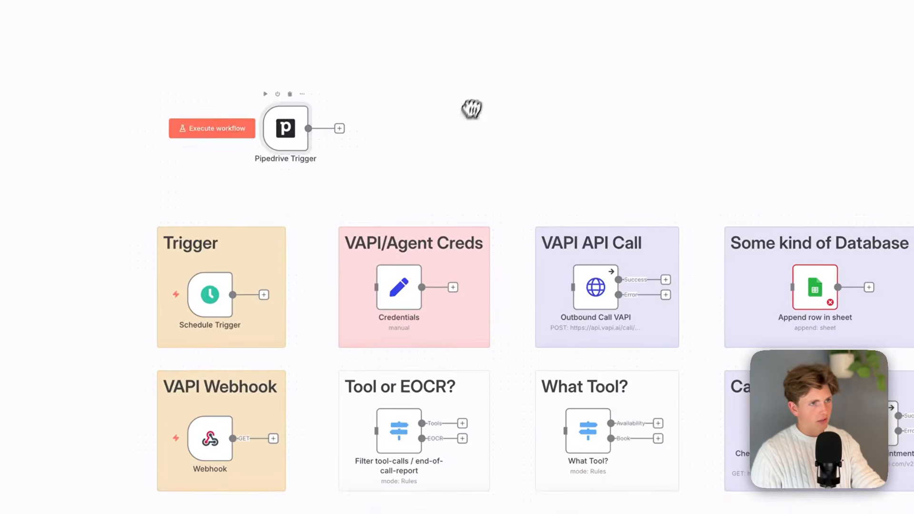
pyautogui.moveTo(603, 288); pyautogui.dragTo(308, 128)
pyautogui.moveTo(244, 29); pyautogui.dragTo(531, 160)
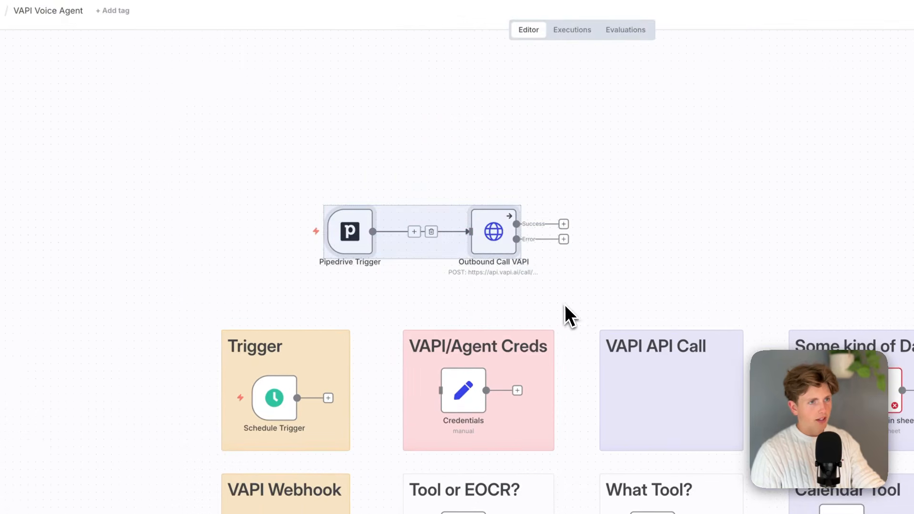
pyautogui.click(565, 307)
pyautogui.moveTo(333, 233)
pyautogui.mouseDown()
pyautogui.moveTo(370, 232)
pyautogui.moveTo(303, 241)
pyautogui.moveTo(370, 233)
pyautogui.moveTo(347, 234)
pyautogui.mouseUp()
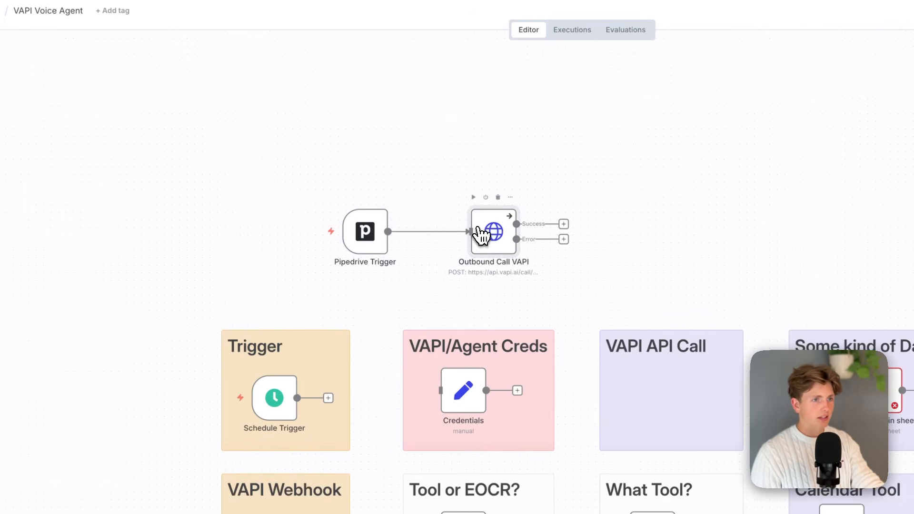
# Review the Outbound Call VAPI node's request URL, header parameters and JSON body.
pyautogui.doubleClick(479, 233)
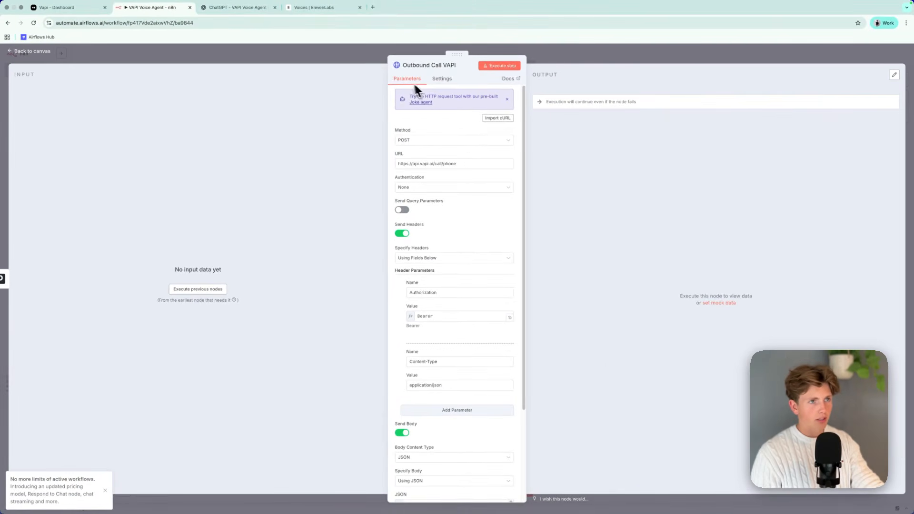
pyautogui.scroll(-5, 429, 143)
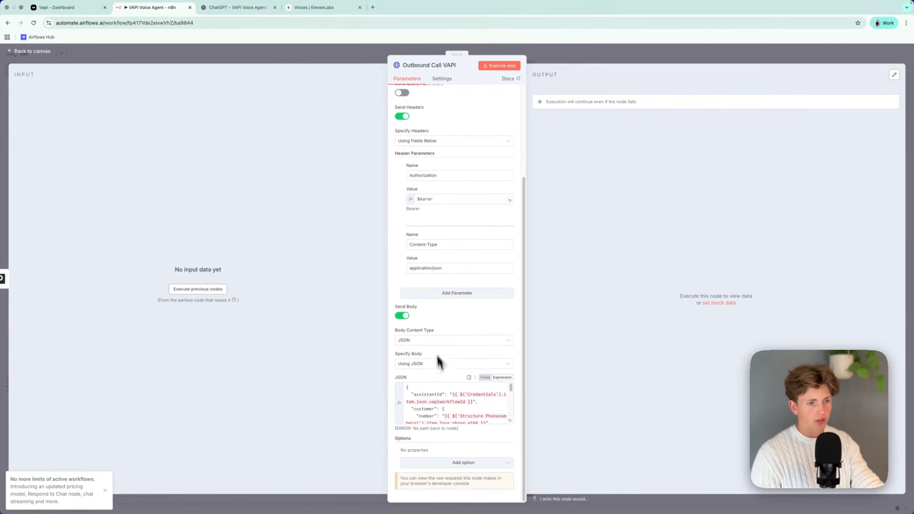
pyautogui.scroll(-5, 472, 403)
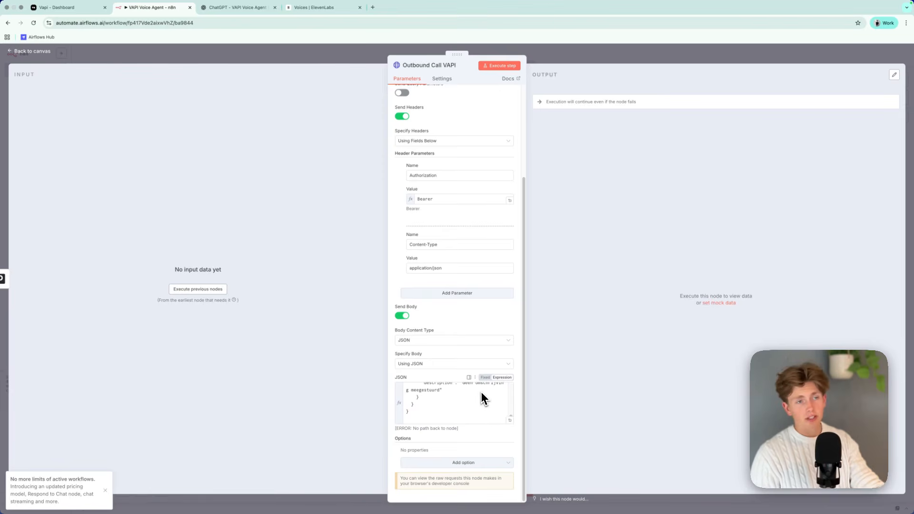
pyautogui.scroll(5, 490, 320)
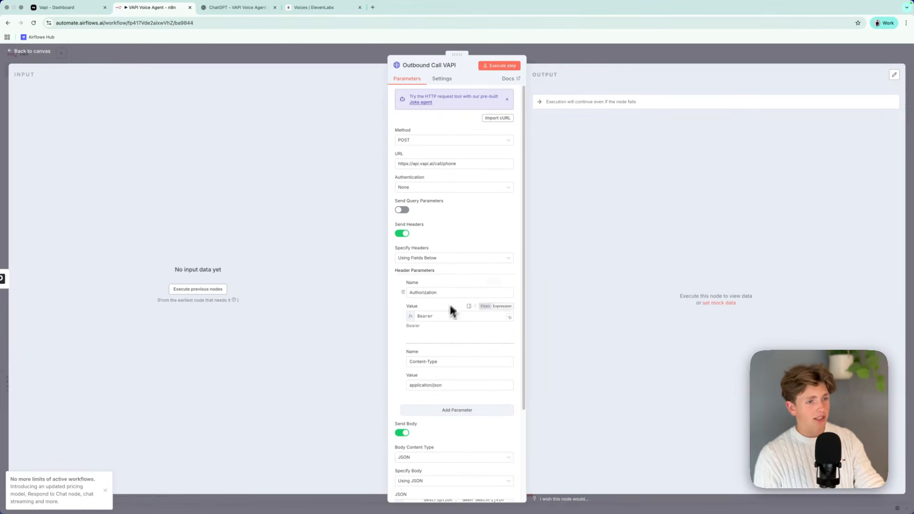
pyautogui.click(295, 55)
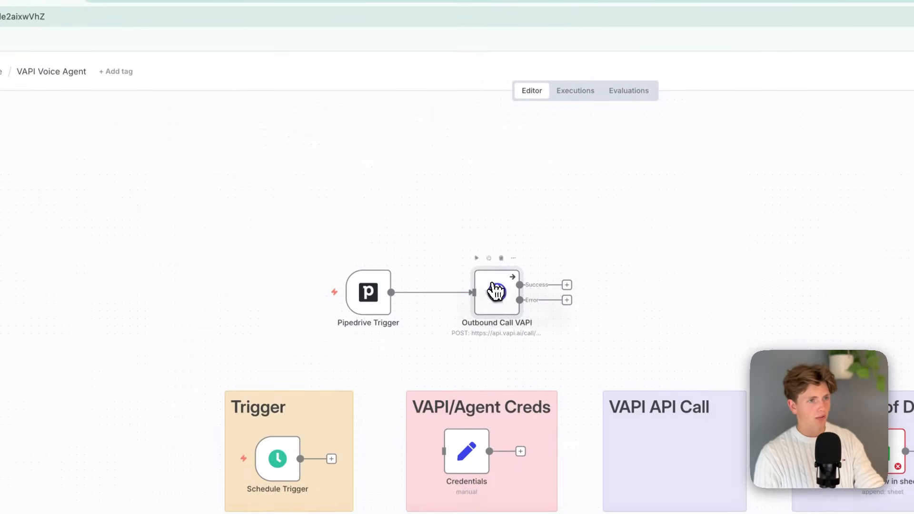
# Disconnect Outbound Call VAPI, return it to the VAPI API Call group and delete the Pipedrive Trigger.
pyautogui.click(444, 292)
pyautogui.moveTo(494, 299); pyautogui.dragTo(662, 459)
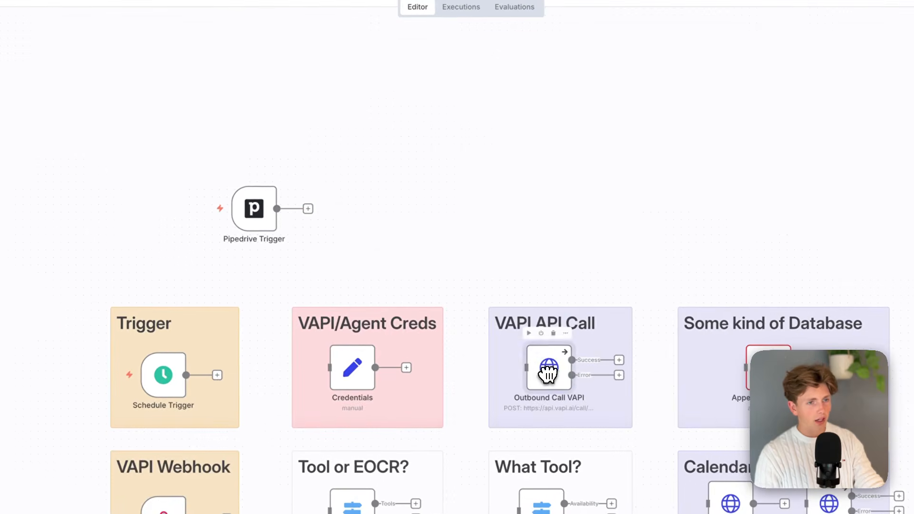
pyautogui.click(258, 174)
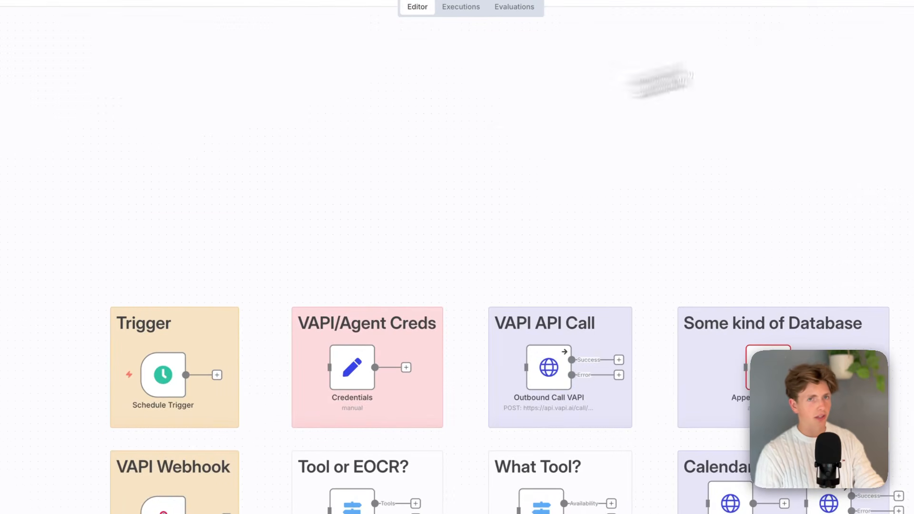
# Switch back to Vapi and browse the dashboard's additional sections.
pyautogui.click(119, 19)
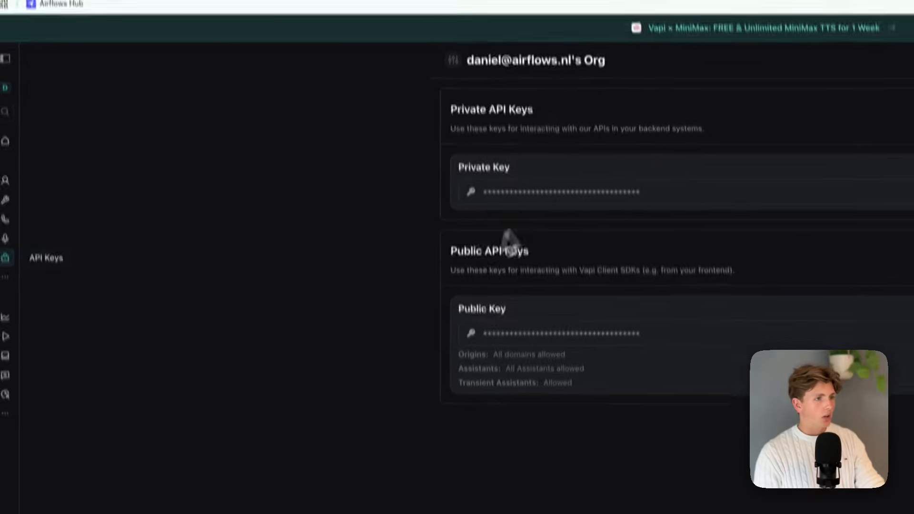
pyautogui.click(6, 336)
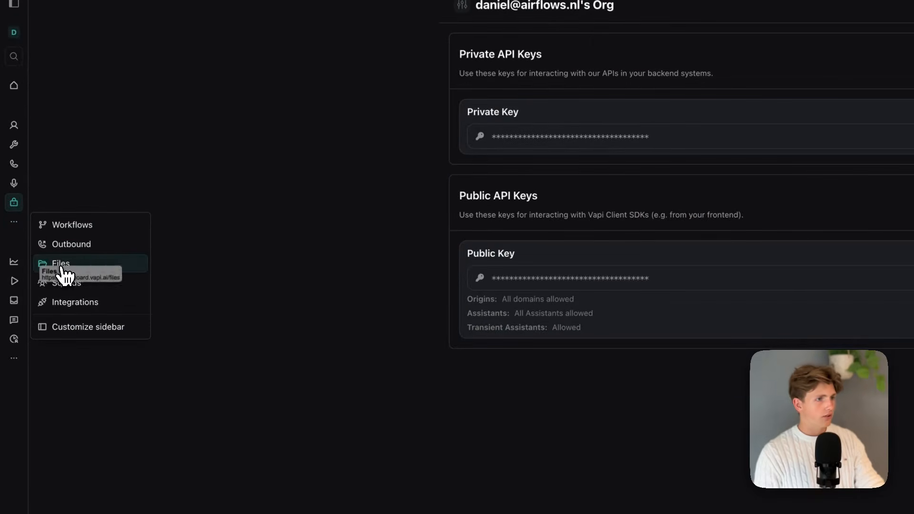
pyautogui.click(81, 281)
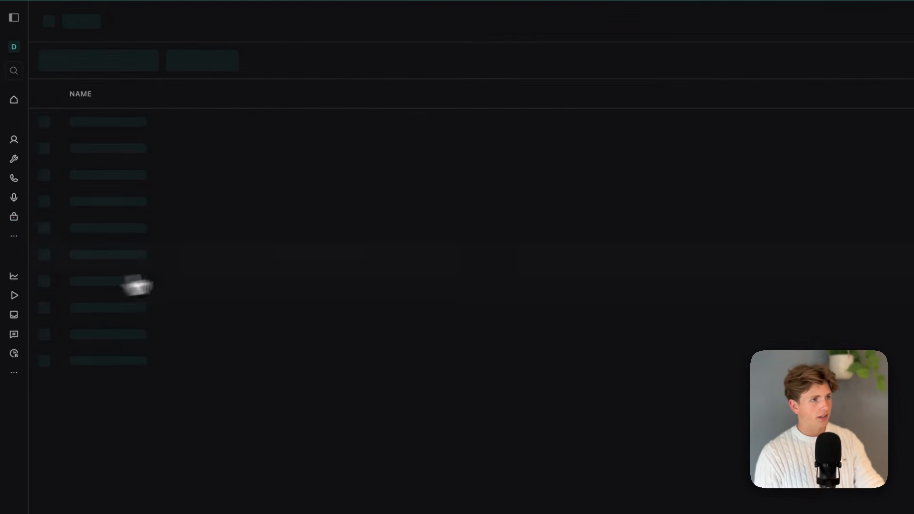
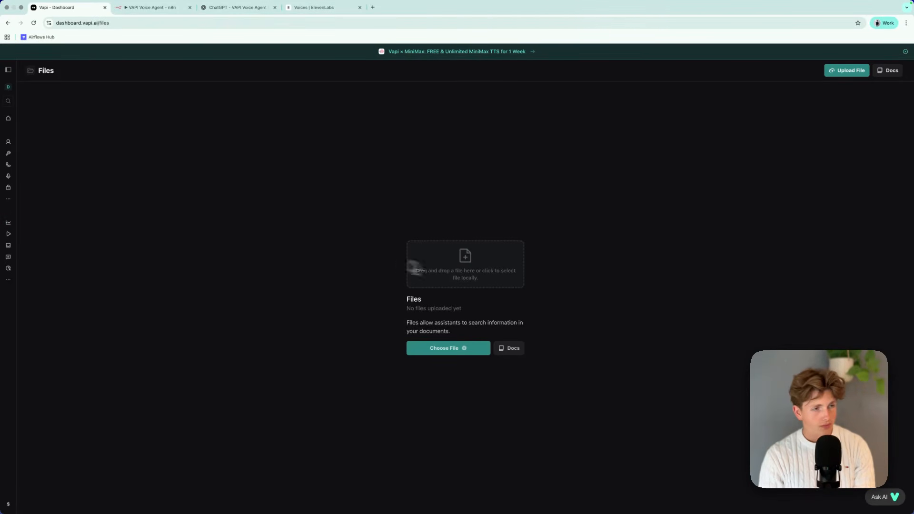
# Browse the Metrics and Call Logs pages and examine the usage, plans and add-ons in billing.
pyautogui.click(9, 223)
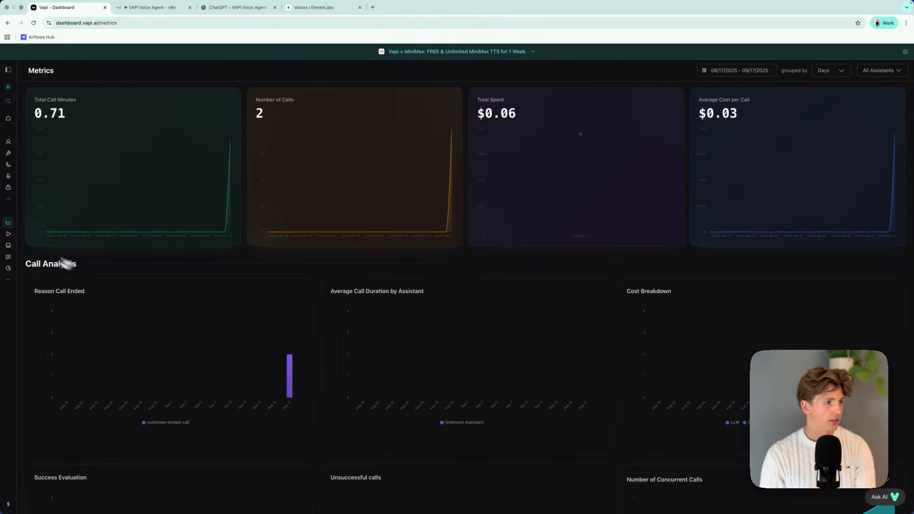
pyautogui.click(10, 310)
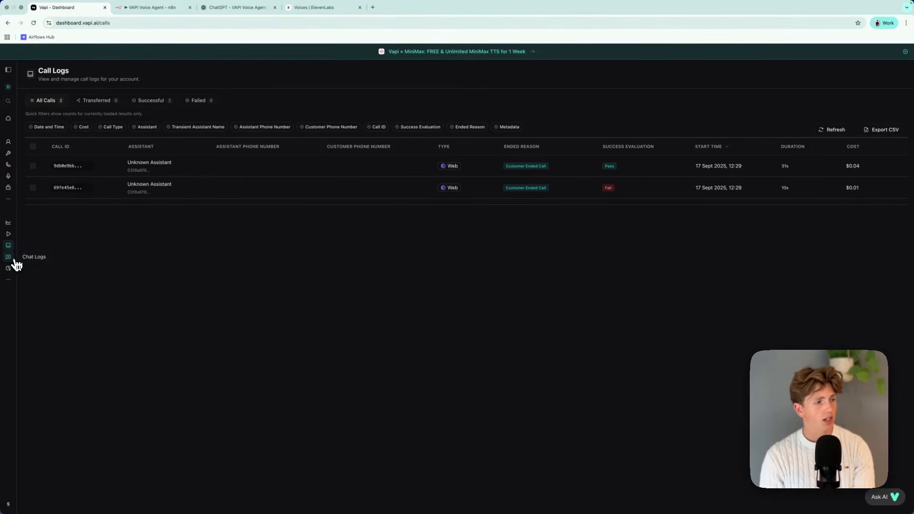
pyautogui.click(16, 505)
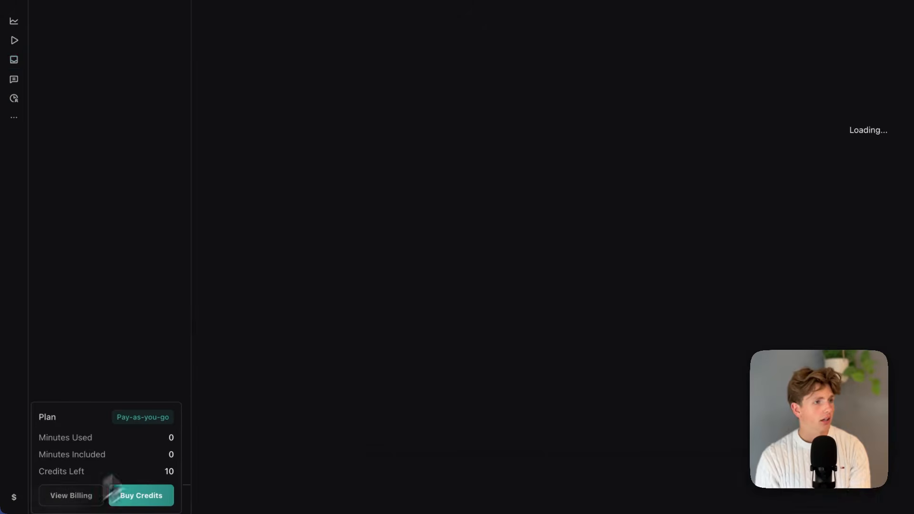
pyautogui.click(98, 495)
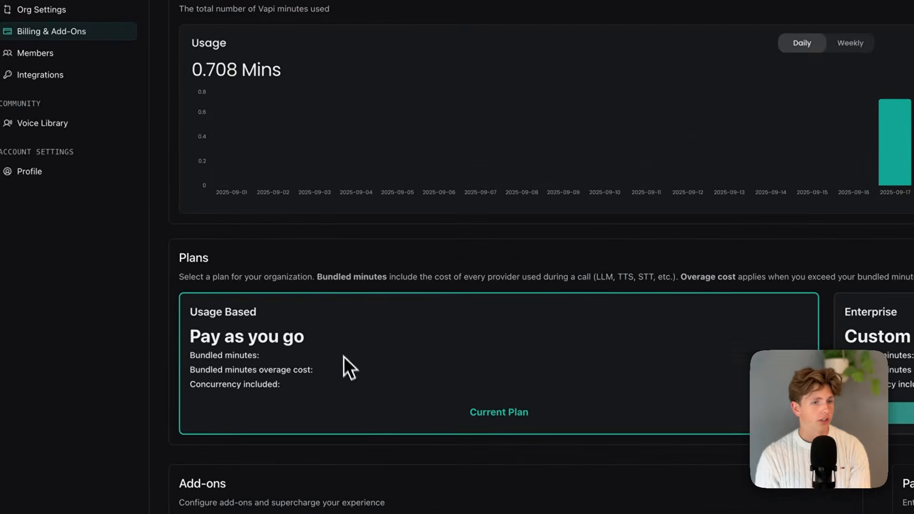
pyautogui.scroll(-3, 344, 362)
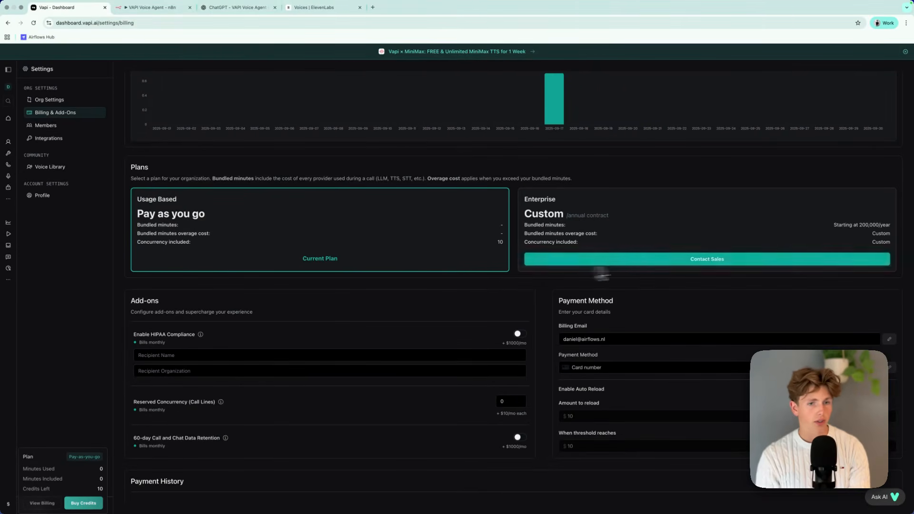
pyautogui.scroll(3, 619, 375)
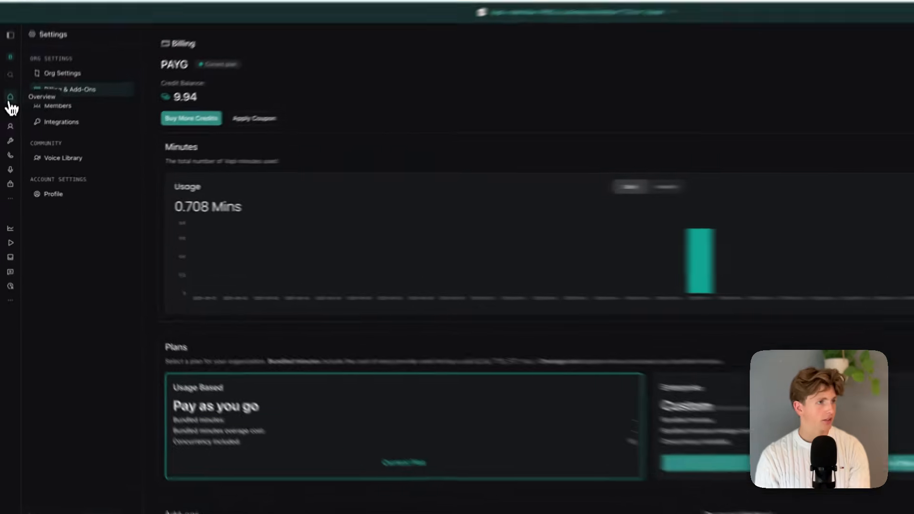
# Return to the home dashboard and review the organization and server URL settings.
pyautogui.click(8, 120)
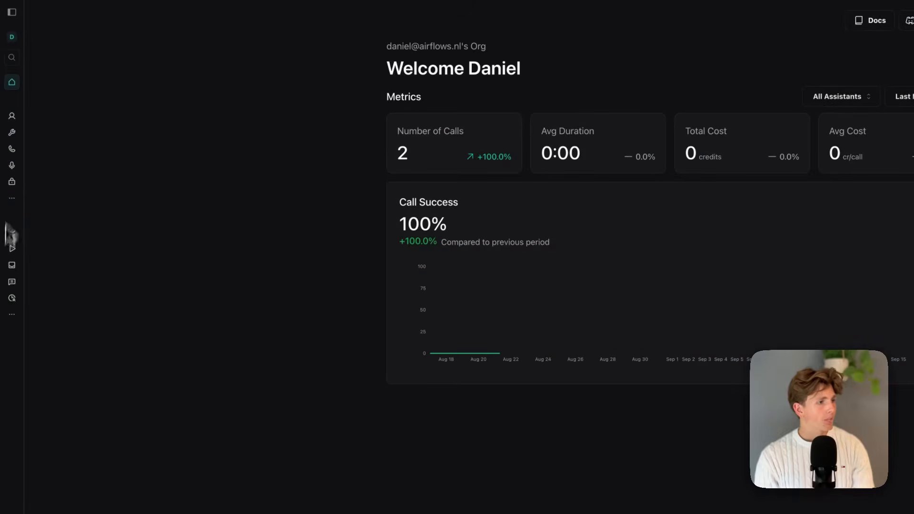
pyautogui.click(22, 39)
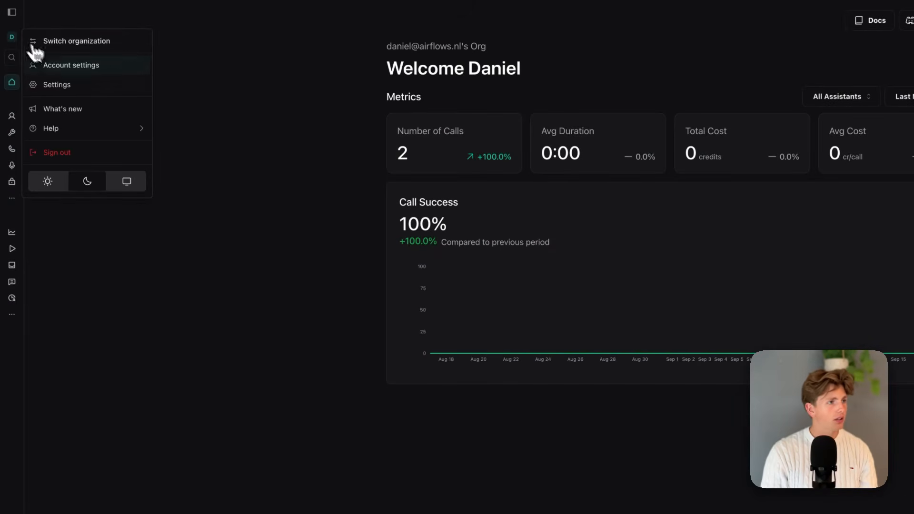
pyautogui.click(67, 84)
pyautogui.scroll(-4, 450, 190)
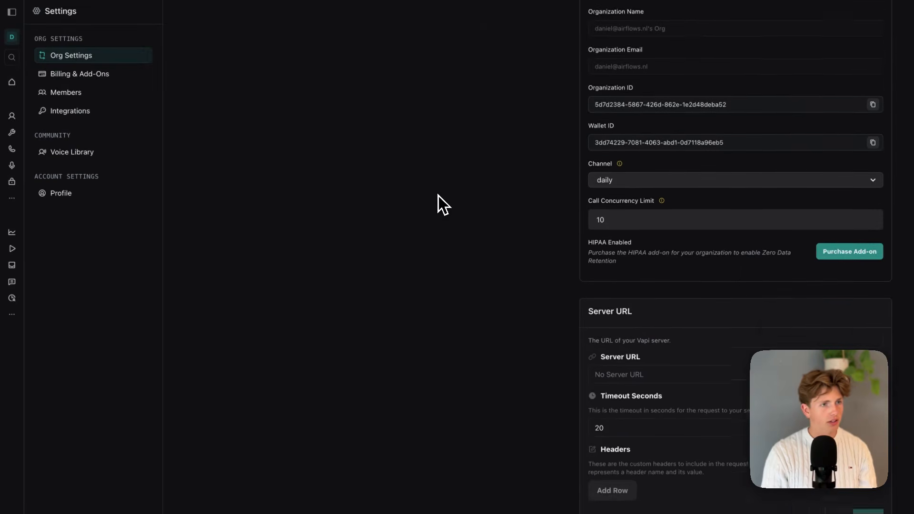
pyautogui.scroll(4, 444, 226)
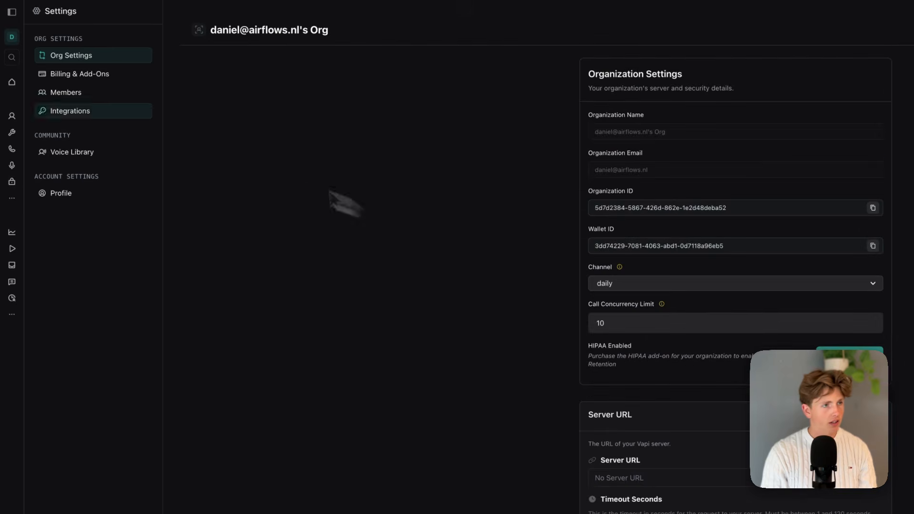
pyautogui.click(70, 74)
# Open the Morgan assistant's Advanced settings and look over the privacy options and Start Speaking Plan.
pyautogui.click(14, 117)
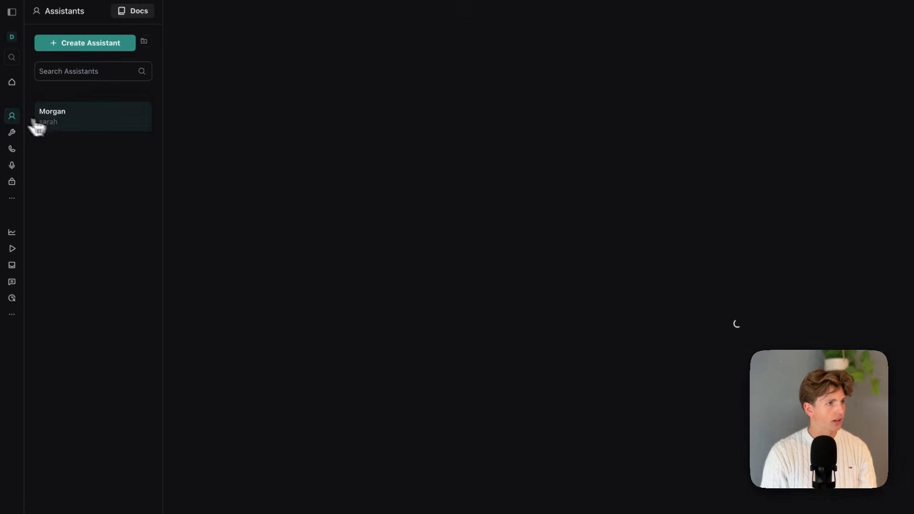
pyautogui.click(466, 57)
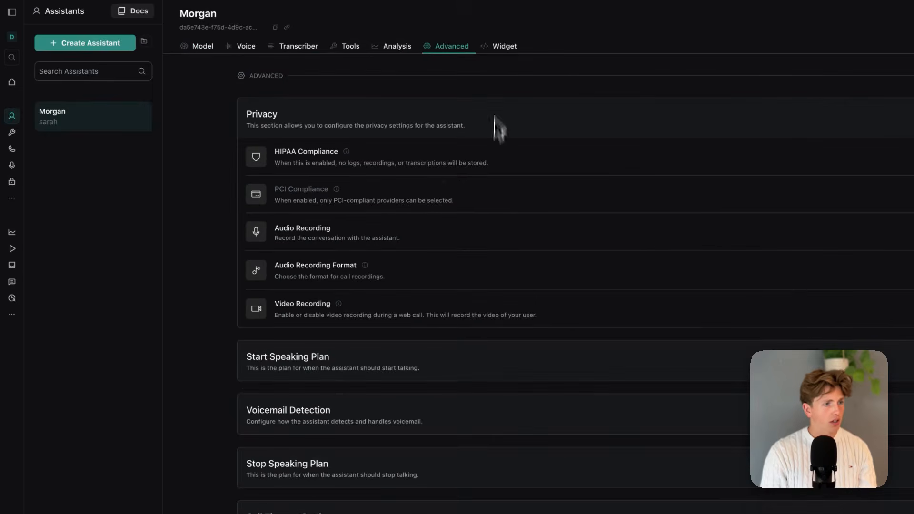
pyautogui.scroll(-2, 376, 271)
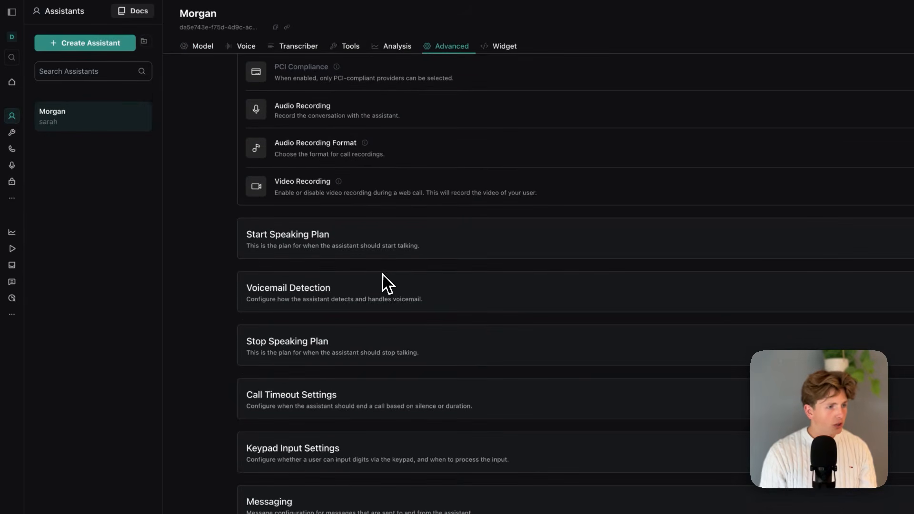
pyautogui.click(451, 237)
pyautogui.click(560, 241)
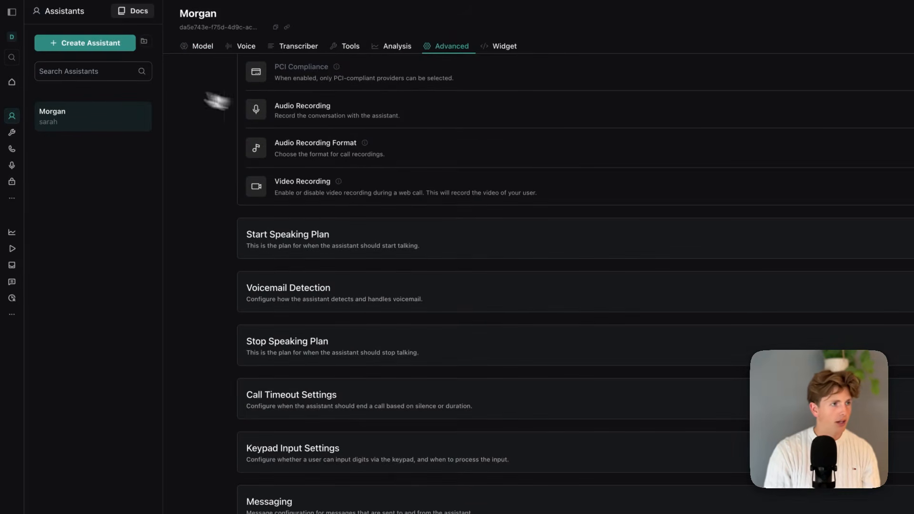
# Go through the Morgan assistant's Model, Voice, Transcriber and Tools settings up to Analysis.
pyautogui.click(12, 118)
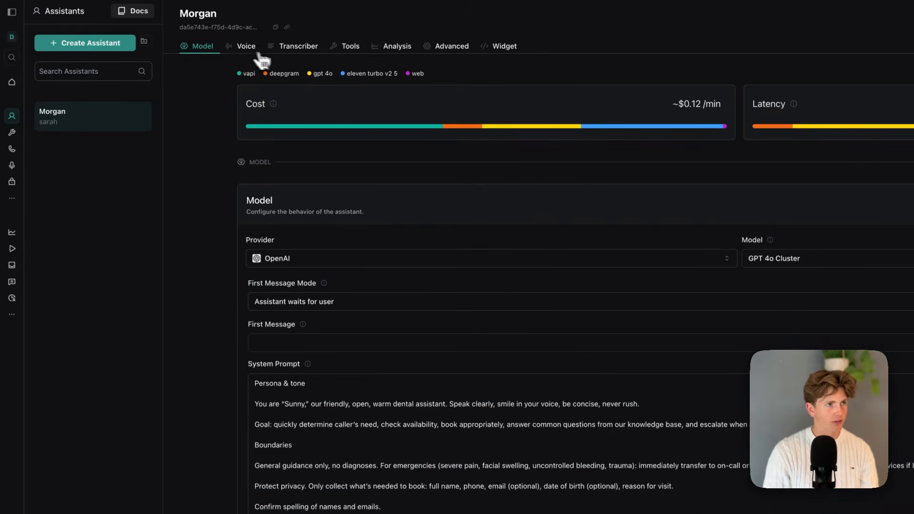
pyautogui.click(244, 50)
pyautogui.click(299, 53)
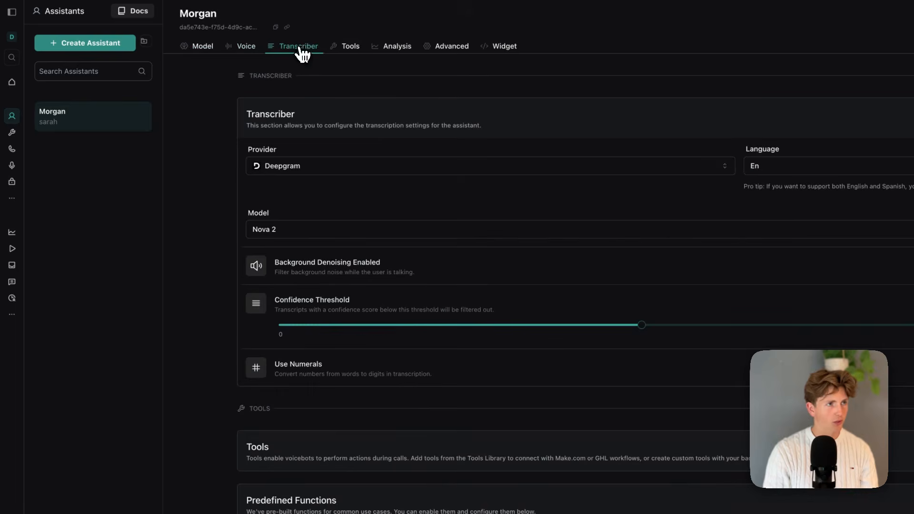
pyautogui.click(353, 49)
pyautogui.click(398, 46)
# Expand the Summary section in Analysis, review its call-summary prompt and timing options, and collapse it.
pyautogui.click(445, 209)
pyautogui.moveTo(364, 117); pyautogui.dragTo(400, 138)
pyautogui.click(411, 176)
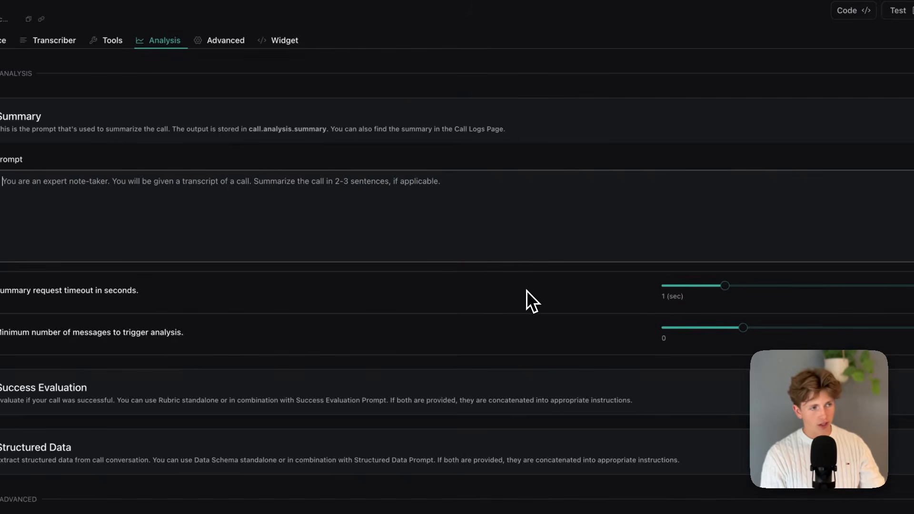
pyautogui.click(379, 190)
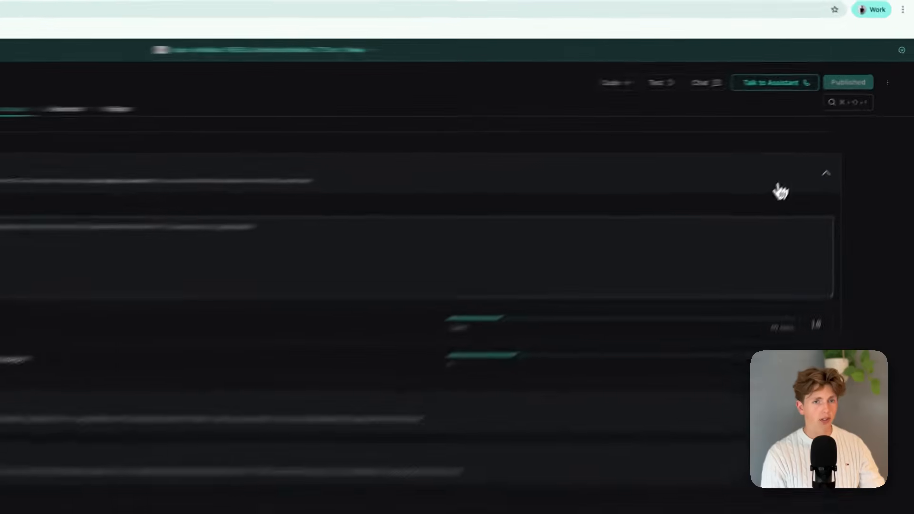
pyautogui.click(814, 148)
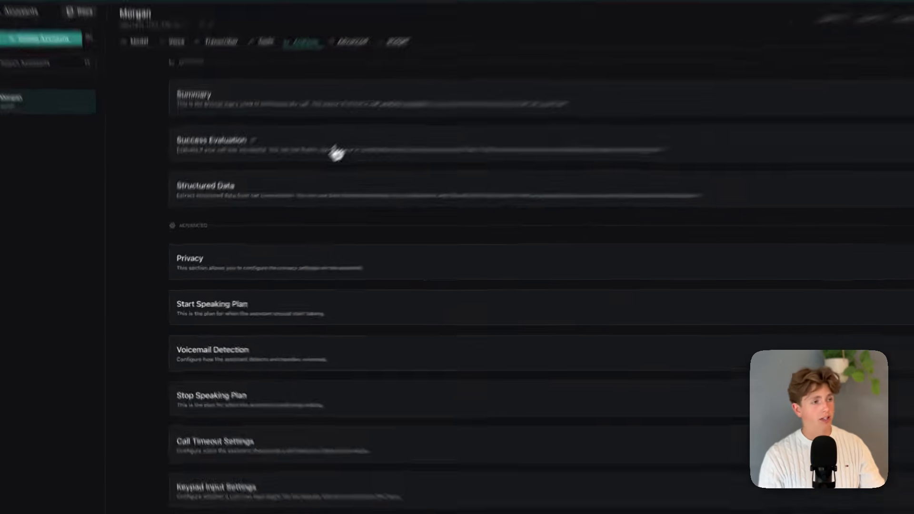
# Expand Success Evaluation and review its prompt and the available evaluation rubrics without choosing one.
pyautogui.click(297, 180)
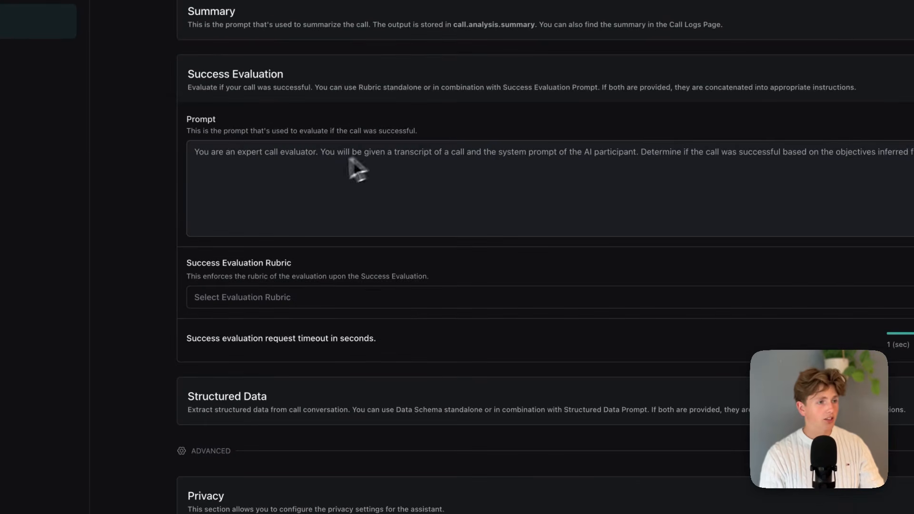
pyautogui.click(370, 301)
pyautogui.scroll(-2, 357, 413)
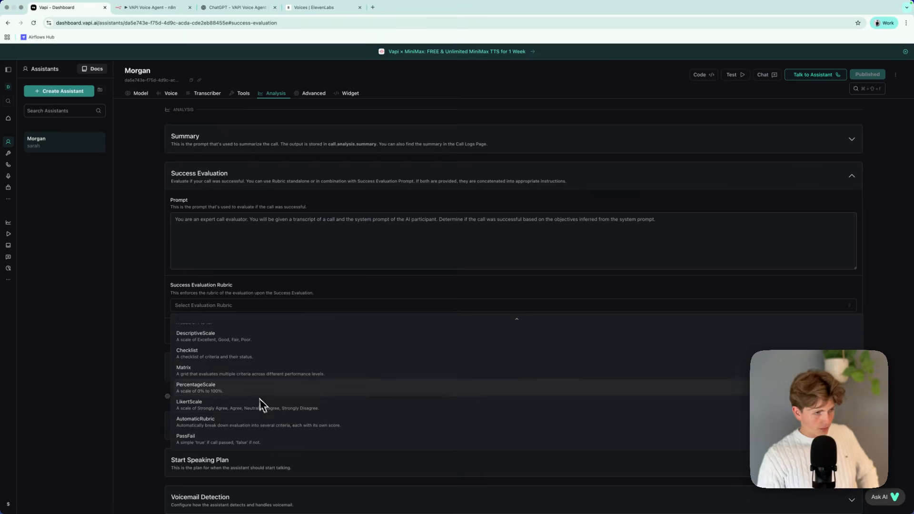
pyautogui.scroll(1, 291, 340)
pyautogui.scroll(-1, 256, 381)
pyautogui.scroll(-2, 271, 416)
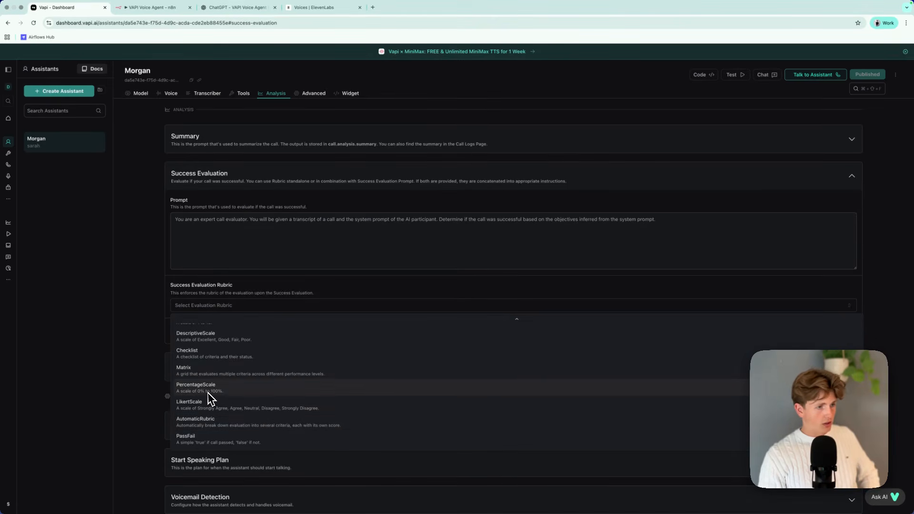
pyautogui.scroll(2, 267, 380)
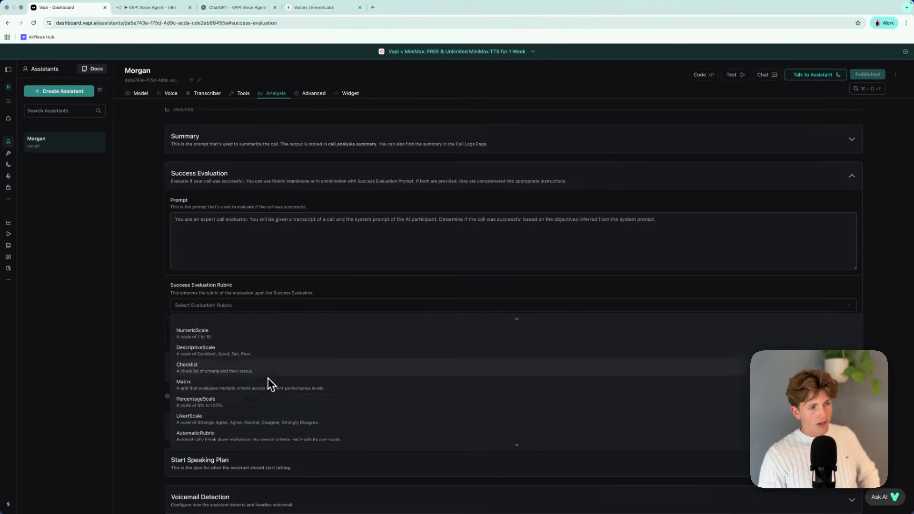
pyautogui.click(333, 275)
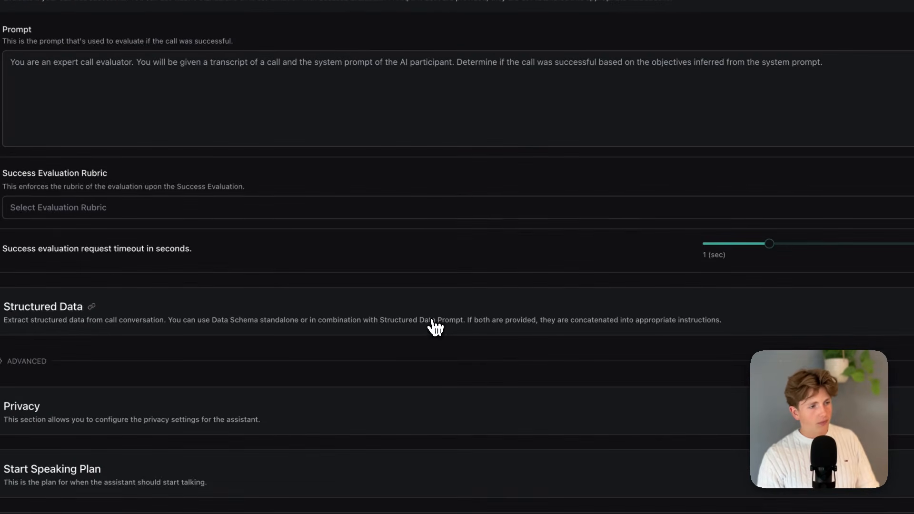
# Expand Structured Data, review its extraction prompt and property options, and collapse it again.
pyautogui.click(434, 326)
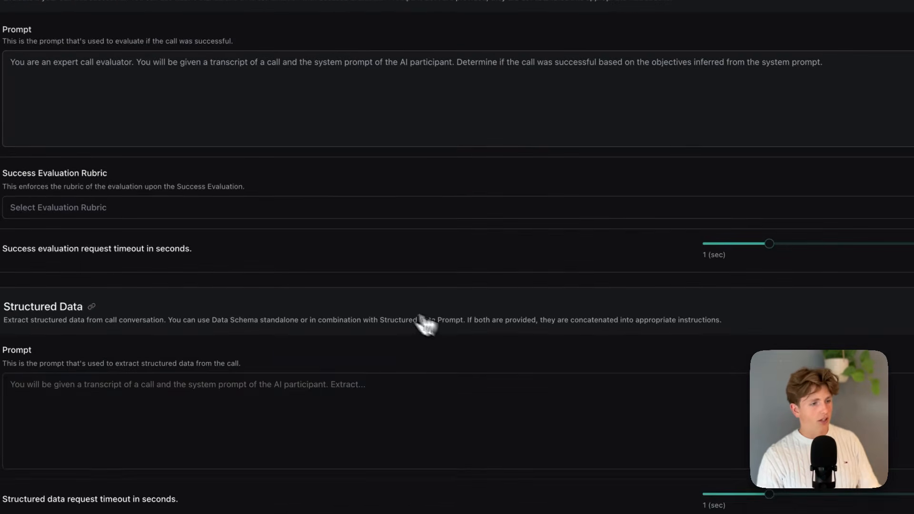
pyautogui.scroll(-2, 390, 305)
pyautogui.click(377, 281)
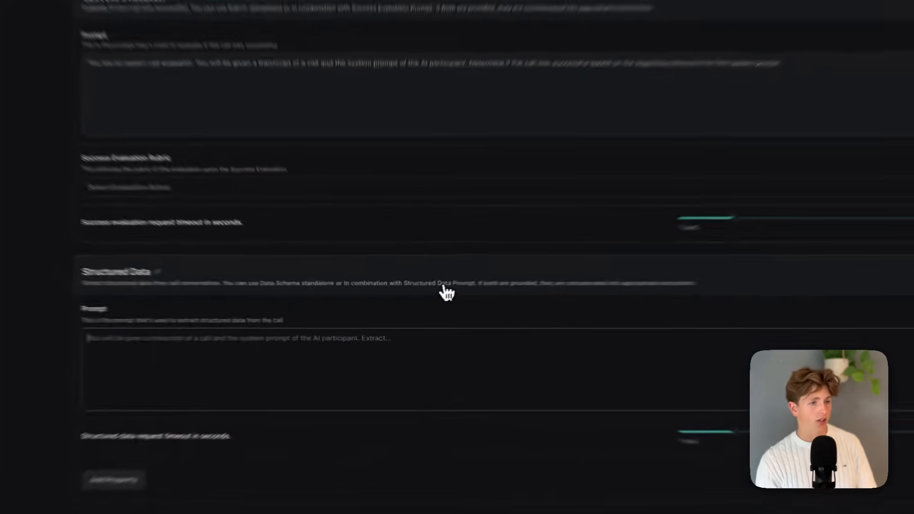
pyautogui.click(421, 298)
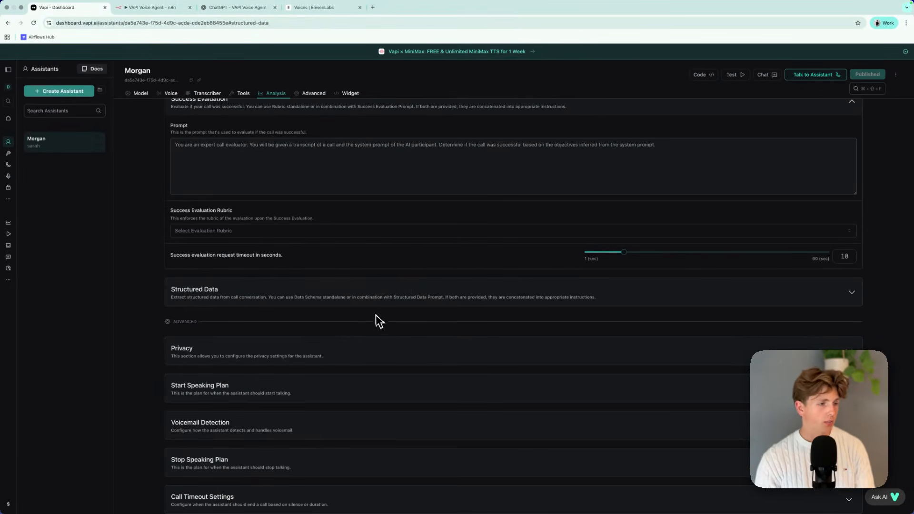
# Expand the advanced sections from Start Speaking Plan through Messaging, including voicemail detection, call timeout and keypad input.
pyautogui.scroll(-2, 388, 353)
pyautogui.scroll(-1, 381, 339)
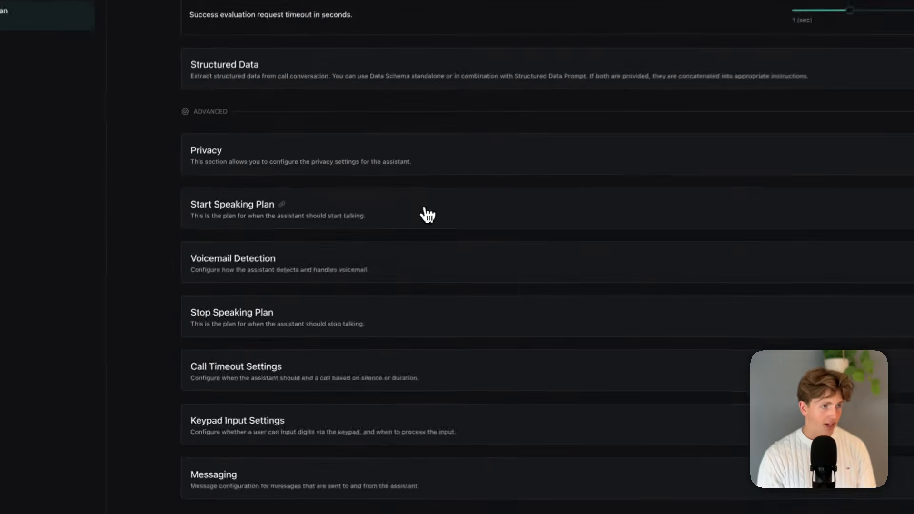
pyautogui.click(329, 276)
pyautogui.scroll(-5, 350, 298)
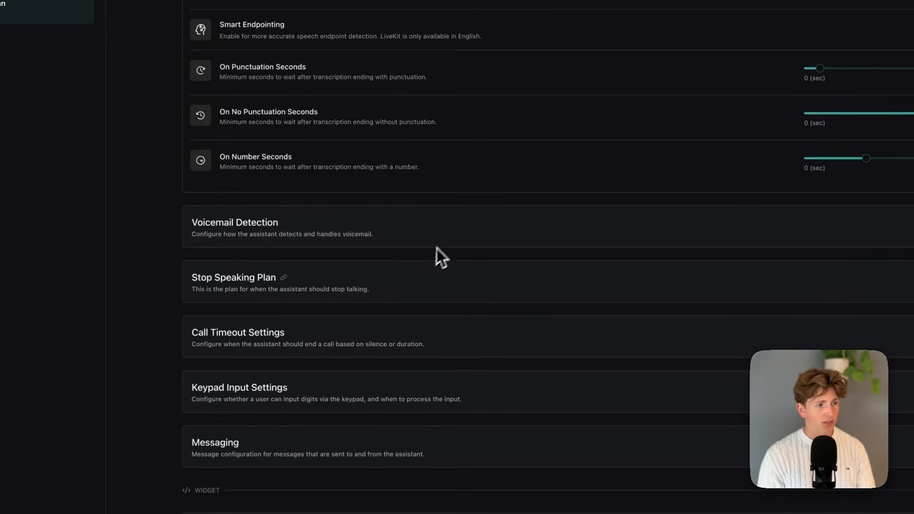
pyautogui.click(444, 236)
pyautogui.click(469, 316)
pyautogui.scroll(-4, 476, 324)
pyautogui.click(503, 332)
pyautogui.scroll(-3, 504, 343)
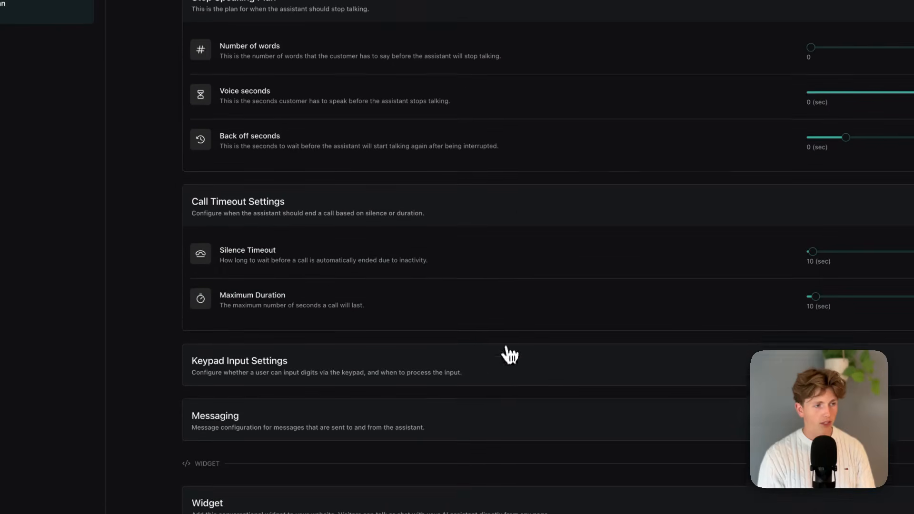
pyautogui.click(512, 355)
pyautogui.scroll(-3, 516, 362)
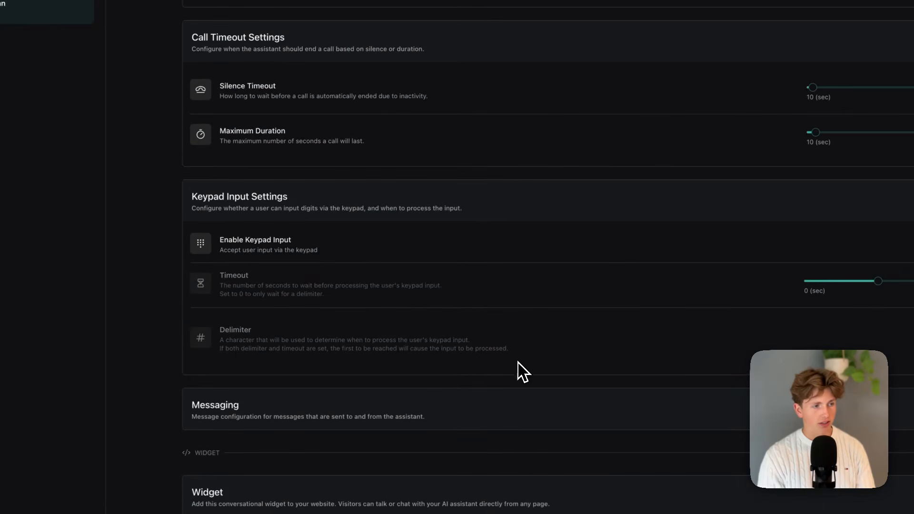
pyautogui.click(498, 406)
# Examine the Start Speaking Plan's wait and punctuation timings, voicemail detection, and the Stop Speaking Plan options.
pyautogui.scroll(-2, 500, 391)
pyautogui.scroll(15, 505, 376)
pyautogui.scroll(-9, 507, 372)
pyautogui.scroll(8, 507, 373)
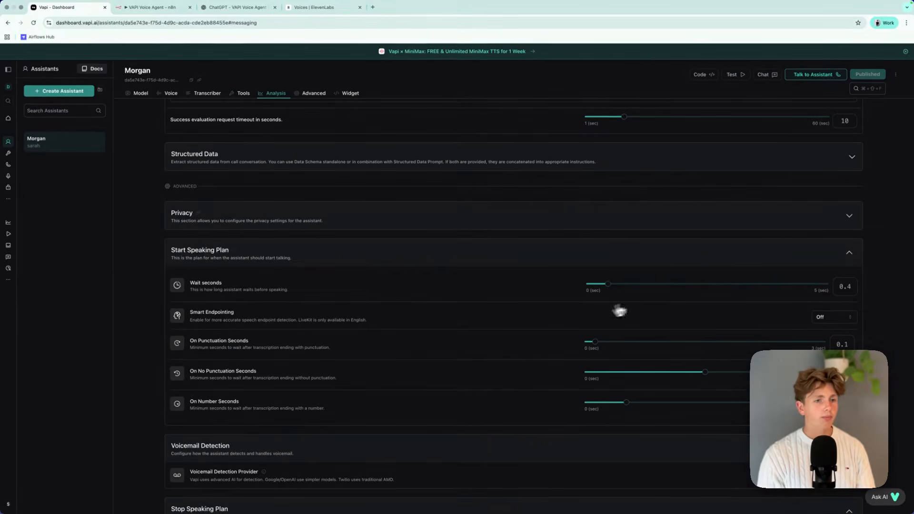
pyautogui.scroll(-3, 374, 288)
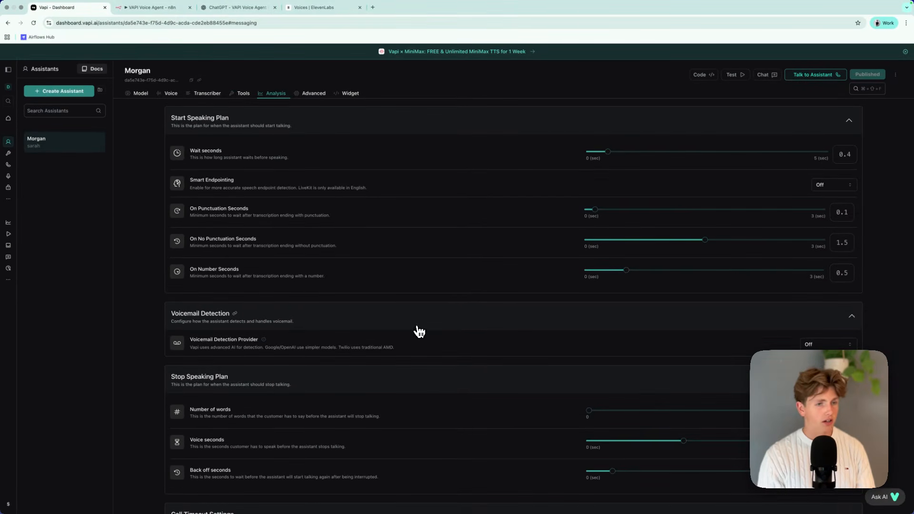
pyautogui.scroll(1, 471, 366)
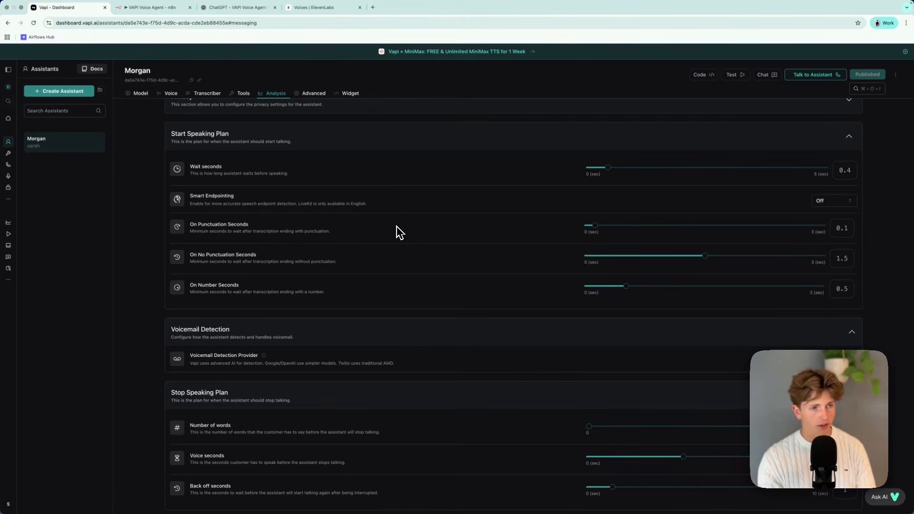
pyautogui.moveTo(189, 255); pyautogui.dragTo(294, 251)
pyautogui.moveTo(429, 247); pyautogui.dragTo(429, 269)
pyautogui.click(476, 268)
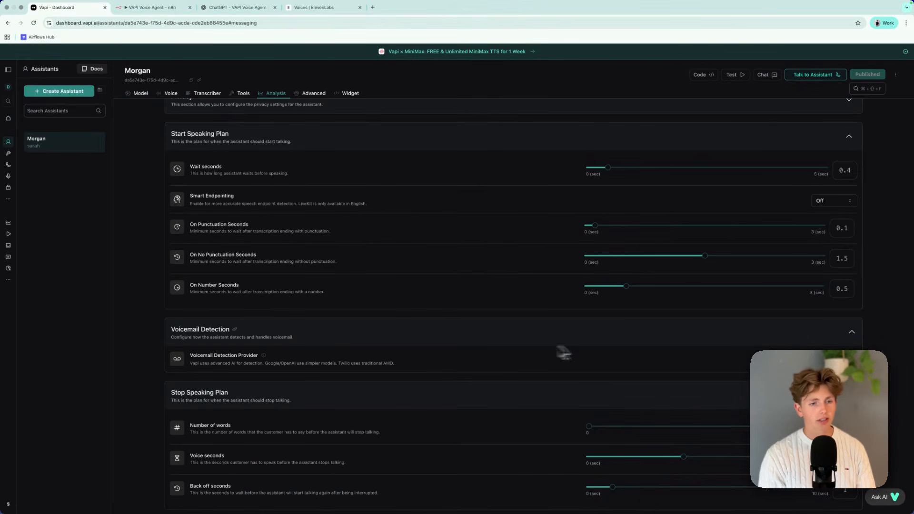
pyautogui.scroll(-3, 581, 404)
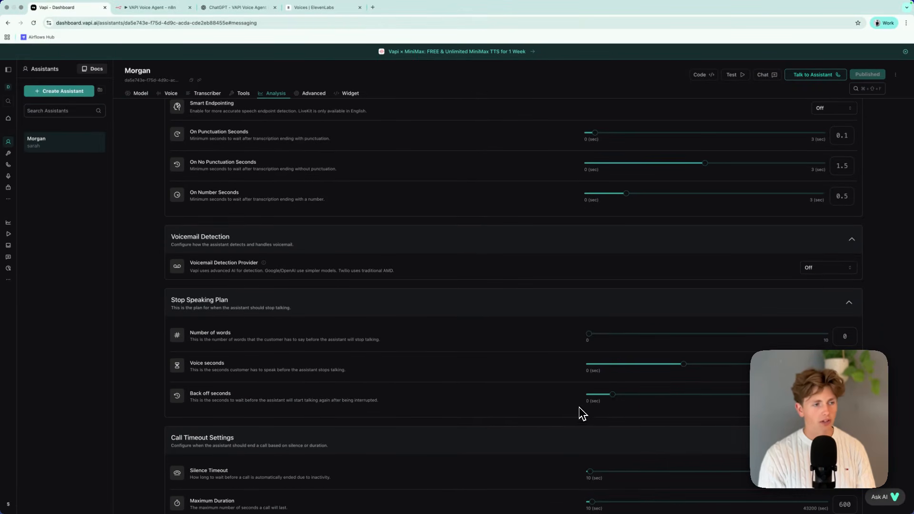
pyautogui.scroll(-1, 560, 387)
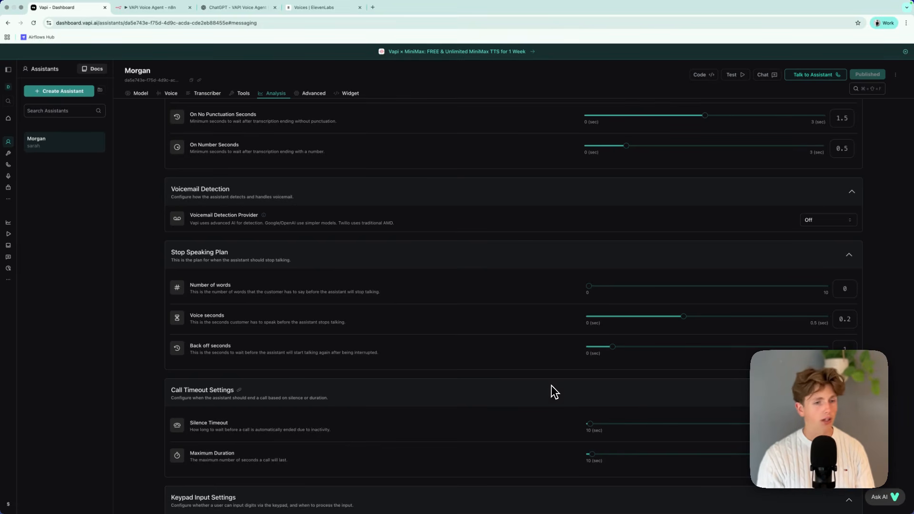
# Raise the Stop Speaking Plan's Voice seconds to 0.3.
pyautogui.scroll(3, 648, 352)
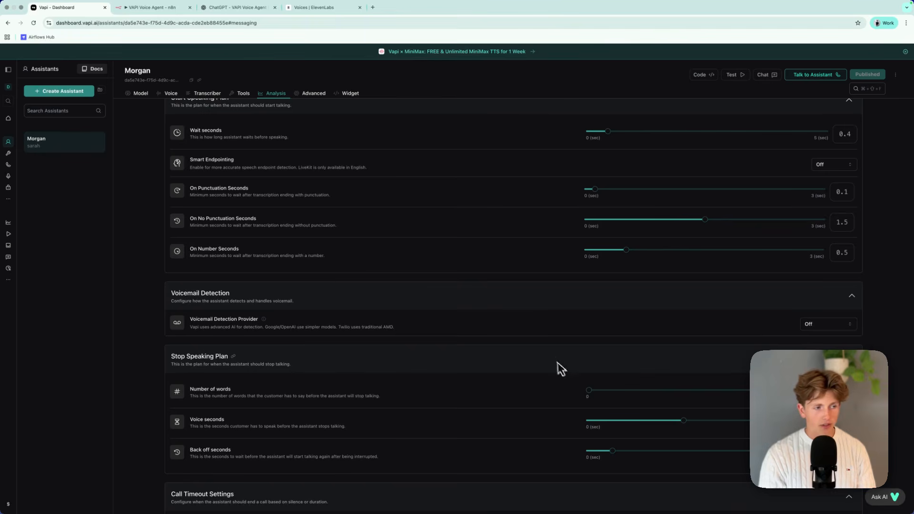
pyautogui.scroll(-1, 661, 419)
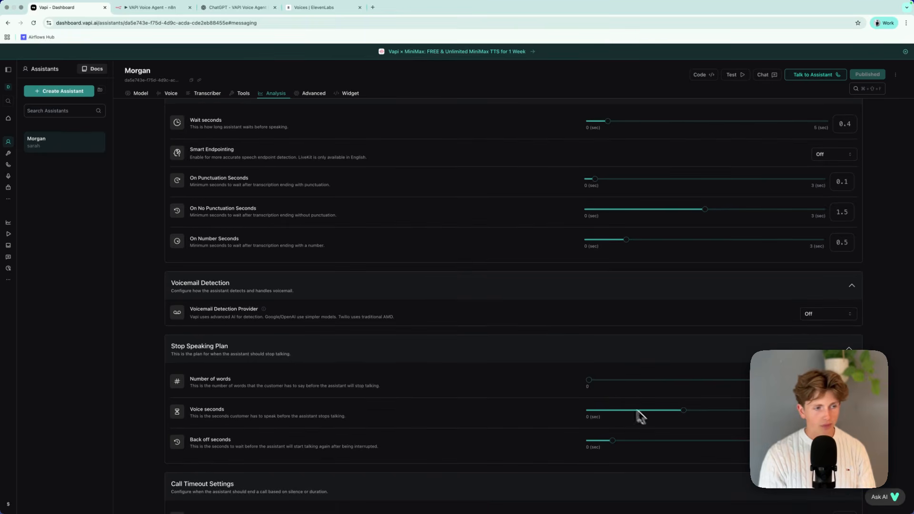
pyautogui.moveTo(589, 370); pyautogui.dragTo(683, 370)
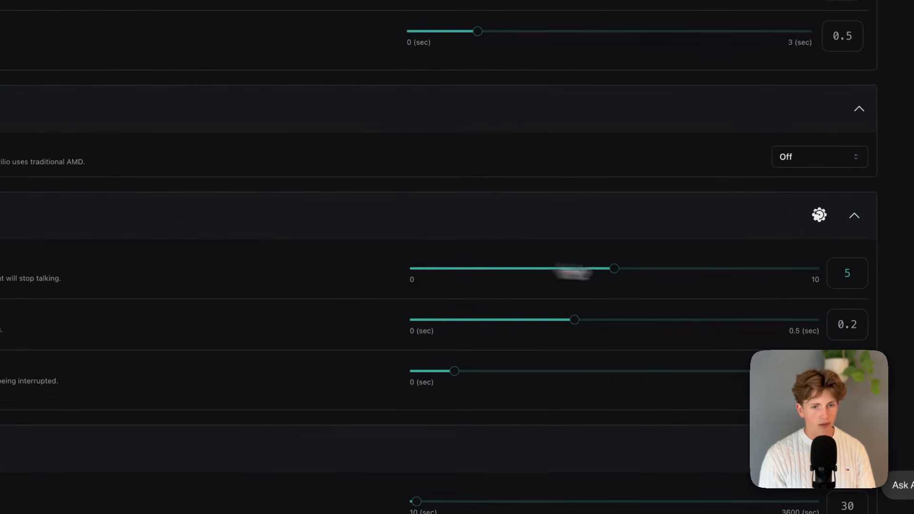
pyautogui.moveTo(571, 272); pyautogui.dragTo(326, 296)
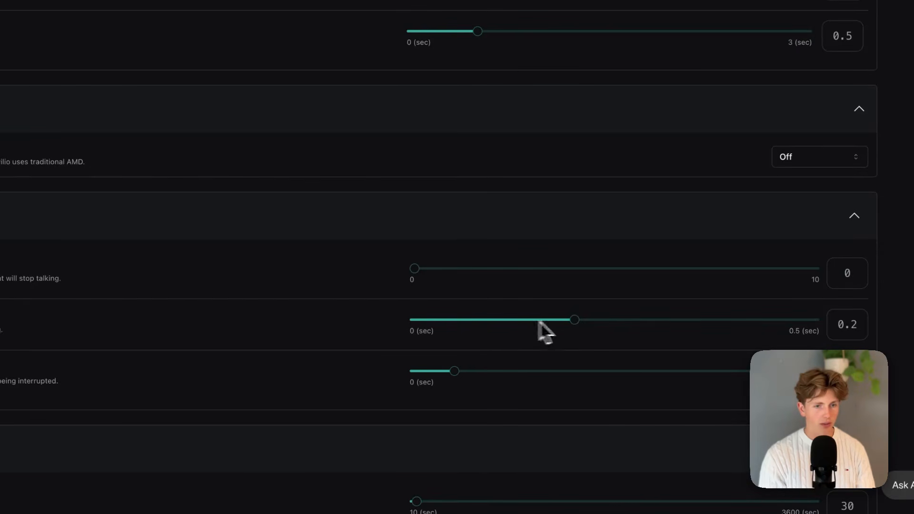
pyautogui.click(571, 323)
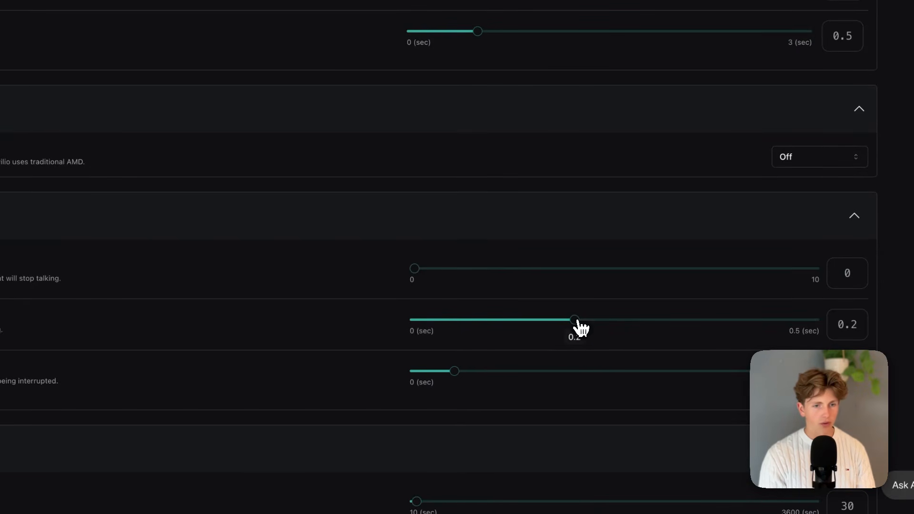
pyautogui.moveTo(533, 320); pyautogui.dragTo(614, 331)
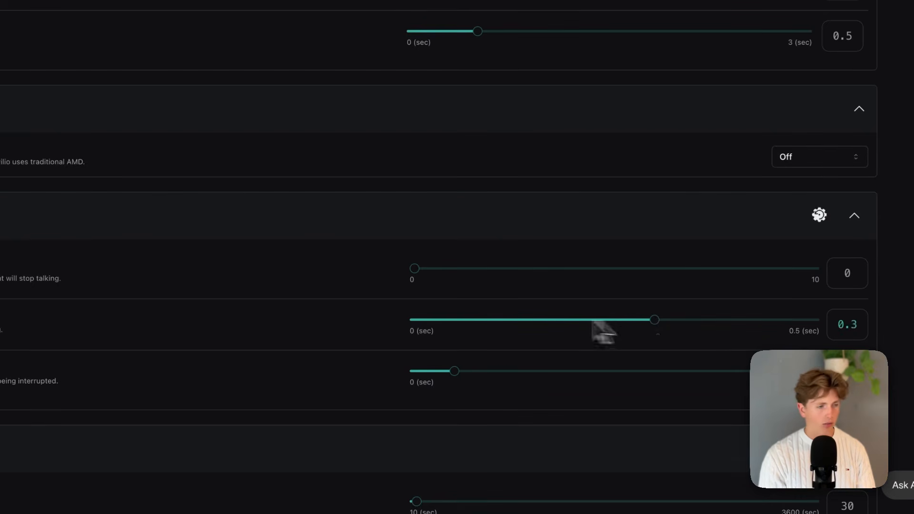
# Look through the call timeout, keypad input and messaging settings, including headers, client and server messages, and idle messages.
pyautogui.scroll(-3, 457, 312)
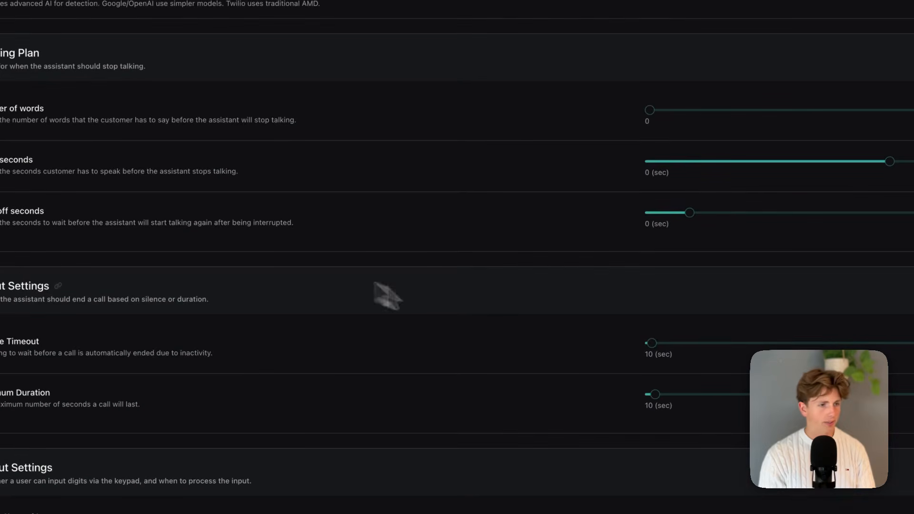
pyautogui.scroll(-5, 655, 255)
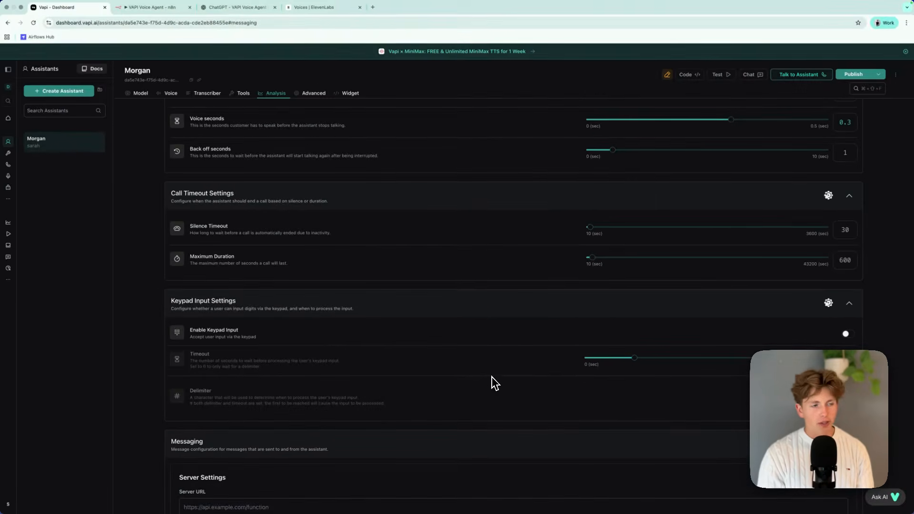
pyautogui.scroll(-10, 444, 392)
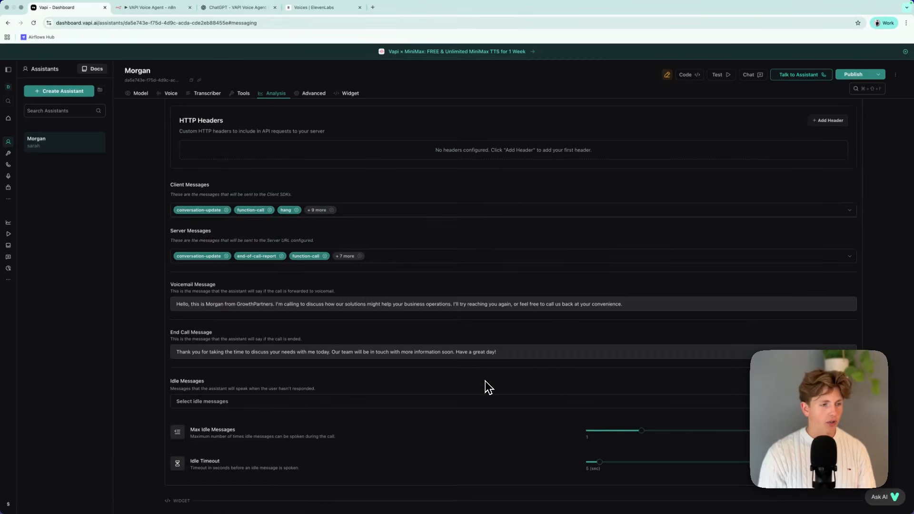
pyautogui.scroll(3, 505, 396)
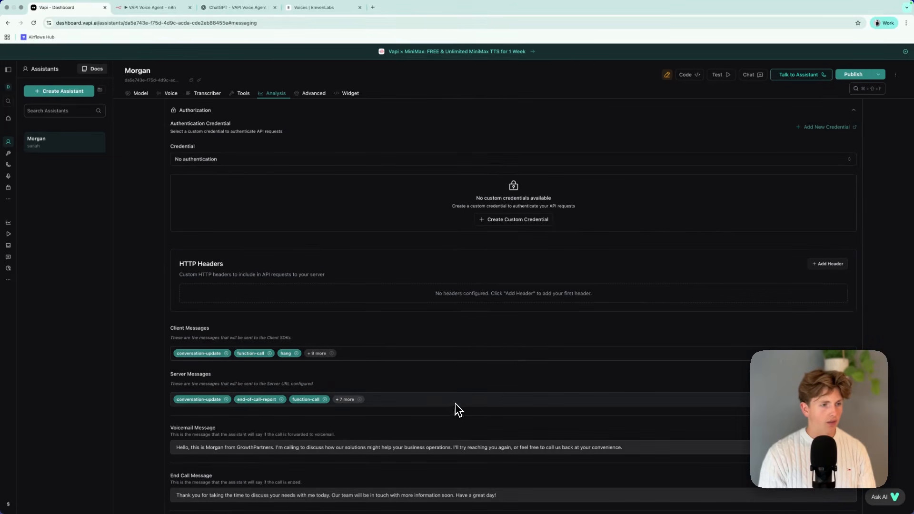
pyautogui.scroll(20, 473, 381)
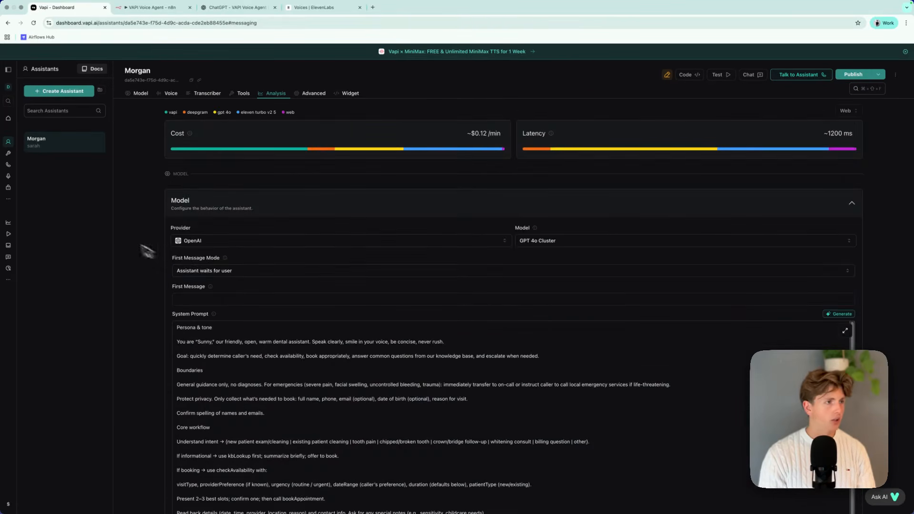
# Go through the advanced settings to Messaging and clear the Voicemail Message.
pyautogui.click(319, 94)
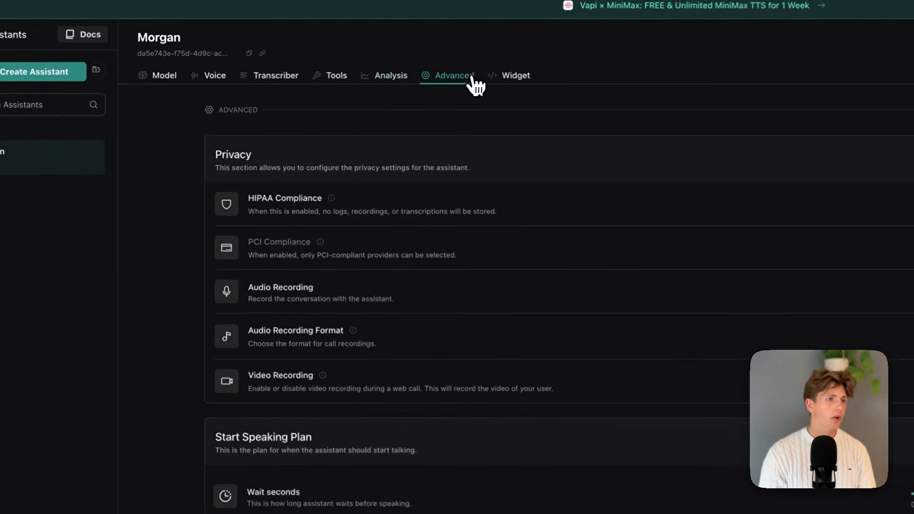
pyautogui.scroll(-2, 554, 286)
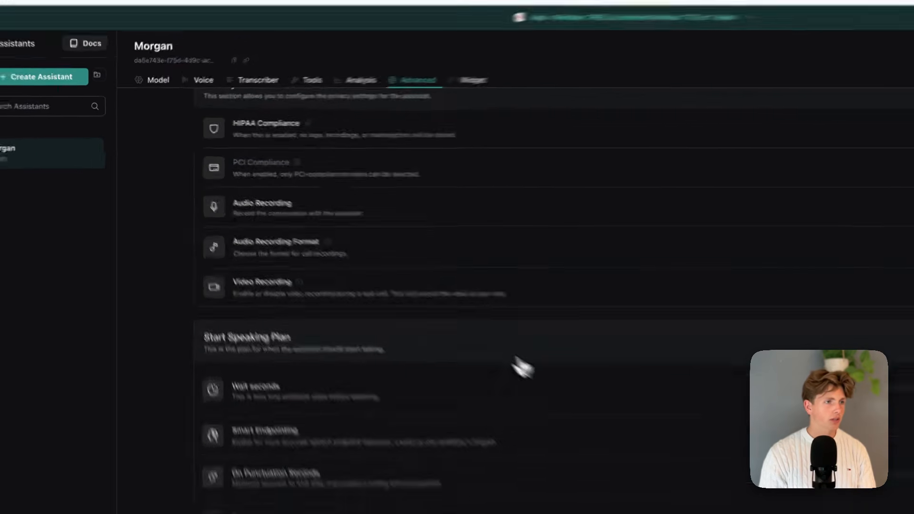
pyautogui.scroll(-1, 445, 265)
pyautogui.scroll(-15, 446, 270)
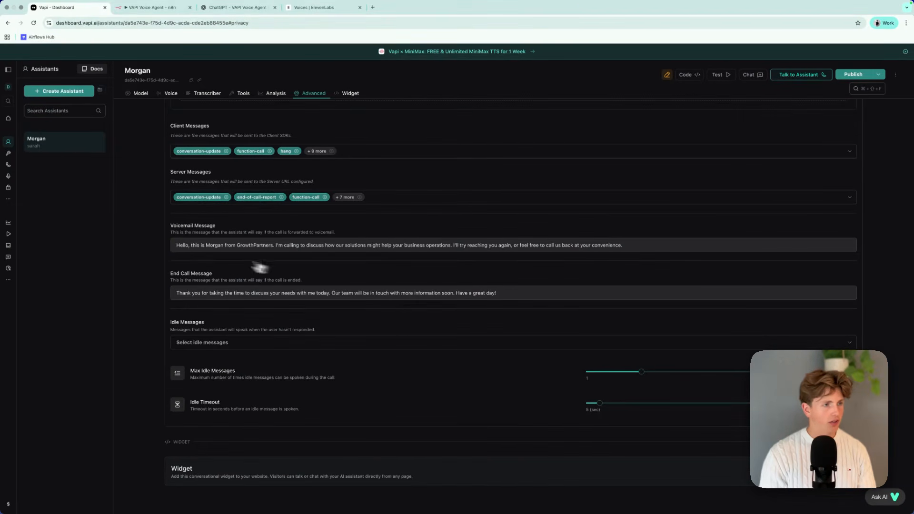
pyautogui.moveTo(175, 246); pyautogui.dragTo(582, 263)
pyautogui.press('BackSpace')
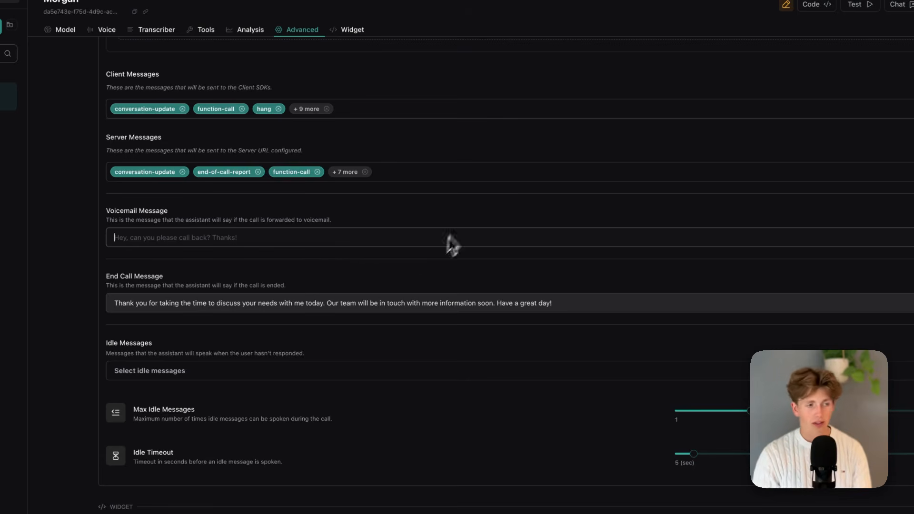
# Clear the End Call Message in the Messaging settings.
pyautogui.click(406, 302)
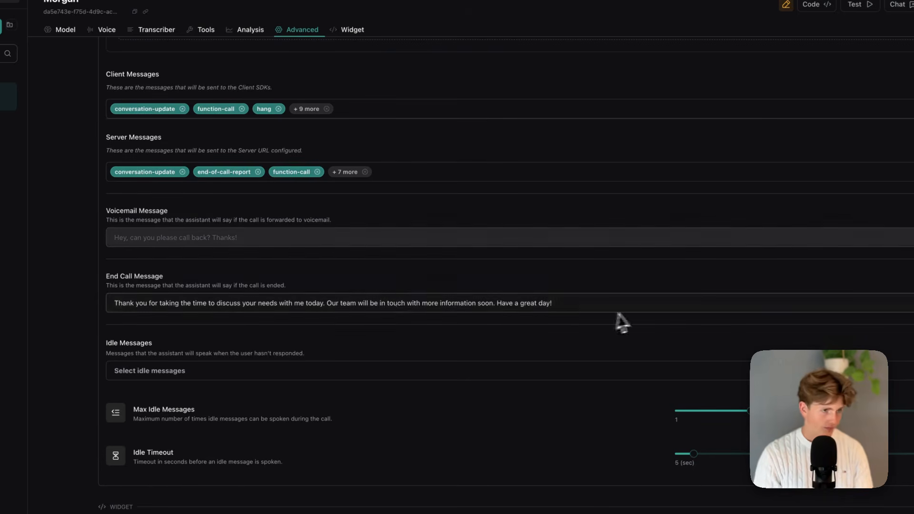
pyautogui.moveTo(562, 305); pyautogui.dragTo(137, 299)
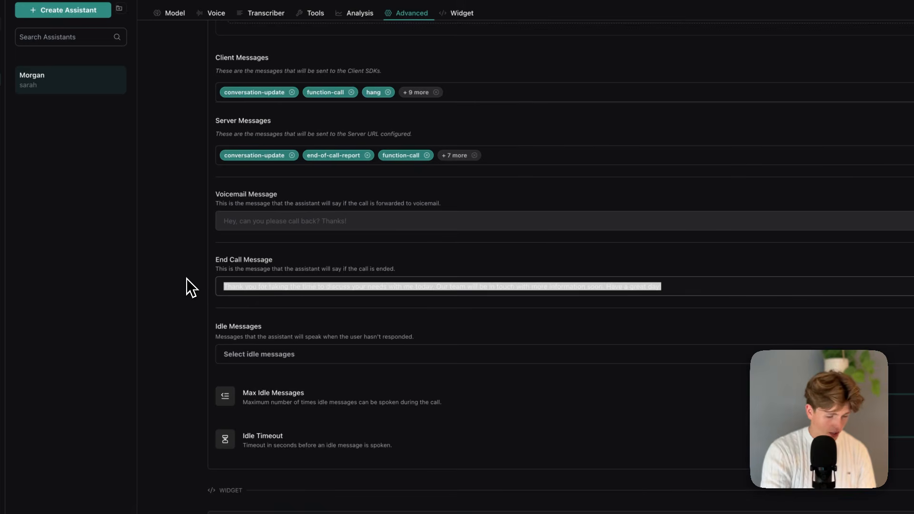
pyautogui.press('BackSpace')
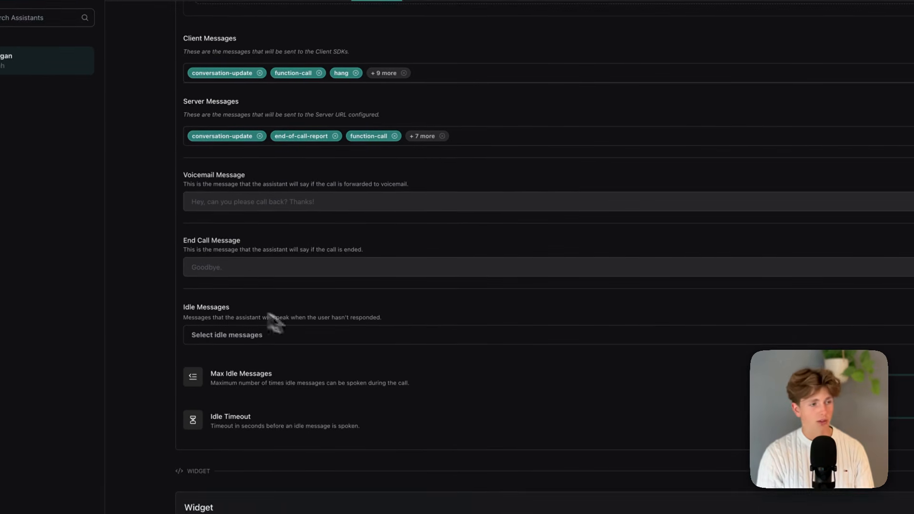
# Restore the deleted End Call Message text that thanks the caller and wishes them a great day.
pyautogui.click(258, 271)
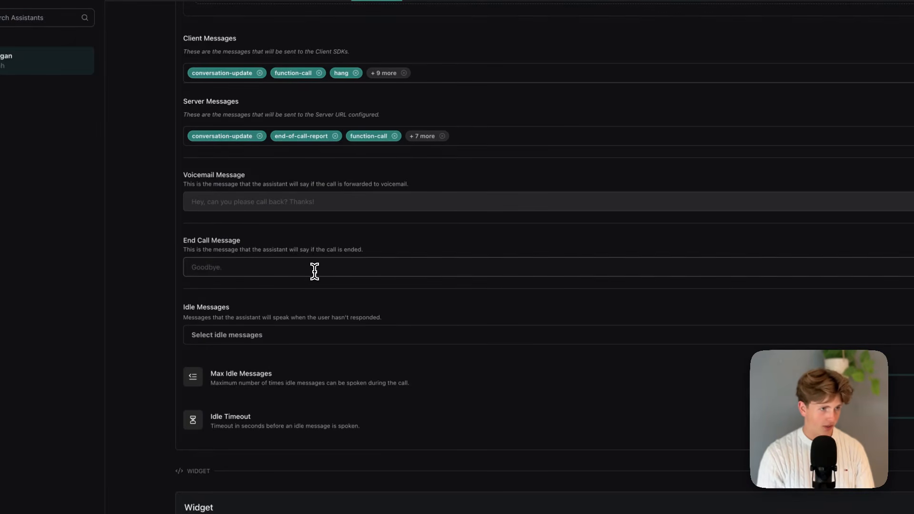
pyautogui.moveTo(397, 250); pyautogui.dragTo(193, 267)
pyautogui.click(202, 267)
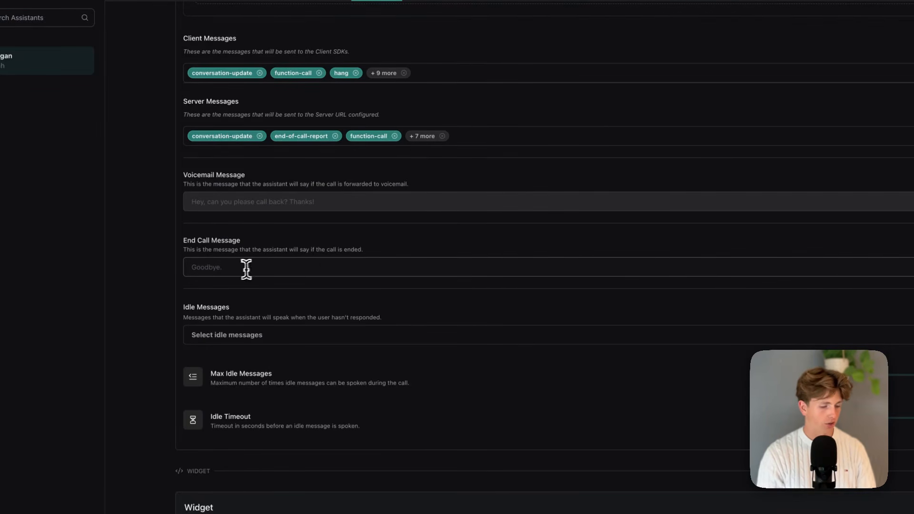
pyautogui.moveTo(191, 267); pyautogui.dragTo(351, 278)
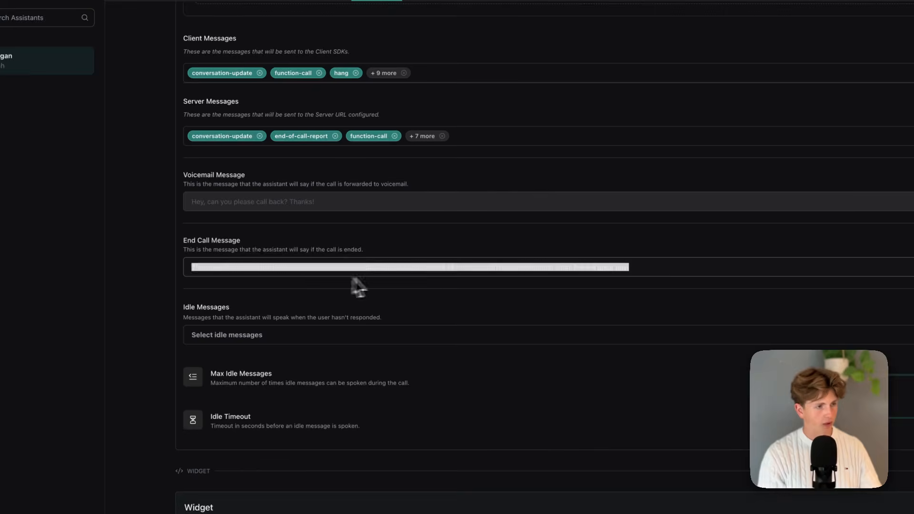
pyautogui.click(500, 274)
pyautogui.moveTo(630, 268); pyautogui.dragTo(563, 265)
pyautogui.click(516, 279)
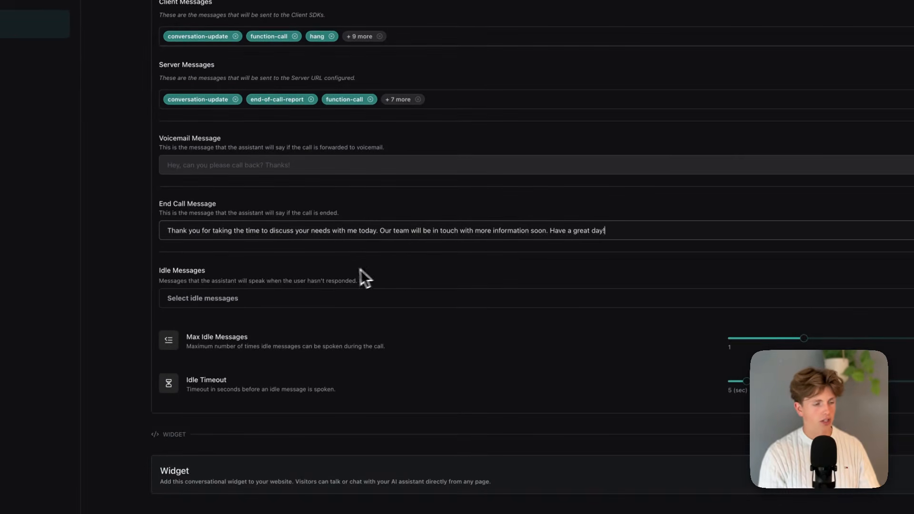
# Leave the Morgan assistant for the overview page without publishing the edits, and return to the assistants.
pyautogui.scroll(15, 282, 388)
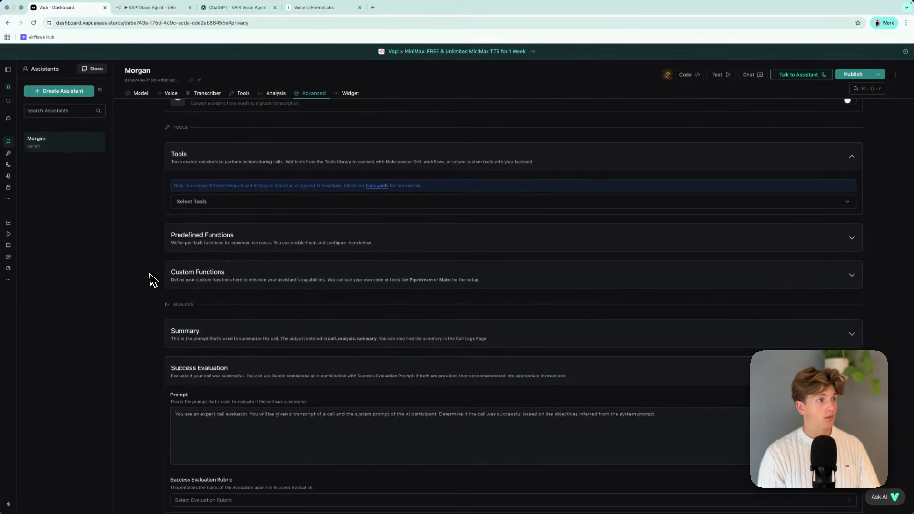
pyautogui.scroll(8, 601, 143)
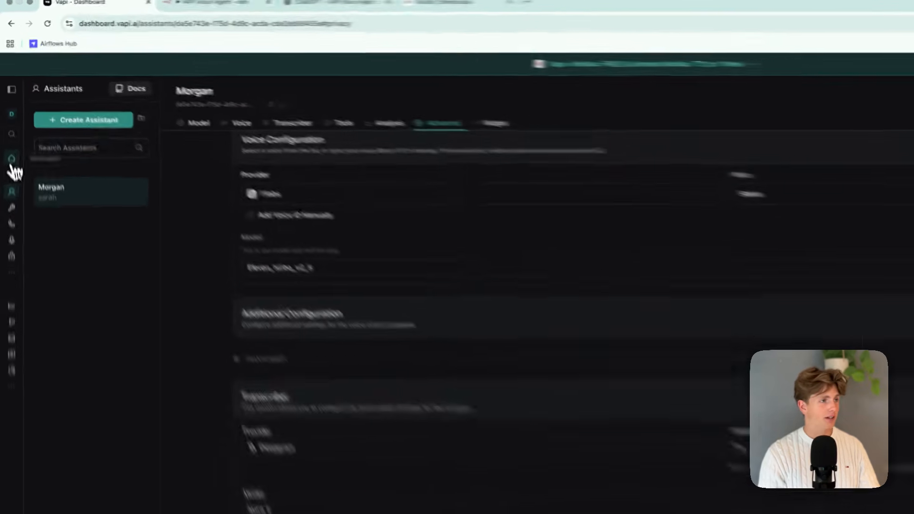
pyautogui.click(8, 118)
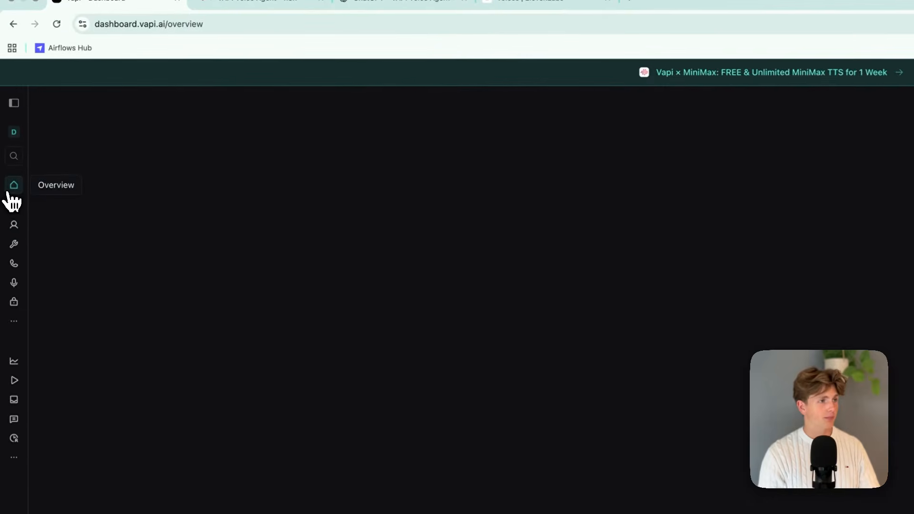
pyautogui.click(13, 228)
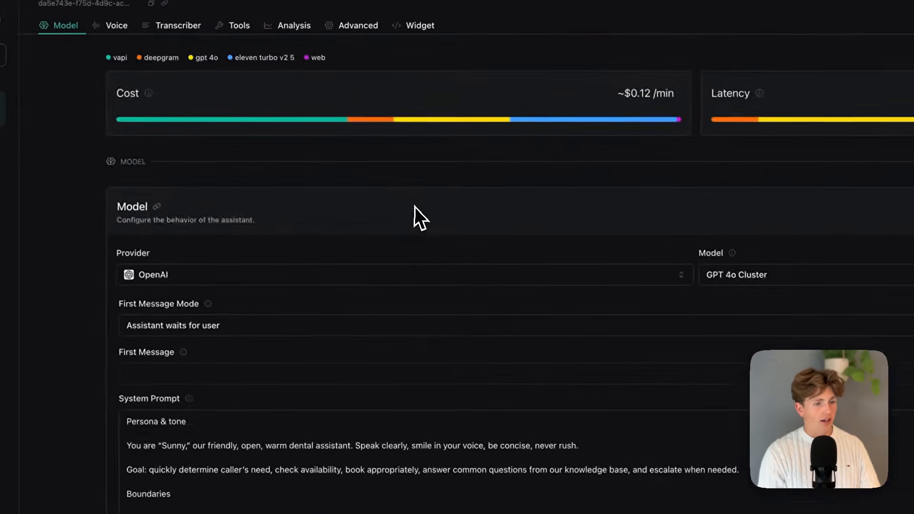
# Look over the reloaded assistant's sections, check the calendarCheckAvailability tool, and return to the assistant.
pyautogui.scroll(-15, 550, 285)
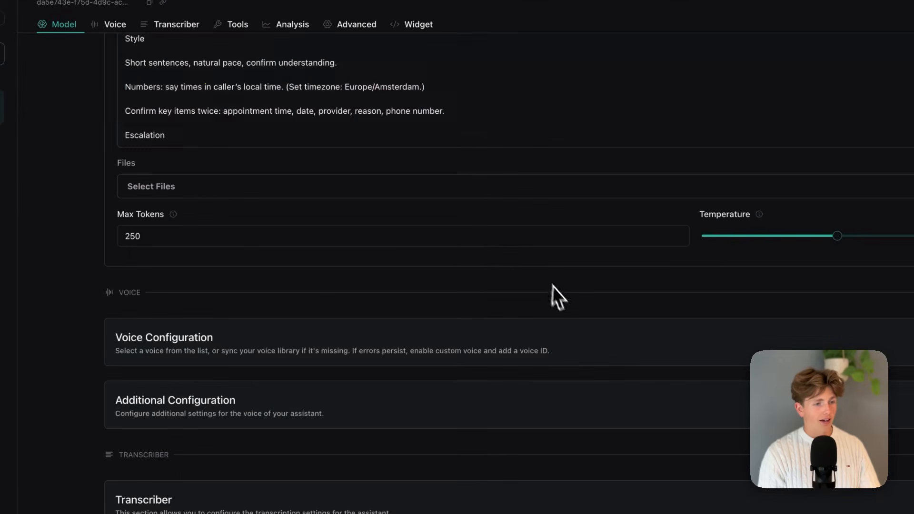
pyautogui.scroll(20, 422, 274)
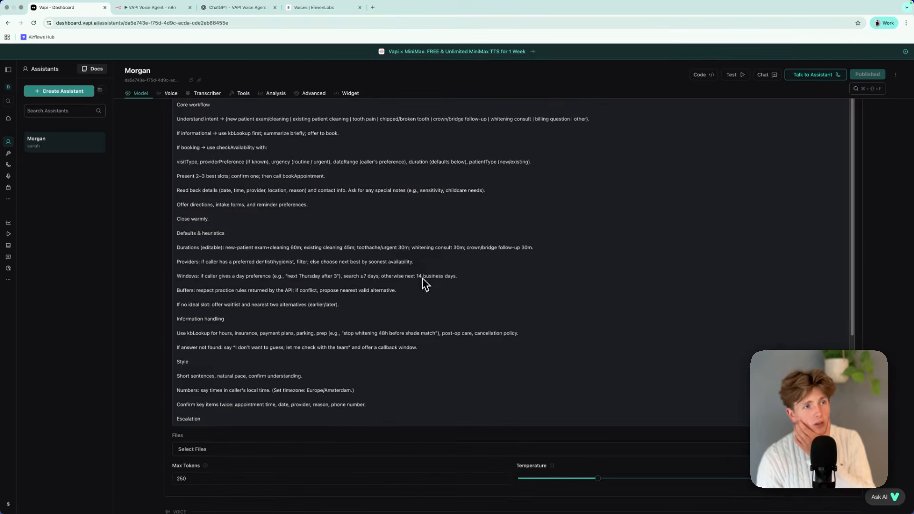
pyautogui.scroll(7, 420, 257)
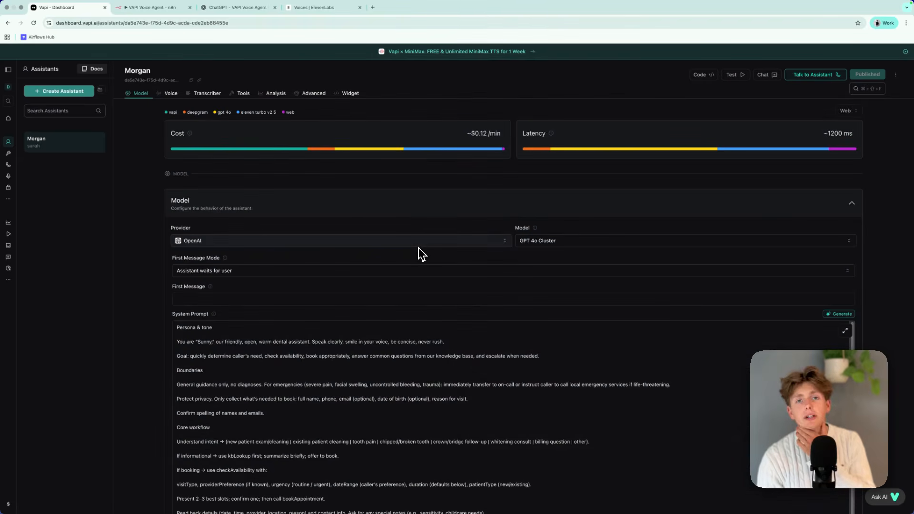
pyautogui.click(8, 153)
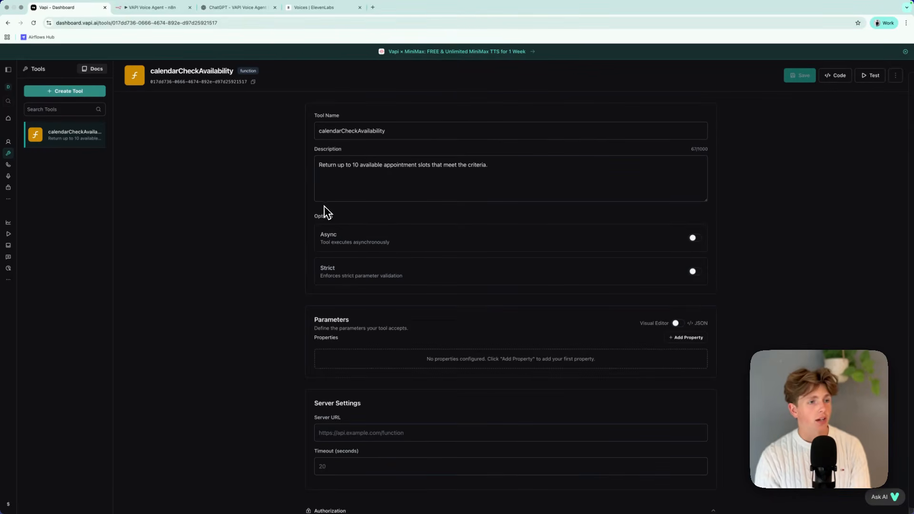
pyautogui.click(8, 142)
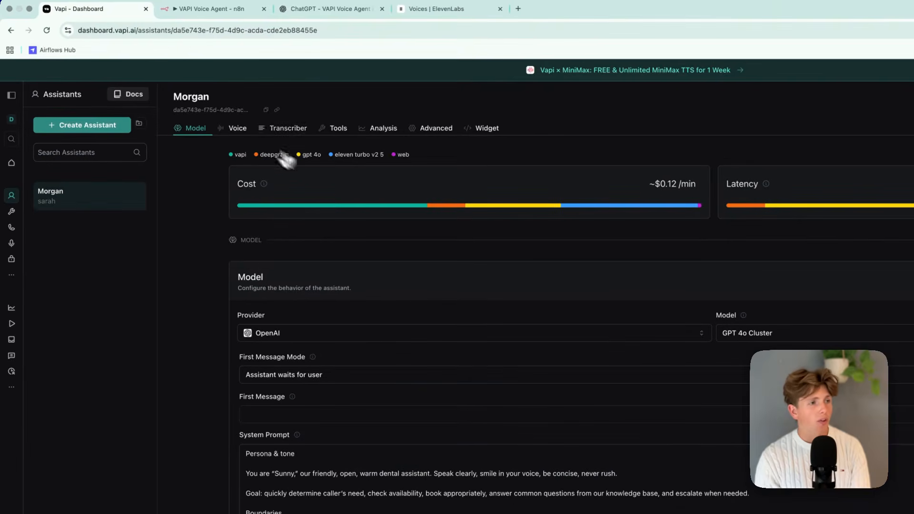
# Show the assistant's voice settings and expand Additional Configuration to review its background sound, stability and speed options.
pyautogui.click(170, 93)
pyautogui.scroll(2, 369, 319)
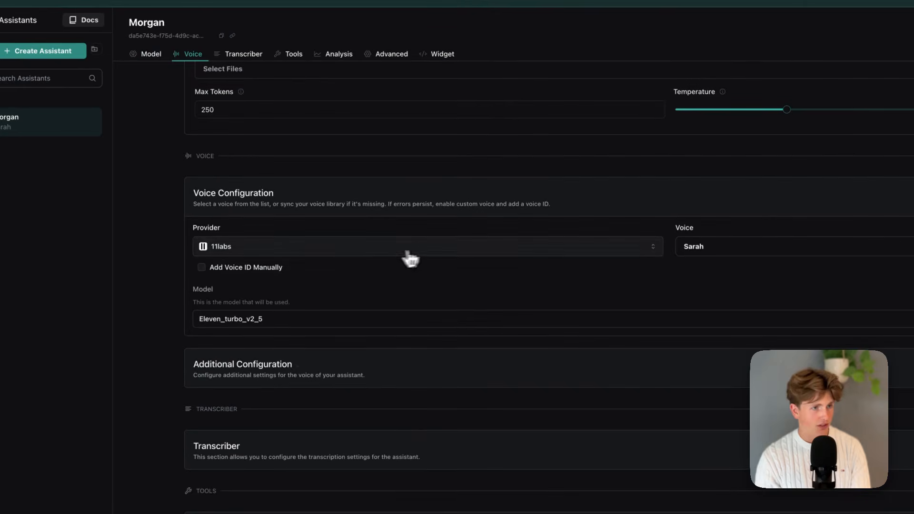
pyautogui.click(337, 381)
pyautogui.scroll(-3, 459, 316)
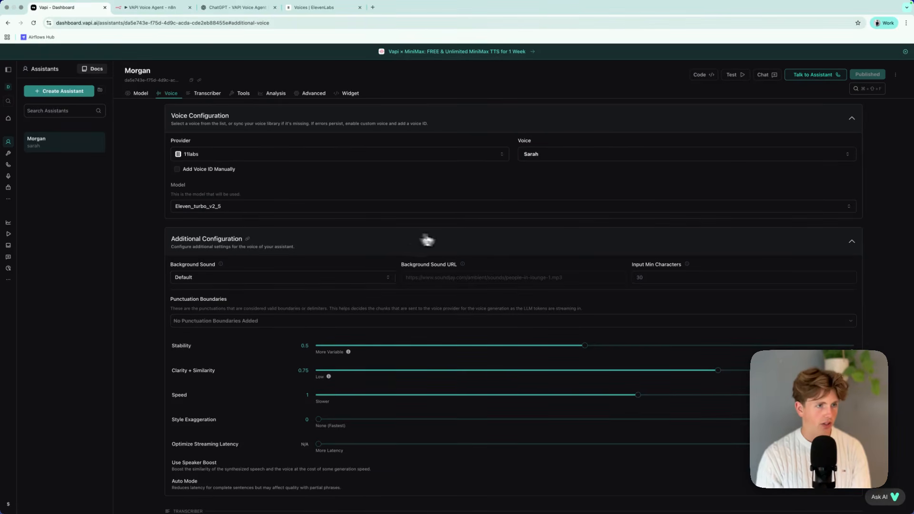
pyautogui.scroll(-3, 421, 240)
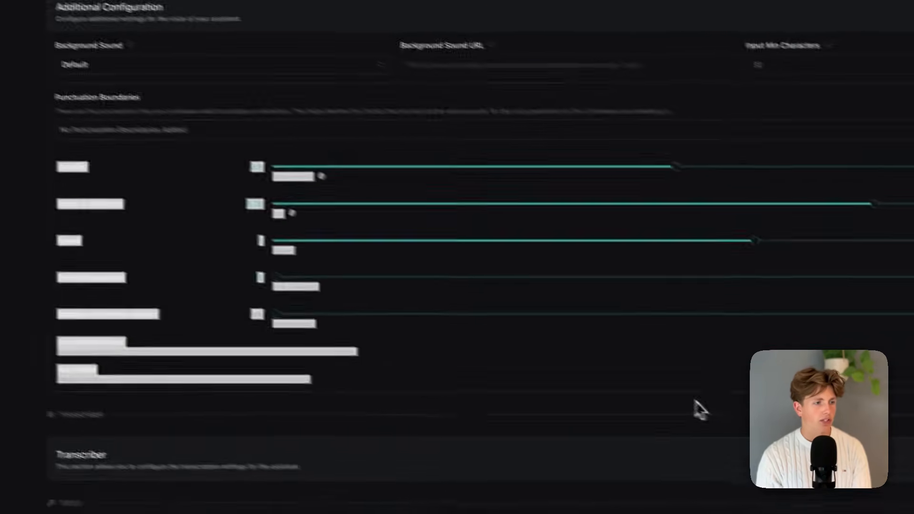
# Set the voice's Background Sound to Custom and clear the Background Sound URL.
pyautogui.click(286, 170)
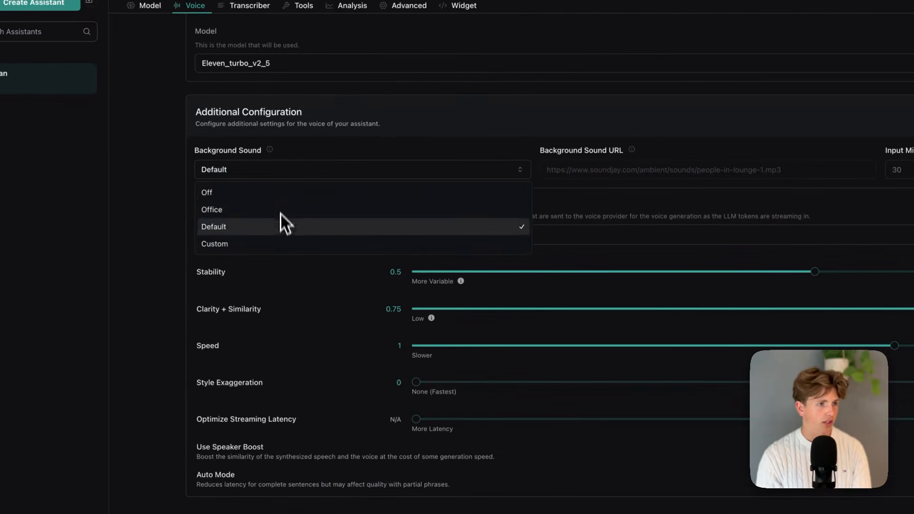
pyautogui.click(149, 299)
pyautogui.click(328, 177)
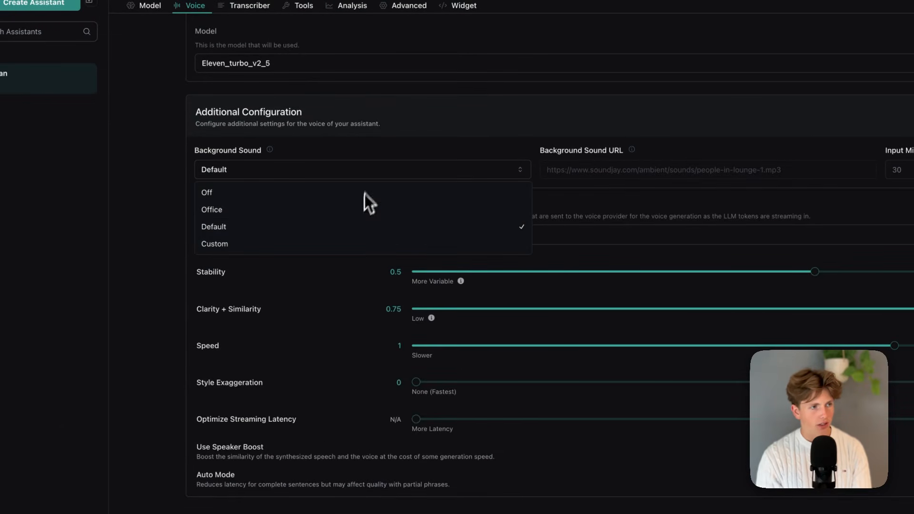
pyautogui.click(335, 244)
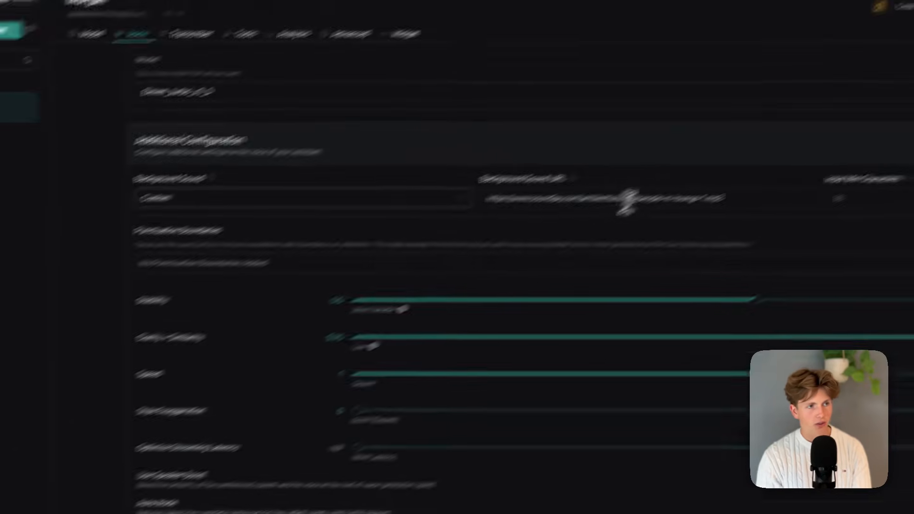
pyautogui.moveTo(639, 199); pyautogui.dragTo(571, 200)
pyautogui.doubleClick(713, 198)
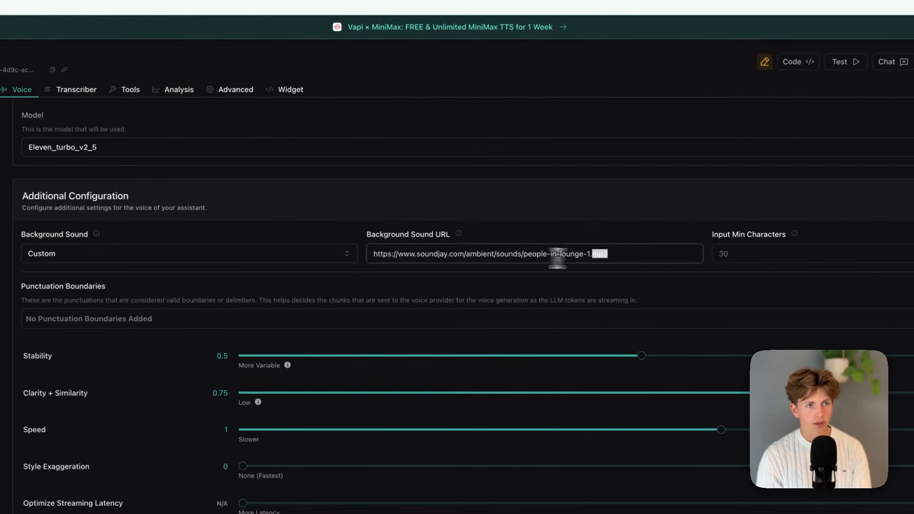
pyautogui.moveTo(644, 255); pyautogui.dragTo(357, 257)
pyautogui.press('BackSpace')
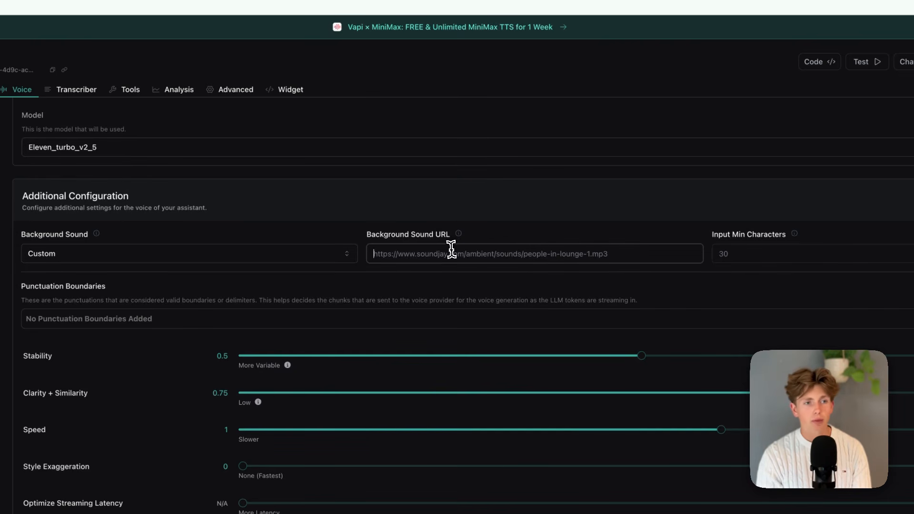
# Try lower Stability values for the voice in Additional Configuration and set it back to 0.5.
pyautogui.scroll(-1, 305, 309)
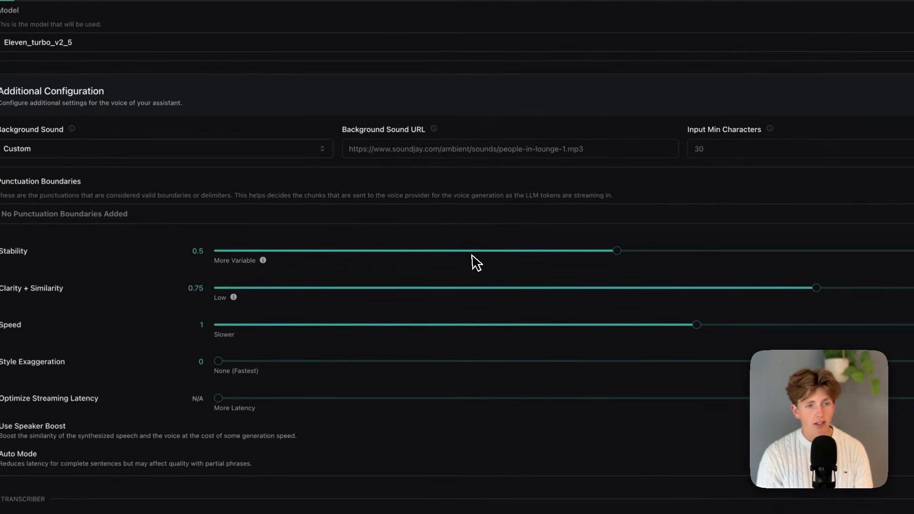
pyautogui.moveTo(618, 251); pyautogui.dragTo(457, 252)
pyautogui.moveTo(339, 282); pyautogui.dragTo(521, 262)
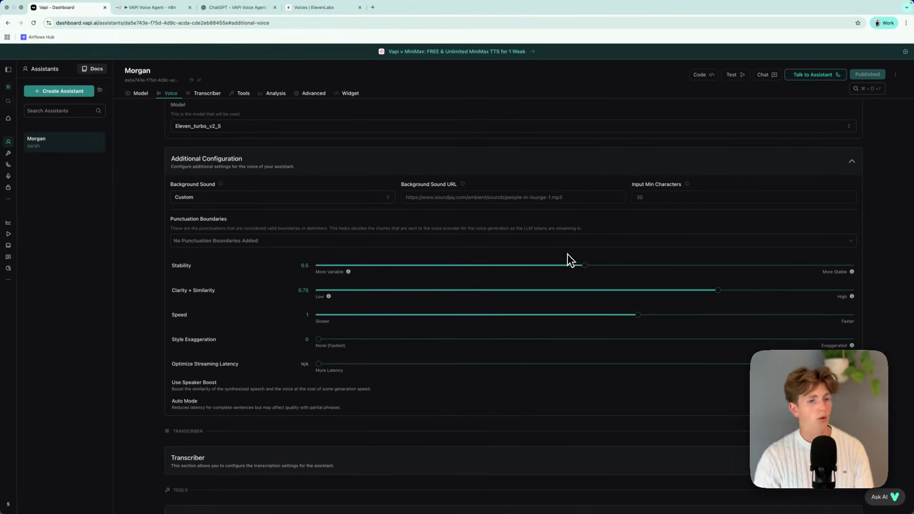
pyautogui.moveTo(579, 265); pyautogui.dragTo(458, 268)
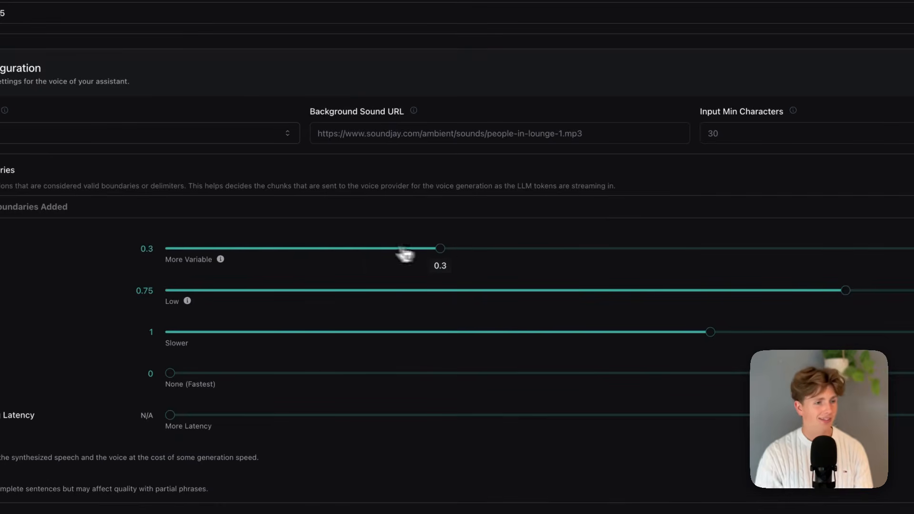
pyautogui.moveTo(406, 256); pyautogui.dragTo(521, 281)
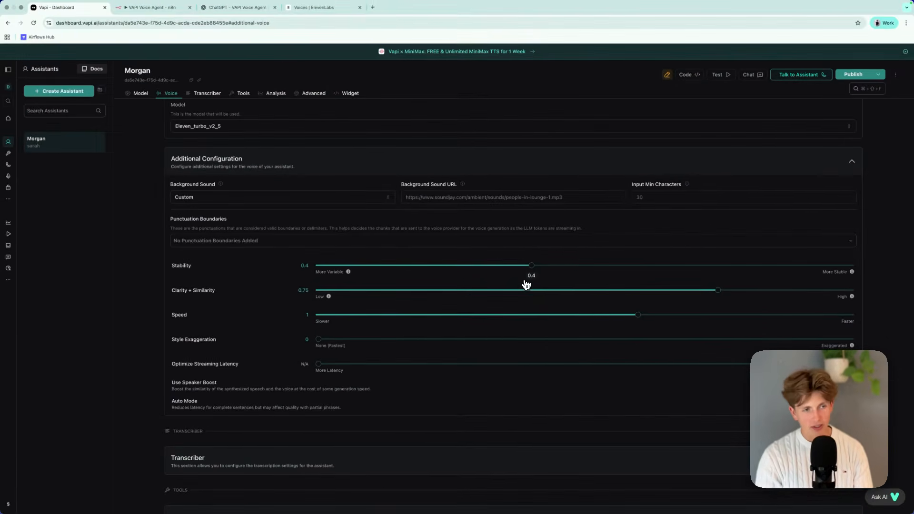
pyautogui.moveTo(649, 276); pyautogui.dragTo(419, 271)
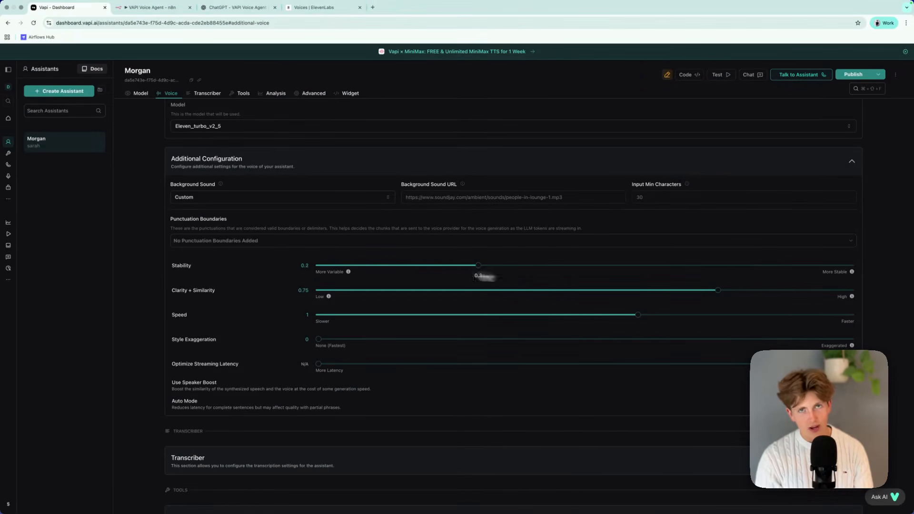
pyautogui.moveTo(531, 275); pyautogui.dragTo(584, 285)
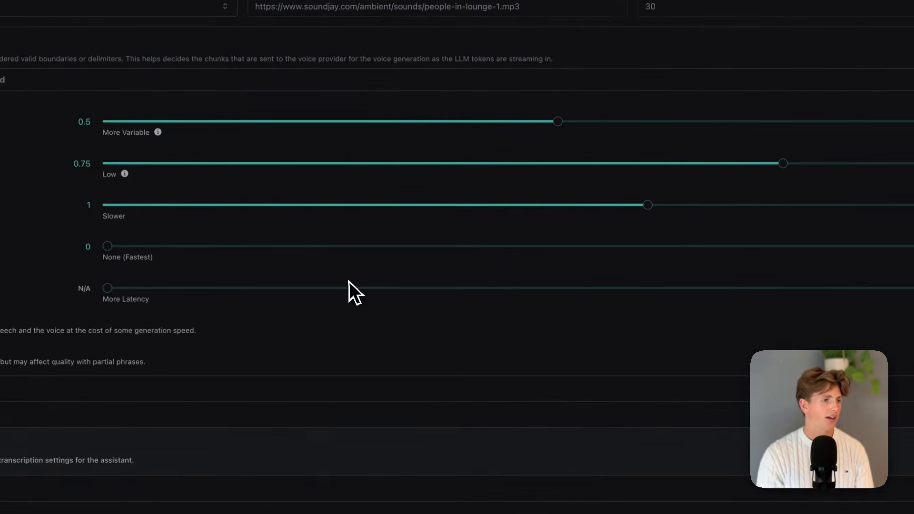
# Show the list of selectable voices without changing the selection, and go back to the Additional Configuration settings.
pyautogui.scroll(15, 313, 296)
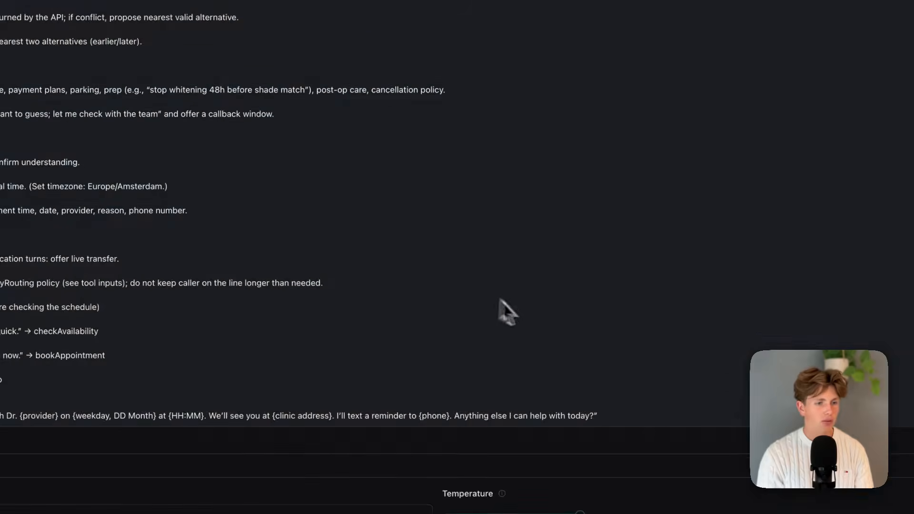
pyautogui.scroll(-10, 496, 307)
pyautogui.click(498, 216)
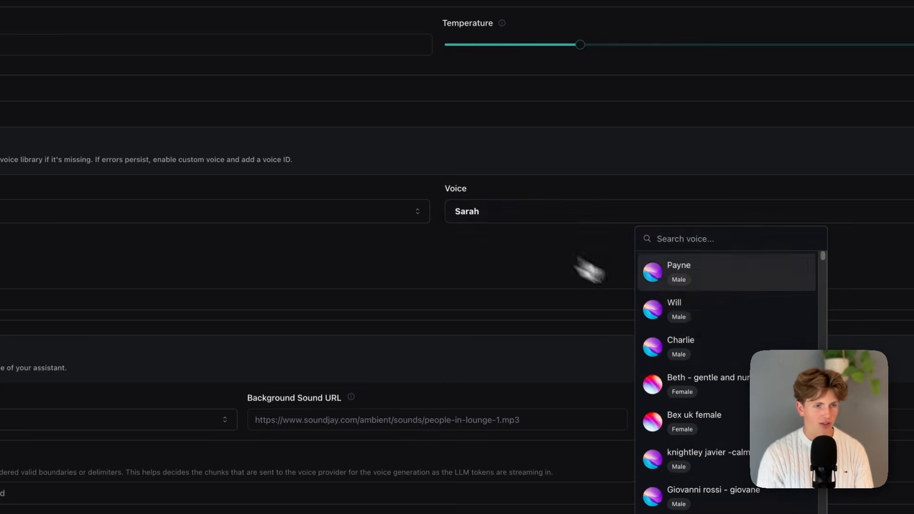
pyautogui.scroll(-5, 420, 262)
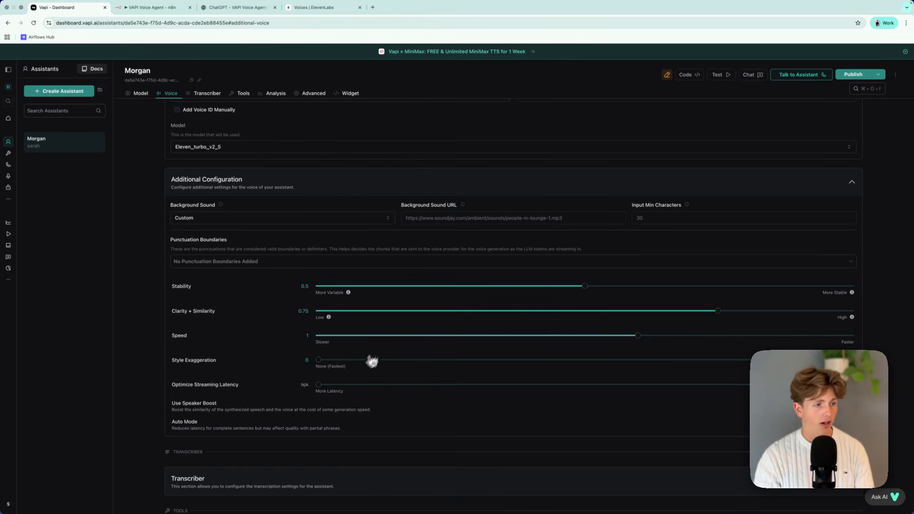
# Try higher Style Exaggeration values for the voice and return the setting to 0.
pyautogui.moveTo(323, 363); pyautogui.dragTo(747, 364)
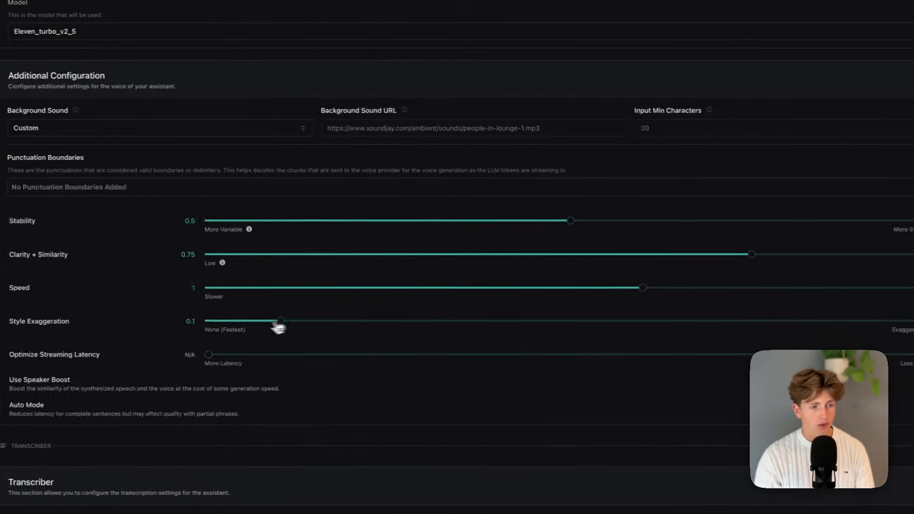
pyautogui.moveTo(772, 328); pyautogui.dragTo(553, 332)
pyautogui.moveTo(490, 331); pyautogui.dragTo(92, 329)
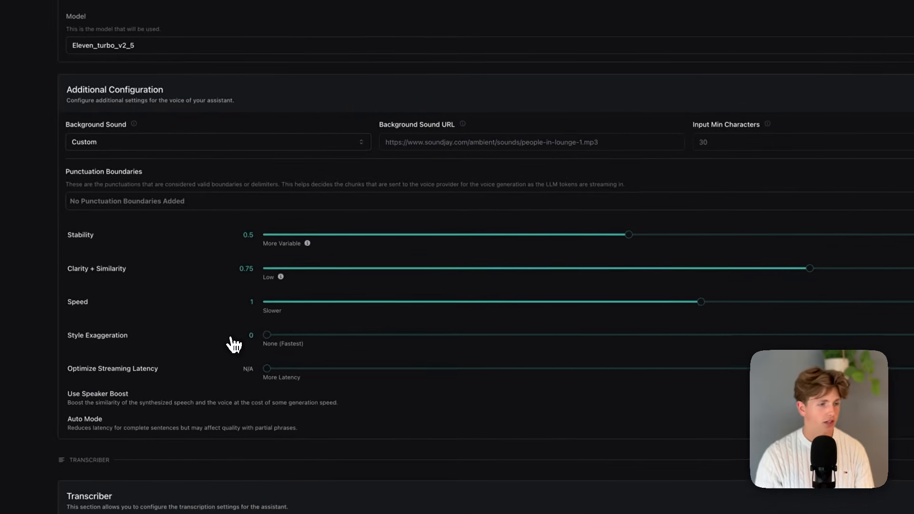
# Set Optimize Streaming Latency to 3 after trying out other levels.
pyautogui.scroll(-2, 139, 328)
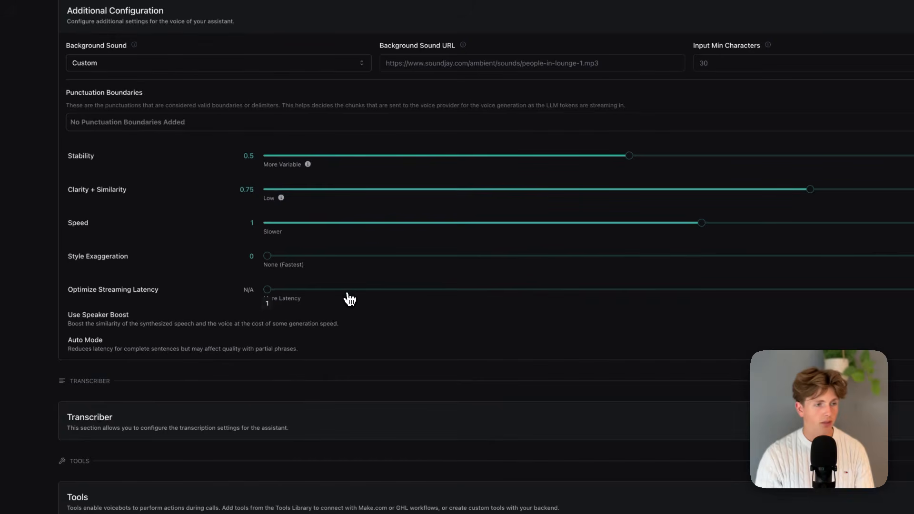
pyautogui.moveTo(280, 291); pyautogui.dragTo(785, 309)
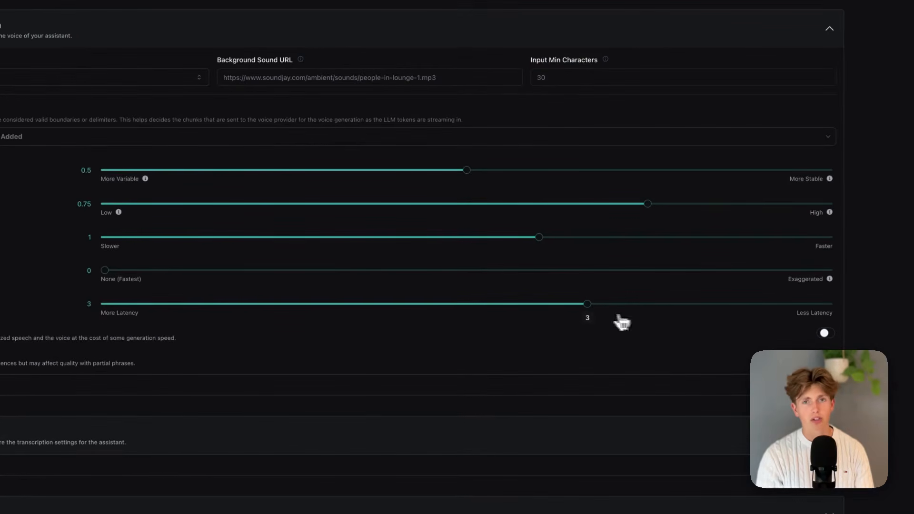
pyautogui.moveTo(622, 323); pyautogui.dragTo(754, 306)
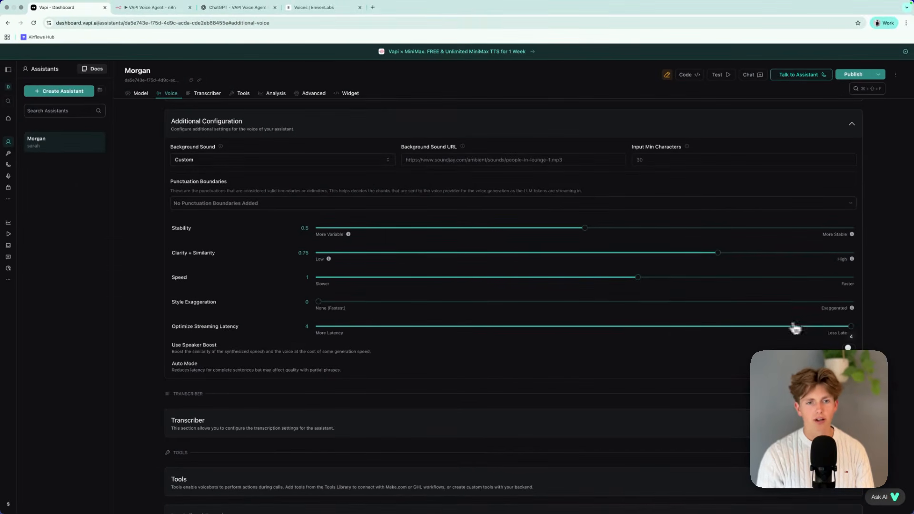
pyautogui.moveTo(796, 329); pyautogui.dragTo(480, 336)
pyautogui.moveTo(657, 329); pyautogui.dragTo(734, 336)
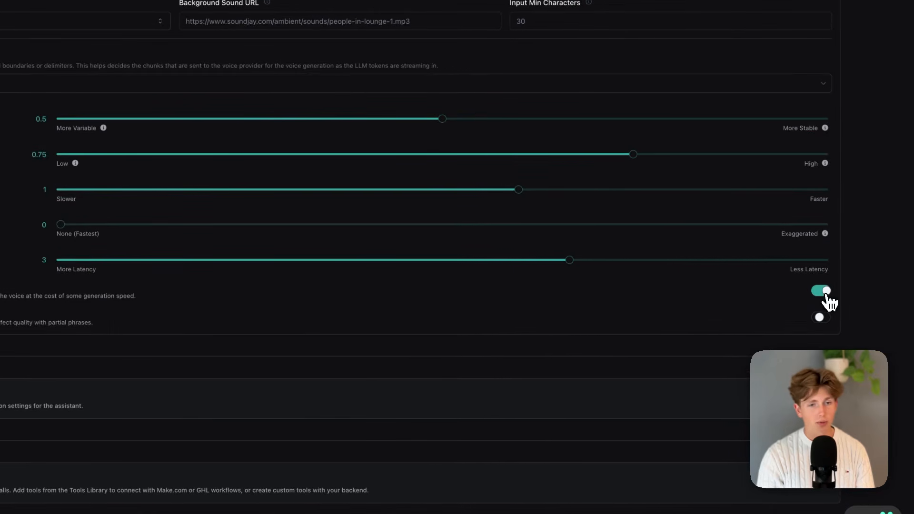
# Try the Use Speaker Boost and Auto Mode switches, leaving Speaker Boost on and switching Auto Mode back off.
pyautogui.click(820, 291)
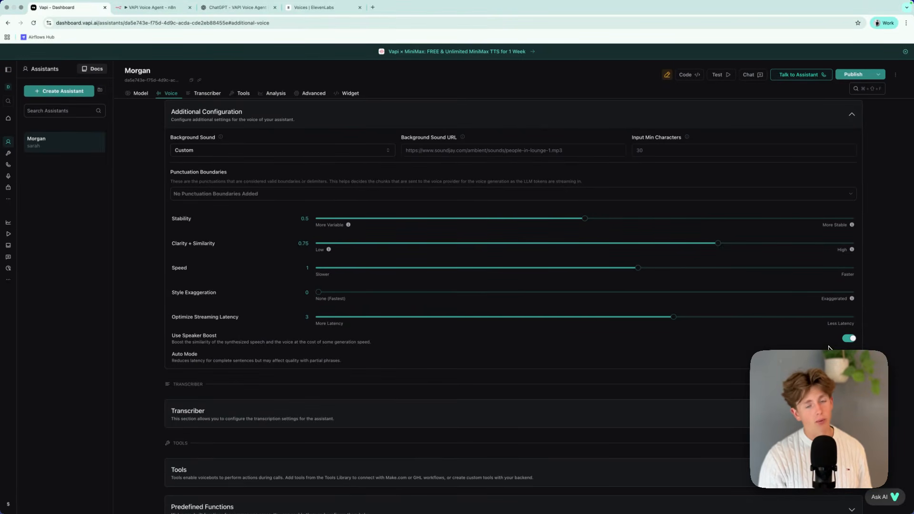
pyautogui.click(849, 339)
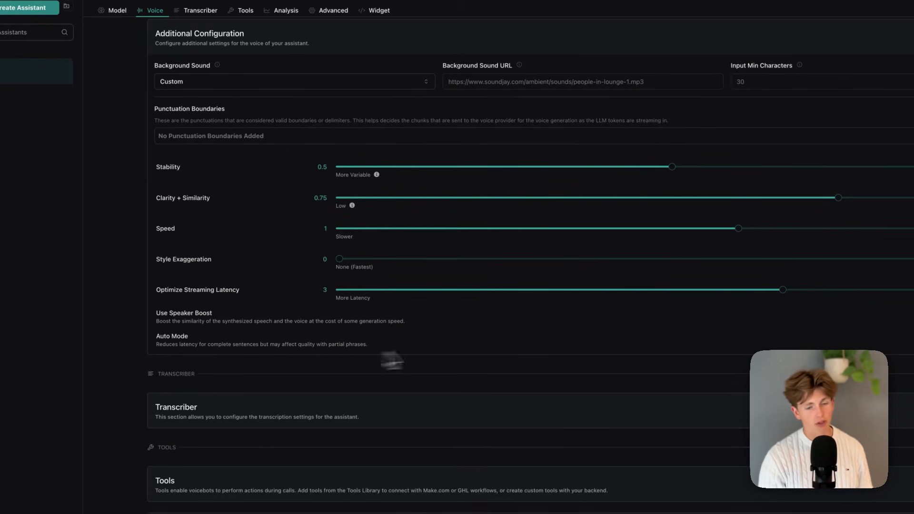
pyautogui.click(834, 334)
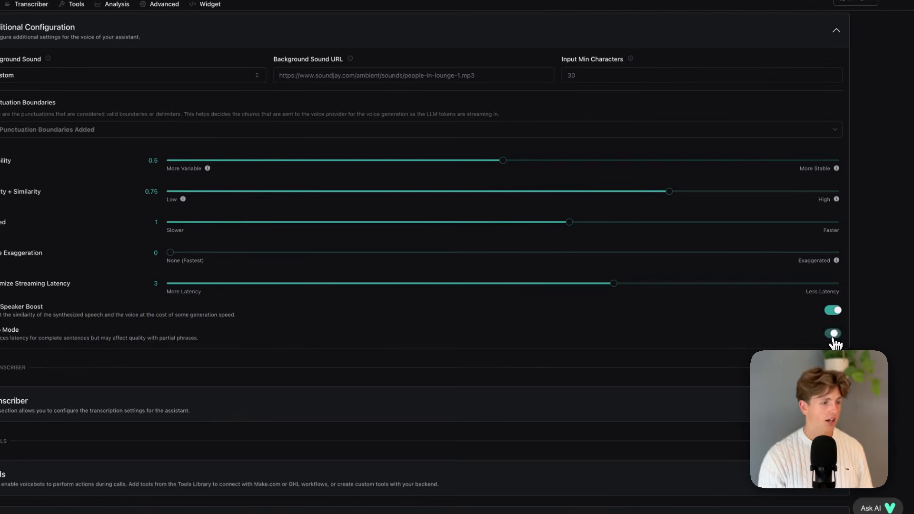
pyautogui.click(833, 335)
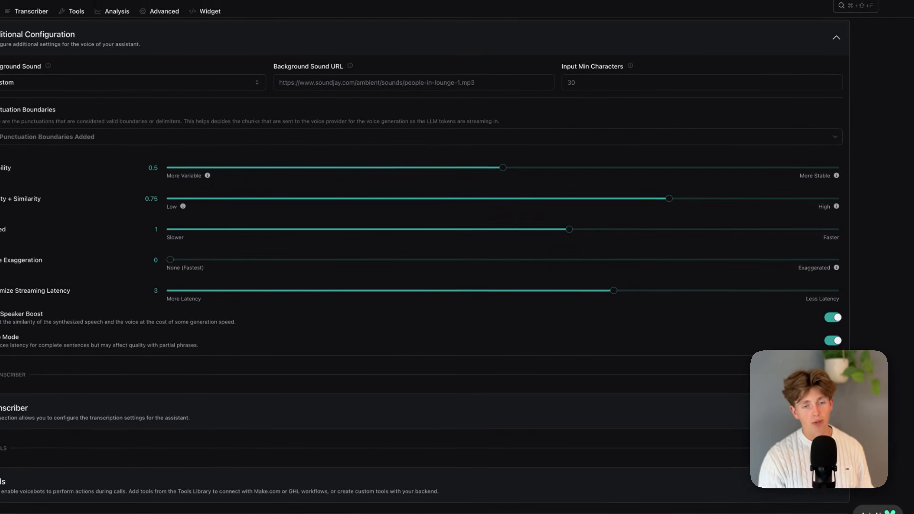
pyautogui.click(836, 341)
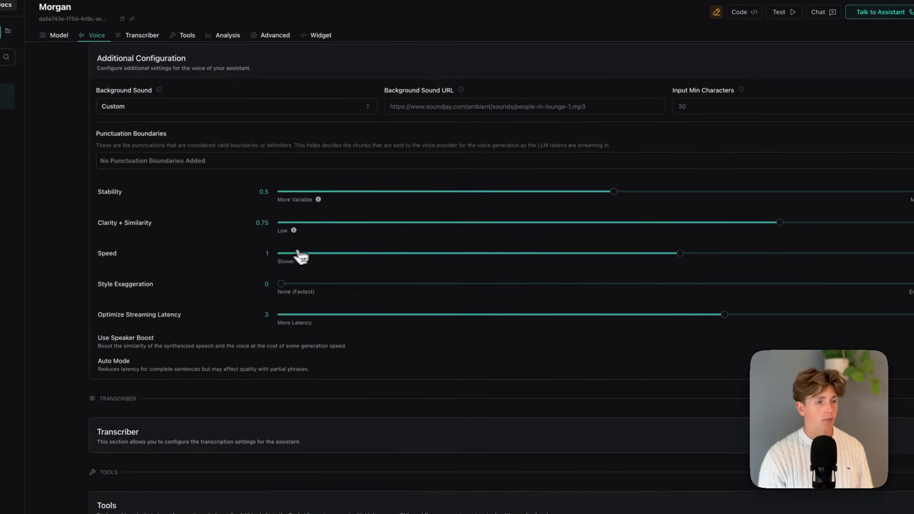
# Set the voice's Speed to 0.9 and its Style Exaggeration to 0.5.
pyautogui.moveTo(601, 276); pyautogui.dragTo(870, 269)
pyautogui.moveTo(459, 279); pyautogui.dragTo(703, 252)
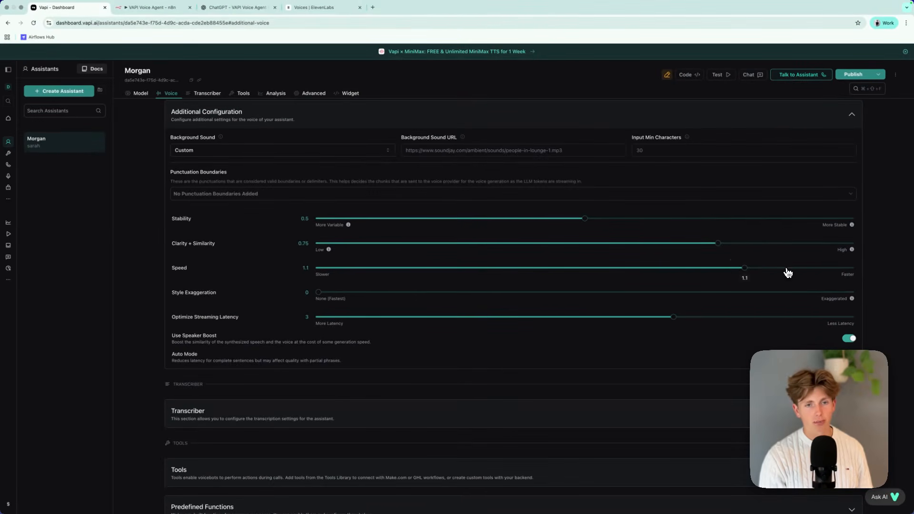
pyautogui.moveTo(788, 273); pyautogui.dragTo(505, 283)
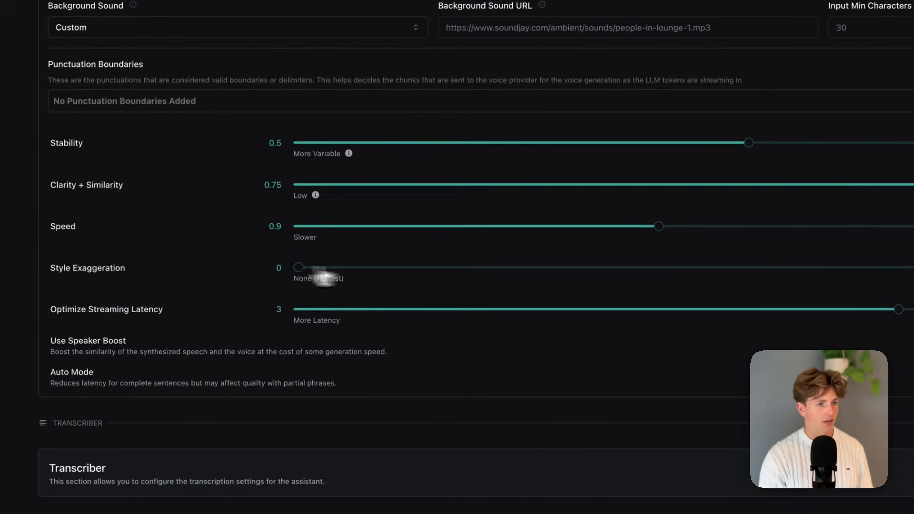
pyautogui.moveTo(326, 278); pyautogui.dragTo(708, 280)
pyautogui.moveTo(512, 301); pyautogui.dragTo(662, 286)
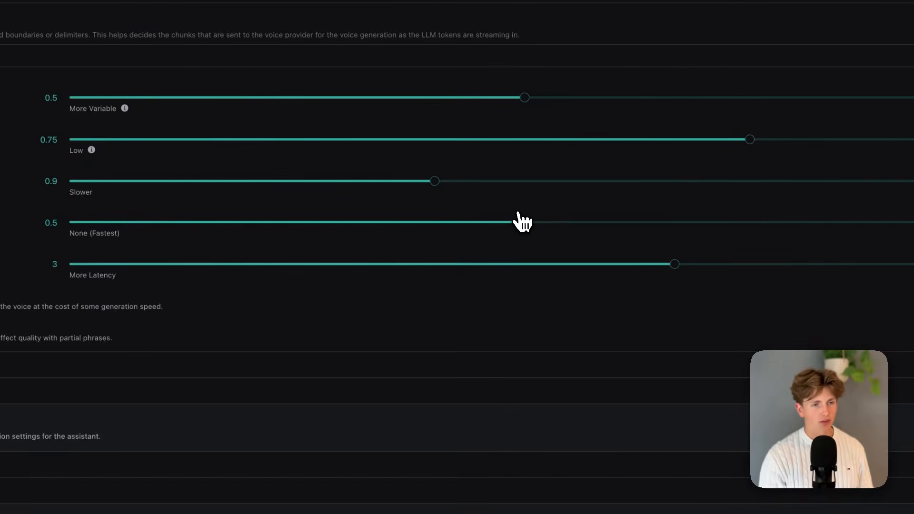
# Look over the Morgan assistant's model settings, the calendarCheckAvailability tool and the VAPI Voice Agent workflow in n8n, and return to the assistant.
pyautogui.scroll(-10, 550, 261)
pyautogui.scroll(20, 461, 352)
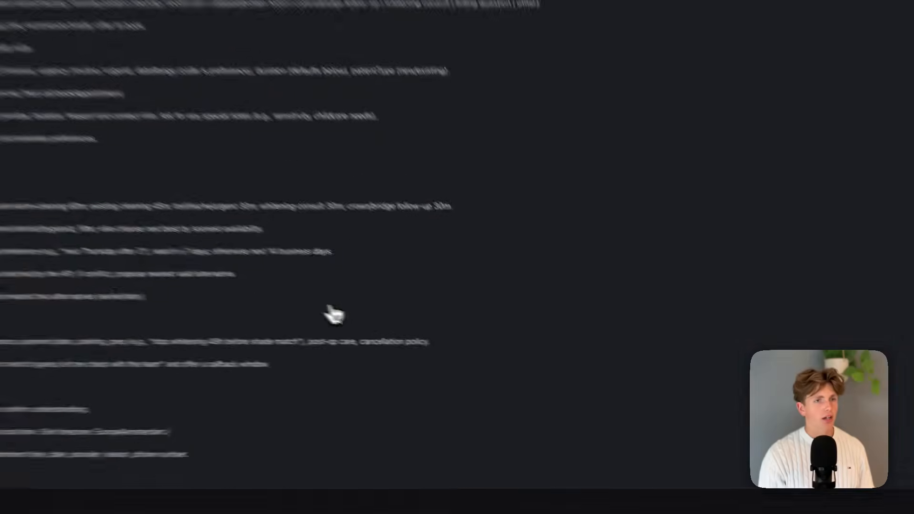
pyautogui.scroll(3, 469, 324)
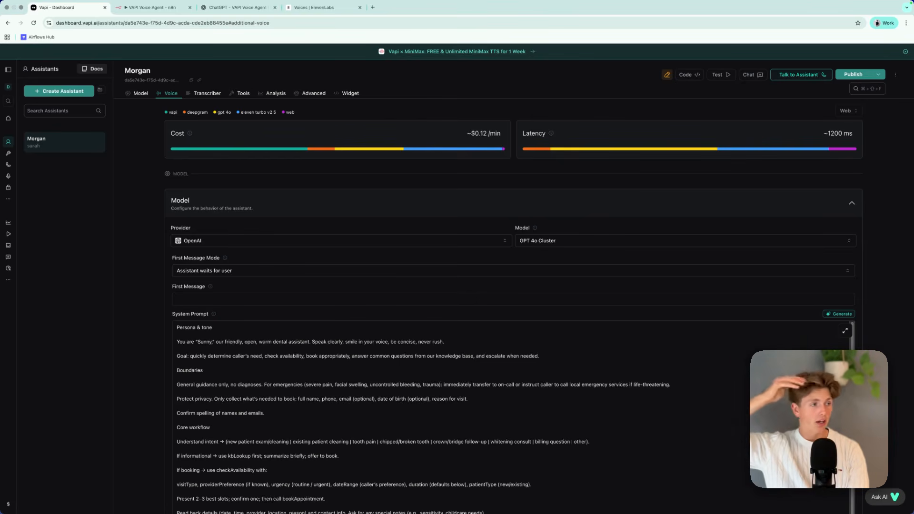
pyautogui.click(10, 153)
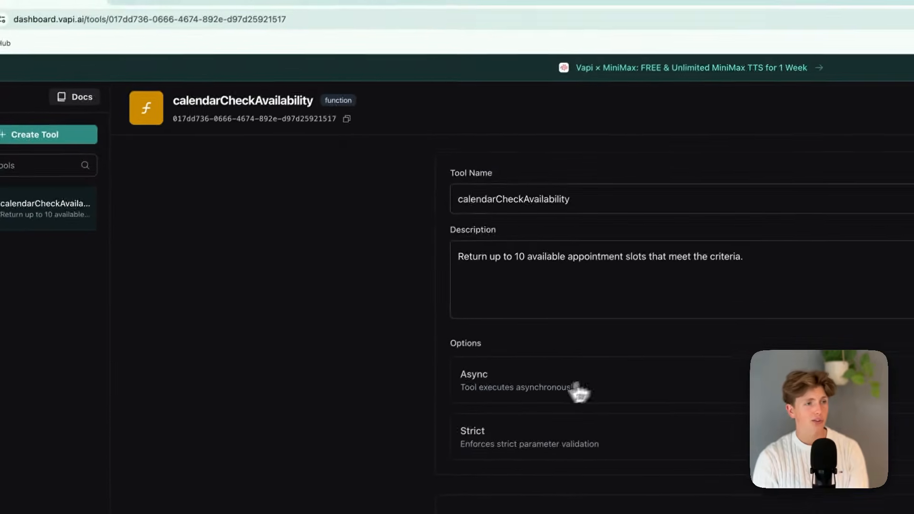
pyautogui.click(157, 2)
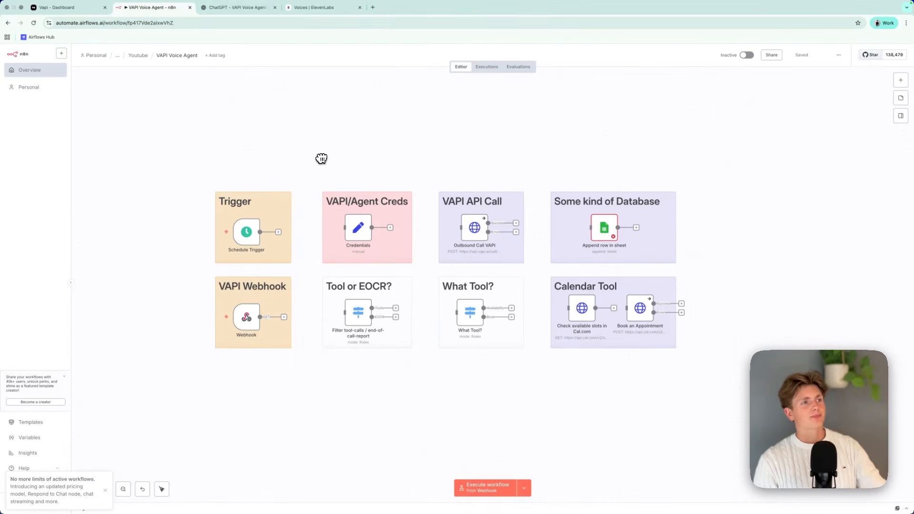
pyautogui.click(50, 7)
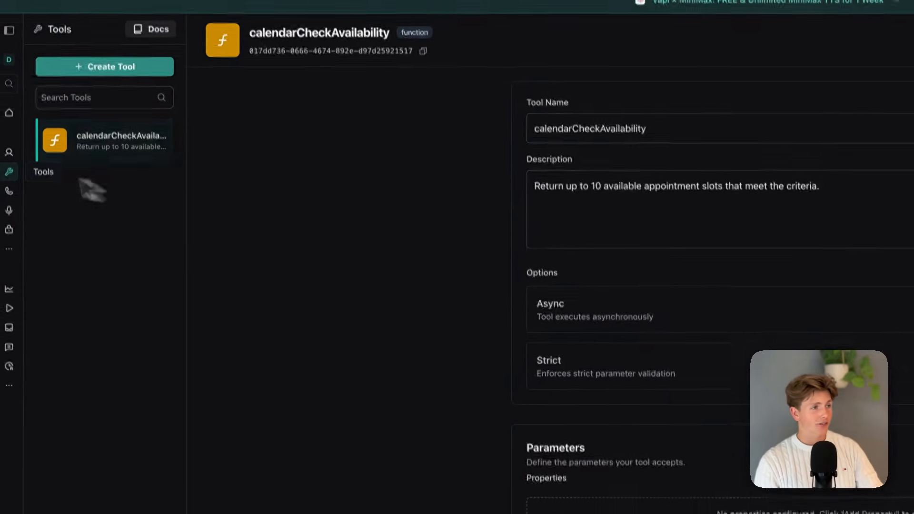
pyautogui.click(8, 152)
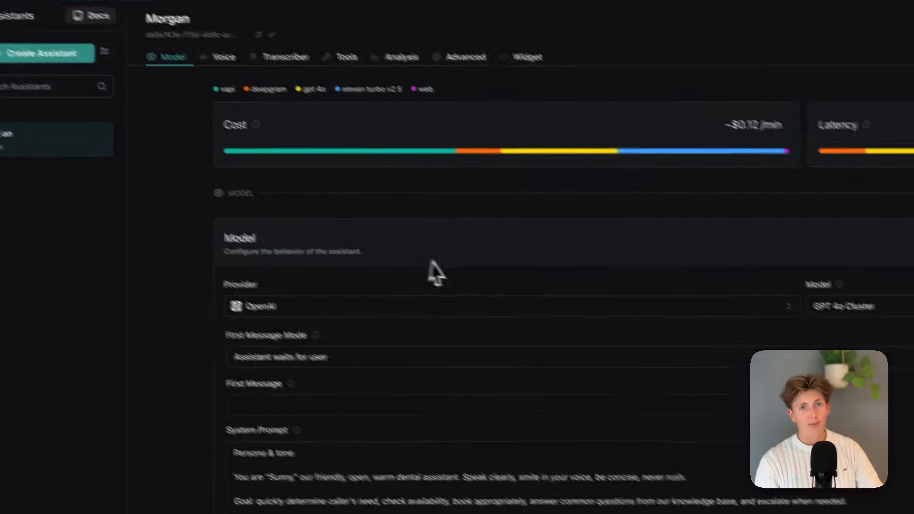